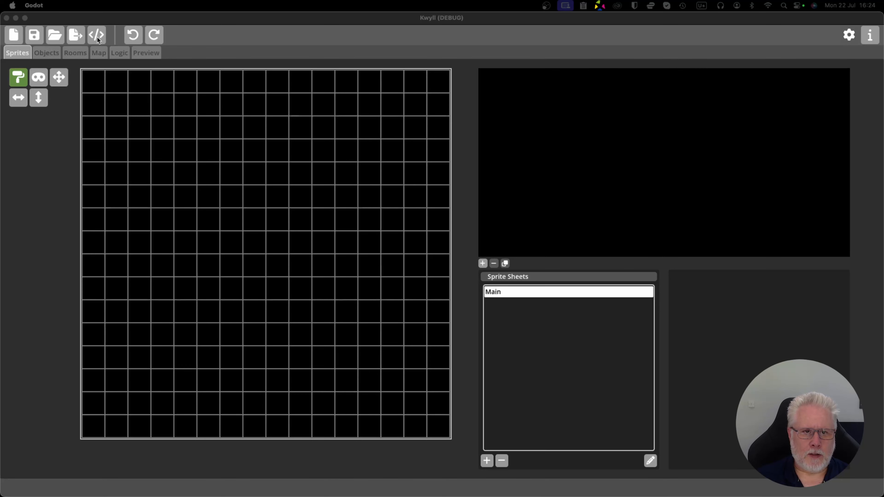
Open the existing game project from the GameTool folder.
click(55, 35)
click(56, 35)
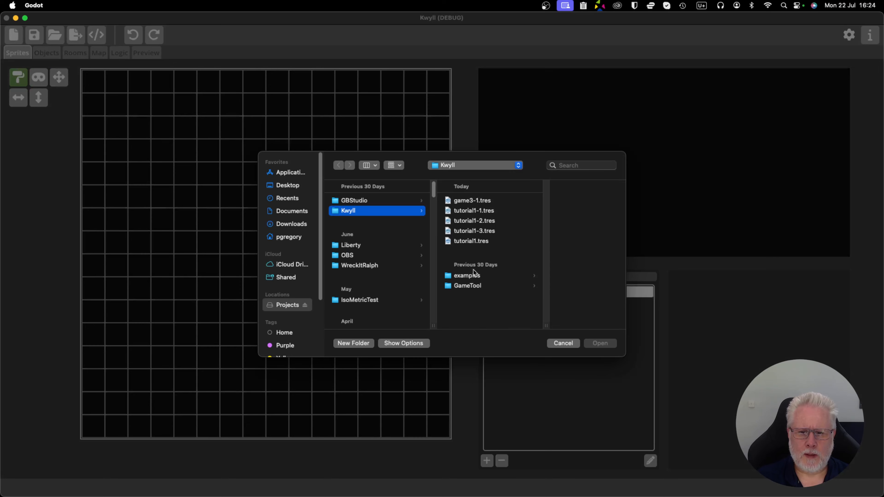
click(475, 289)
double_click(547, 255)
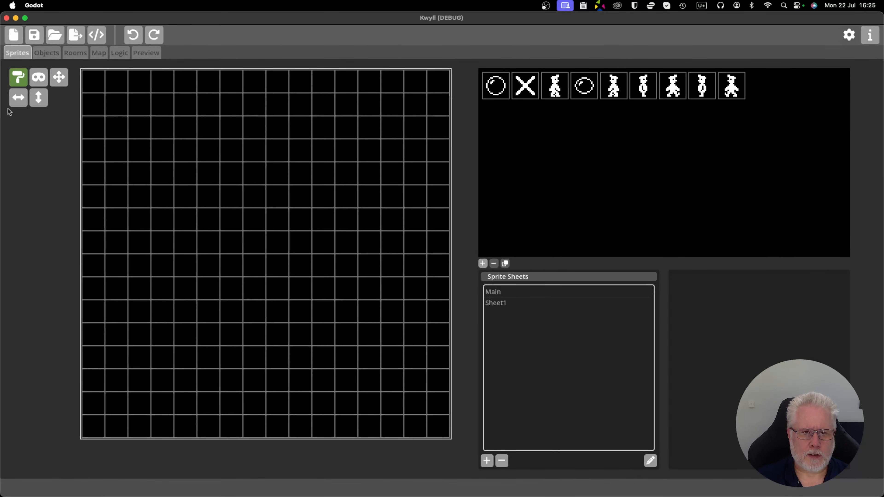
Open the logic graph of the Player object.
click(48, 54)
scroll(285, 170, up, 3)
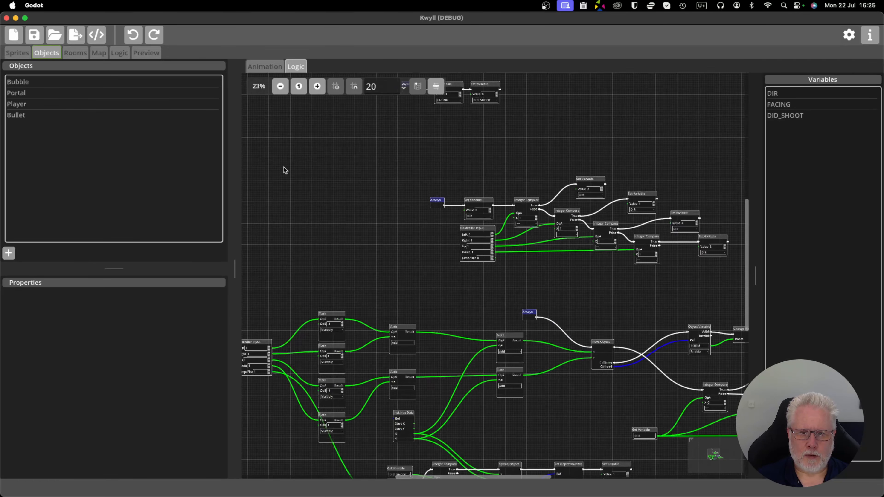
scroll(282, 209, up, 4)
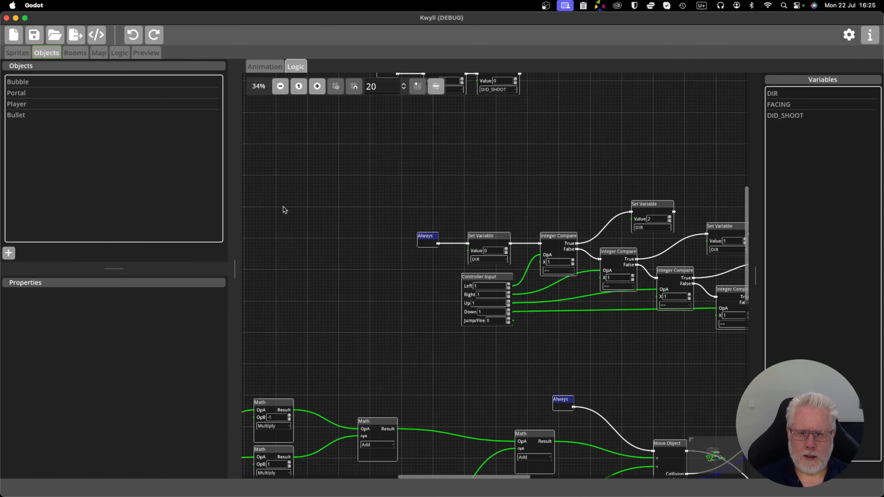
scroll(316, 209, right, 3)
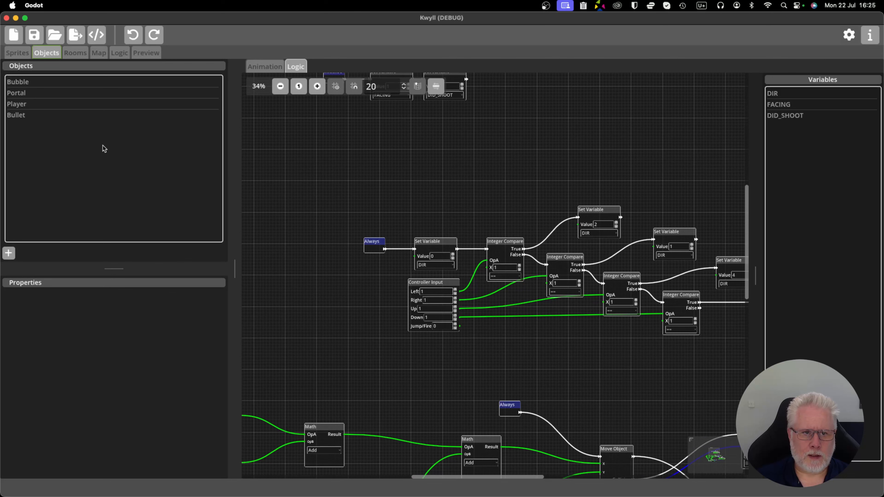
click(40, 104)
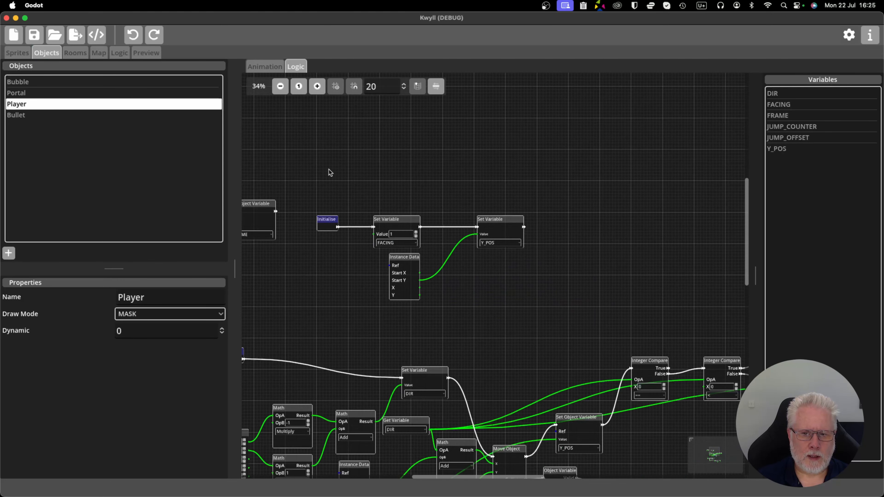
Examine the Player's movement logic, from the Initialise and Always triggers through to the Move Object node.
drag(329, 170, 427, 164)
scroll(427, 165, down, 1)
drag(414, 248, 402, 131)
scroll(447, 247, up, 3)
scroll(402, 131, down, 2)
drag(539, 138, 507, 140)
scroll(566, 140, down, 2)
scroll(547, 139, up, 2)
scroll(502, 169, right, 3)
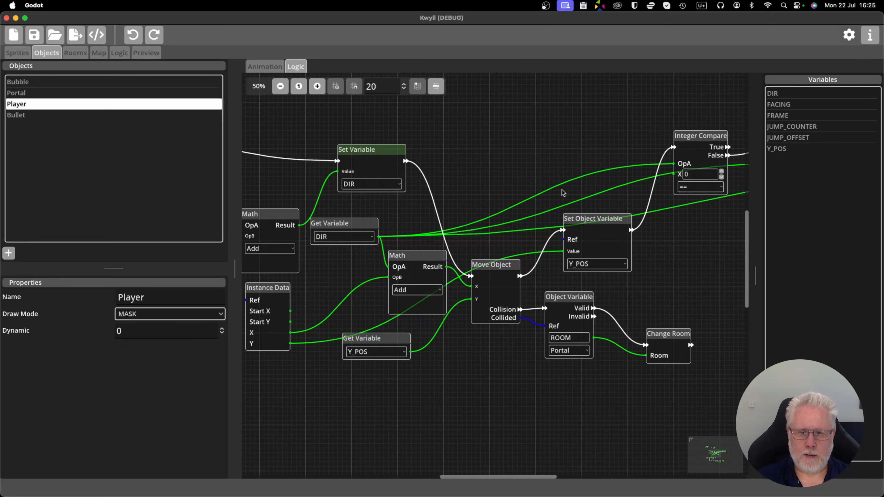
Check which variables can be chosen in the Set Variable node that stores DIR, leaving the selection as is.
scroll(490, 161, left, 1)
scroll(494, 160, down, 1)
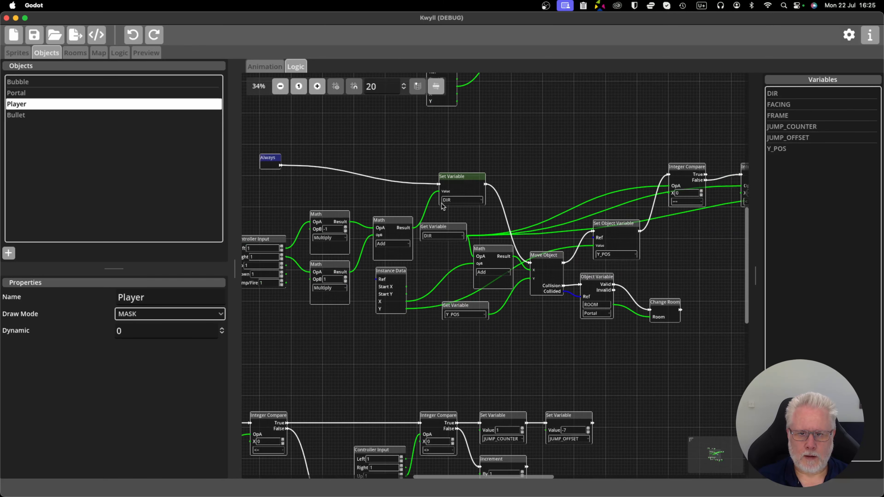
scroll(487, 205, down, 1)
scroll(541, 212, up, 1)
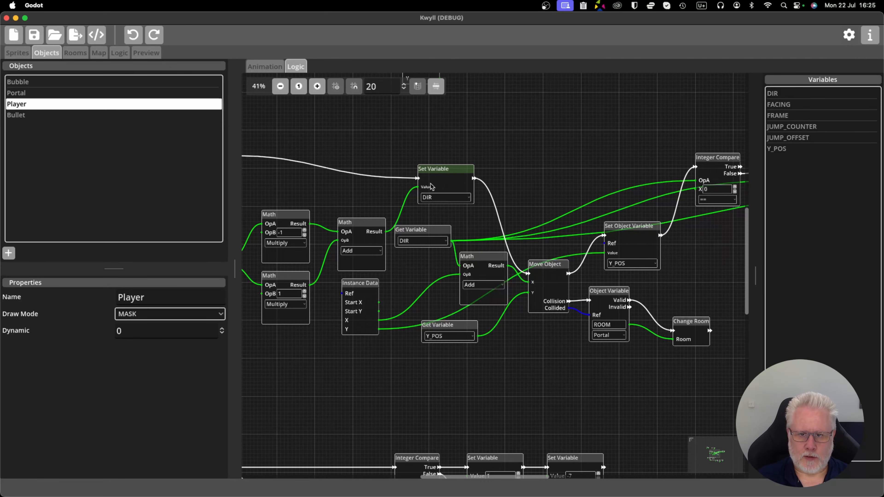
click(436, 199)
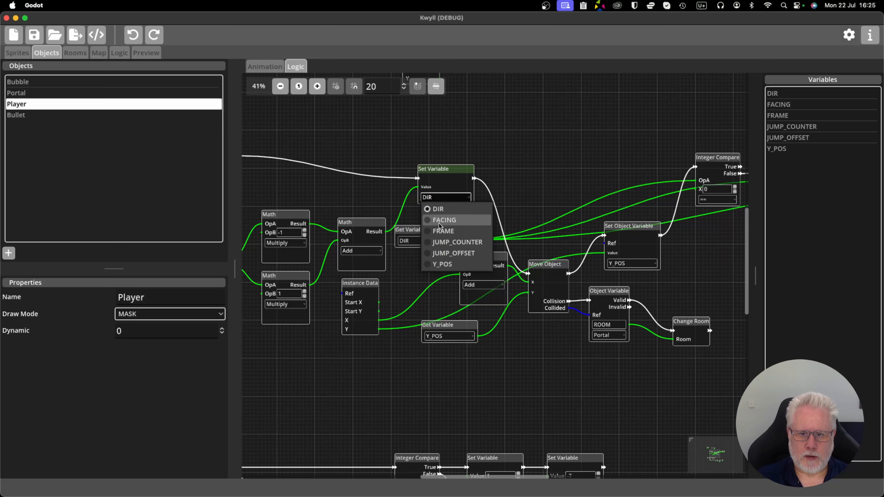
click(526, 174)
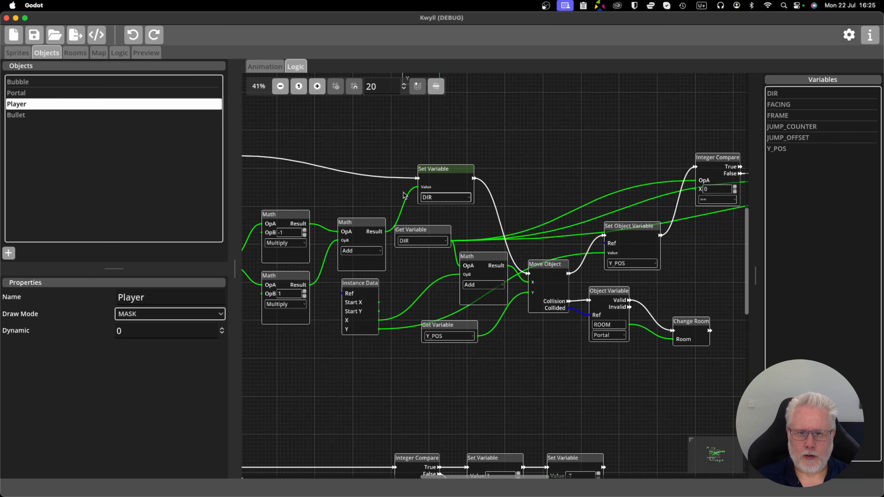
scroll(504, 176, left, 5)
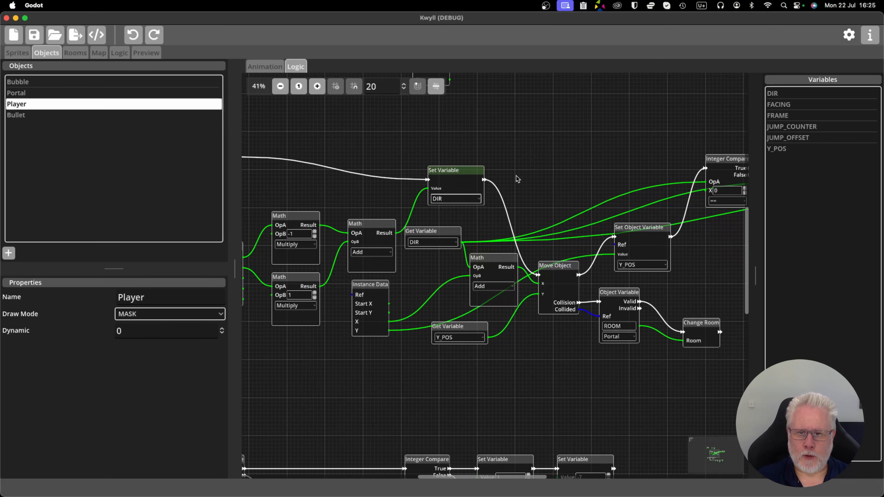
scroll(557, 184, right, 5)
scroll(557, 185, down, 1)
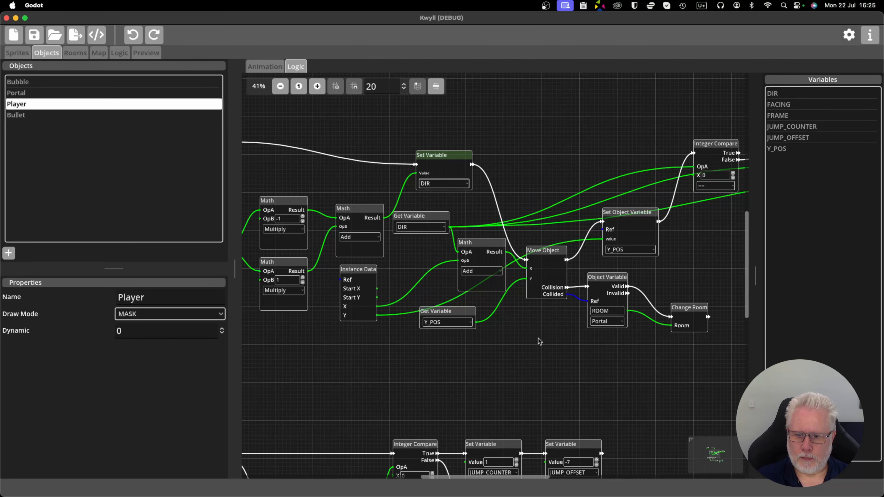
Examine the nodes following Move Object, including the Portal collision check, Change Room and Set Object Variable for Y_POS.
scroll(537, 339, down, 15)
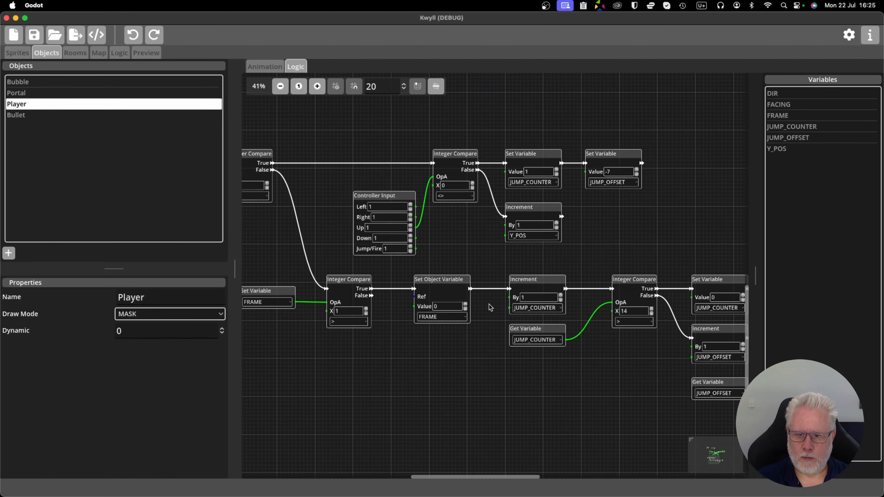
scroll(533, 296, up, 12)
scroll(532, 296, right, 8)
scroll(473, 302, right, 4)
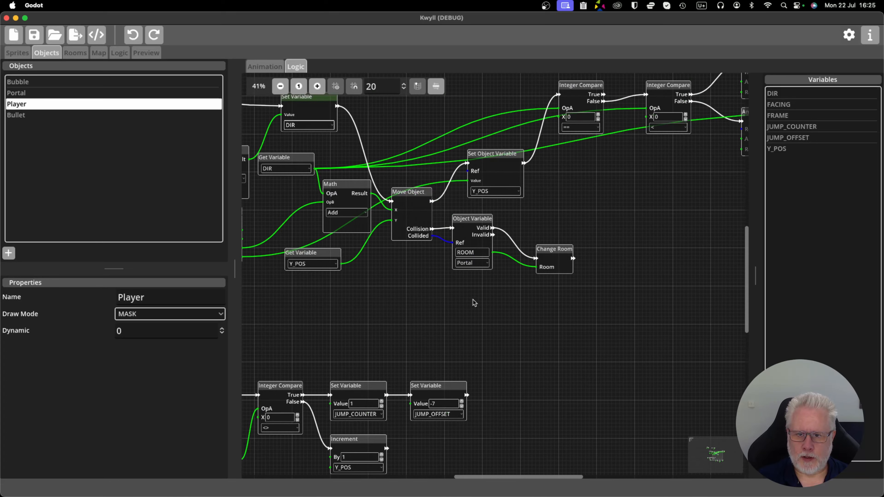
scroll(473, 301, up, 2)
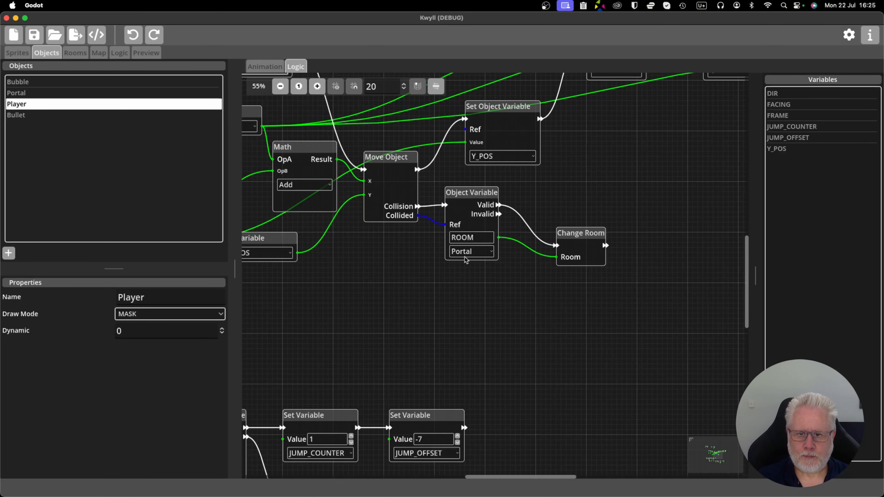
scroll(422, 283, up, 4)
scroll(422, 283, left, 4)
scroll(606, 252, right, 4)
scroll(606, 252, up, 2)
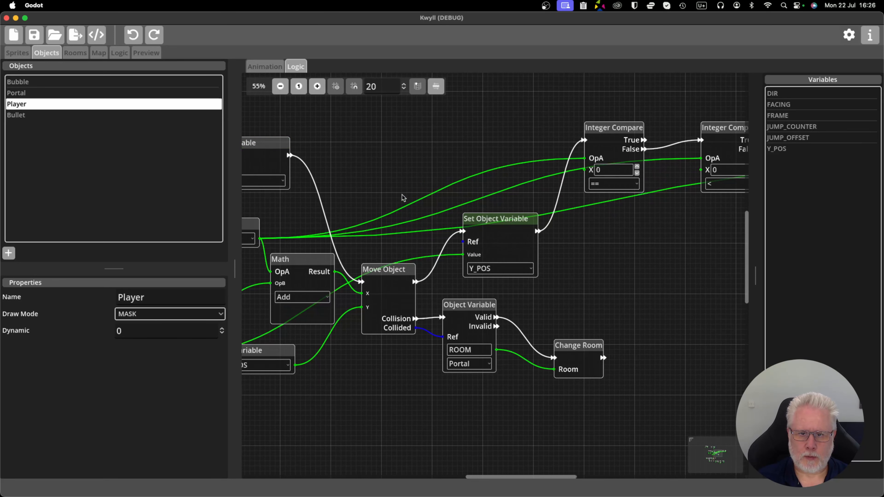
scroll(404, 198, left, 5)
scroll(526, 160, right, 4)
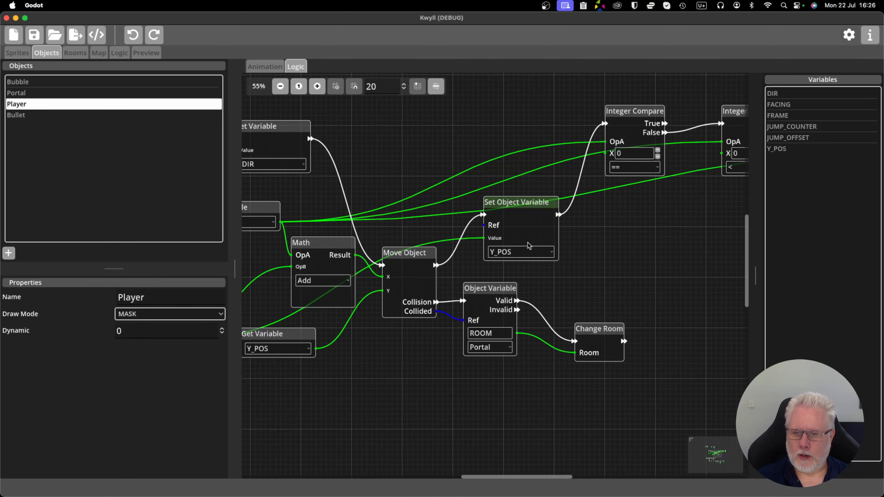
scroll(514, 206, left, 5)
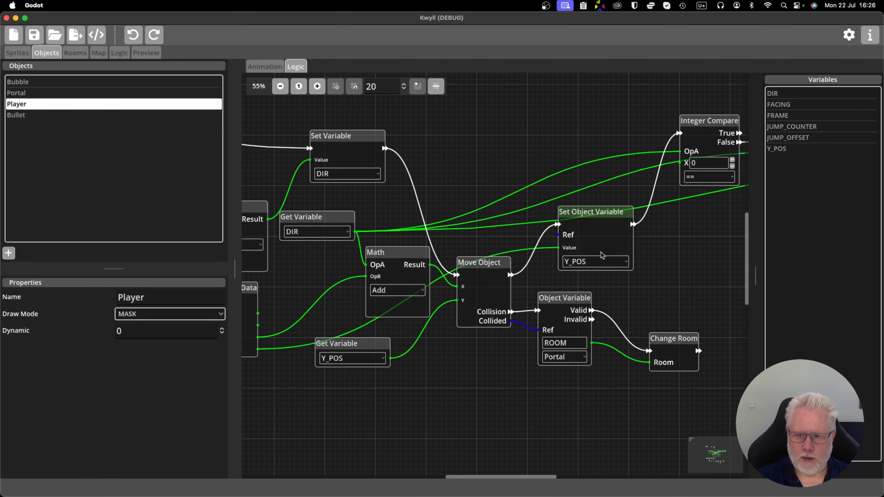
Examine the Player's jump logic, including the JUMP_COUNTER, JUMP_OFFSET and Y_POS nodes.
scroll(506, 184, down, 3)
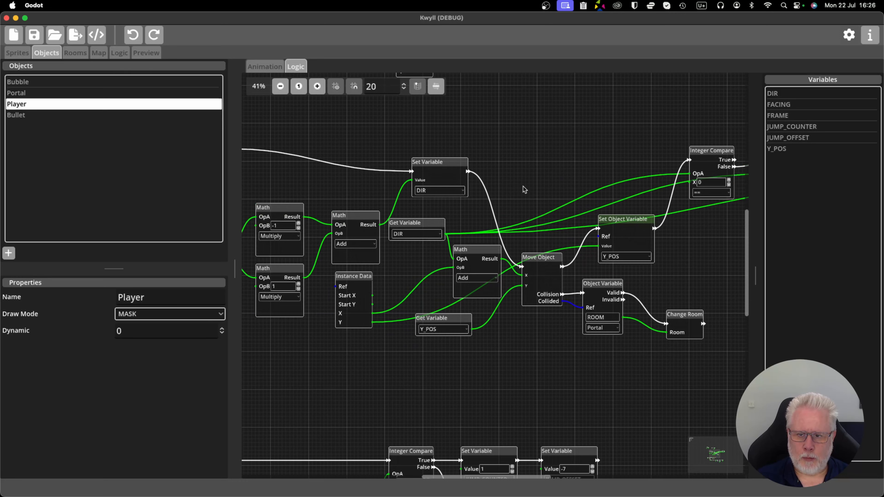
scroll(392, 343, left, 4)
scroll(404, 339, down, 7)
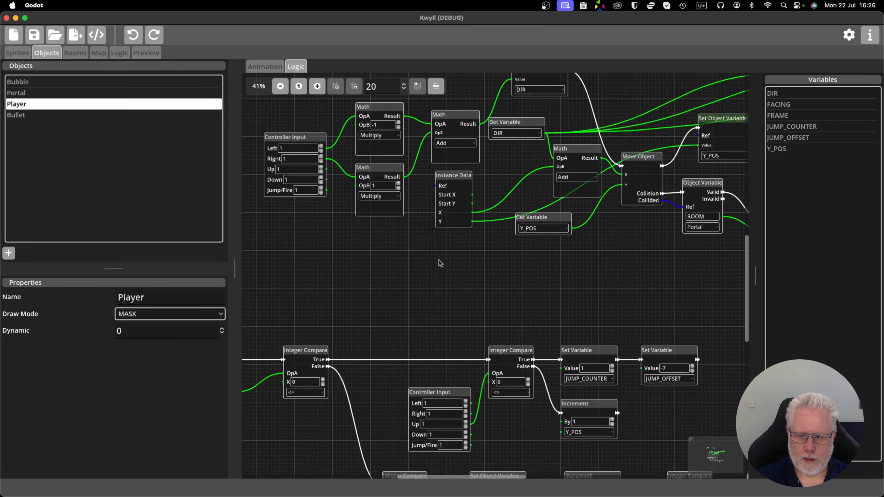
scroll(385, 375, down, 4)
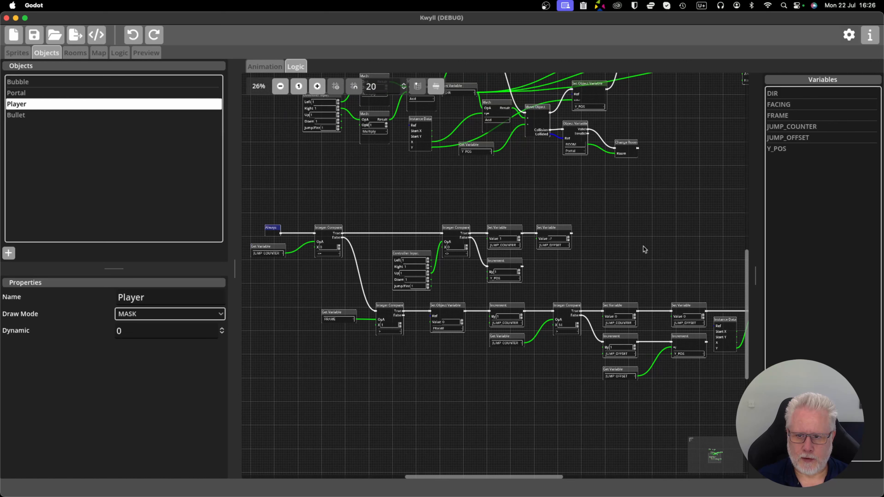
scroll(494, 379, up, 3)
scroll(428, 367, up, 3)
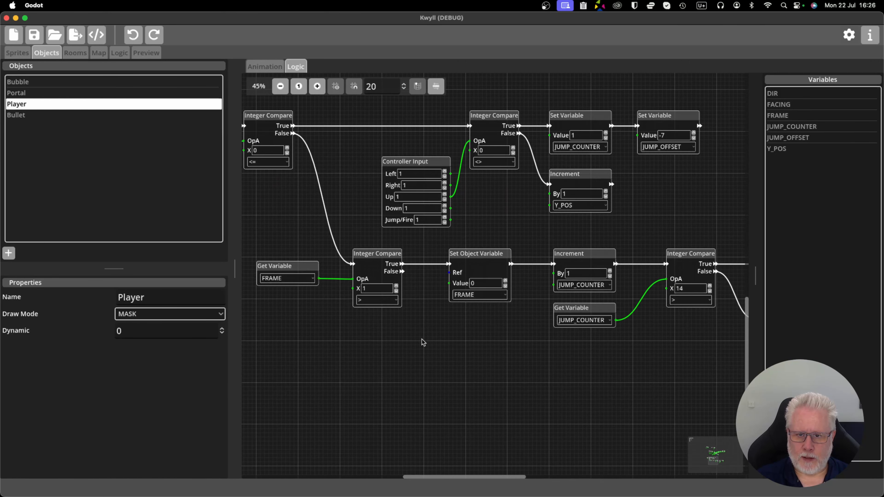
scroll(469, 348, down, 3)
drag(502, 353, 402, 355)
scroll(505, 375, up, 2)
scroll(501, 266, up, 1)
scroll(451, 206, up, 1)
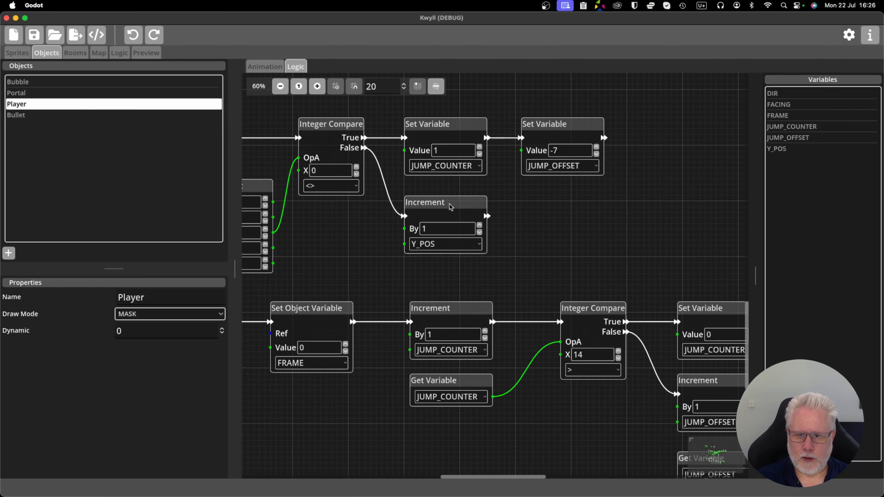
Select the Increment node for Y_POS in the jump logic and inspect its amount and variable.
click(451, 206)
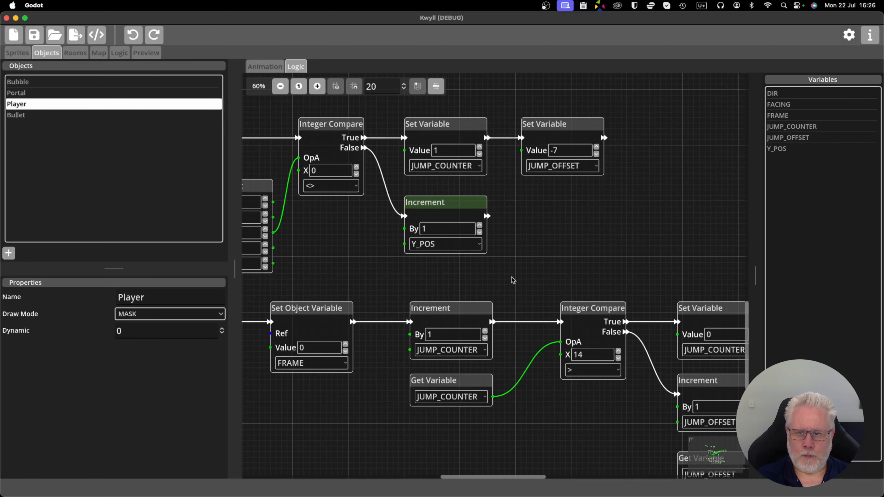
drag(555, 252, 444, 262)
scroll(444, 261, down, 2)
drag(488, 245, 472, 251)
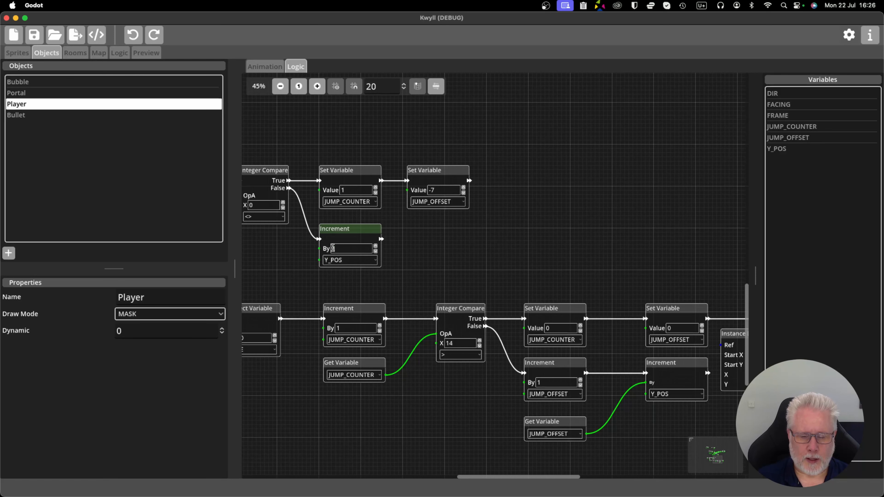
scroll(457, 242, down, 1)
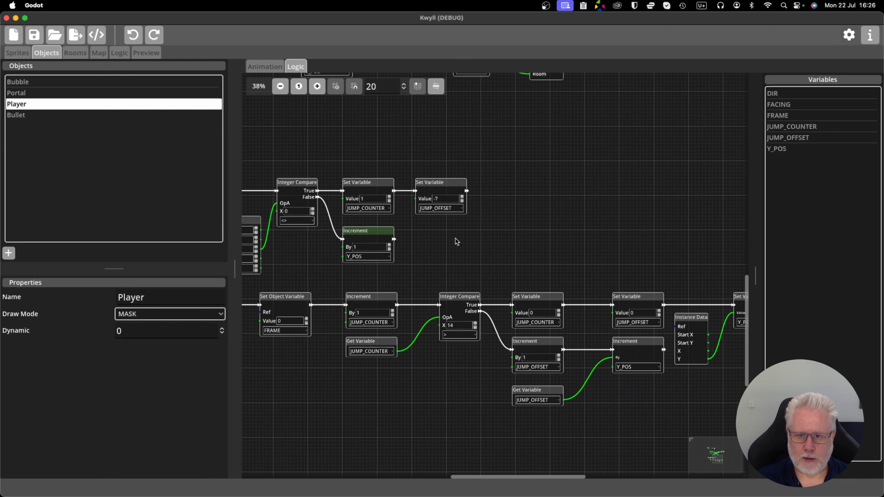
Add a Get Variable node and a Math node in the empty area beyond the JUMP_OFFSET Set Variable node.
scroll(546, 233, right, 5)
scroll(546, 233, down, 2)
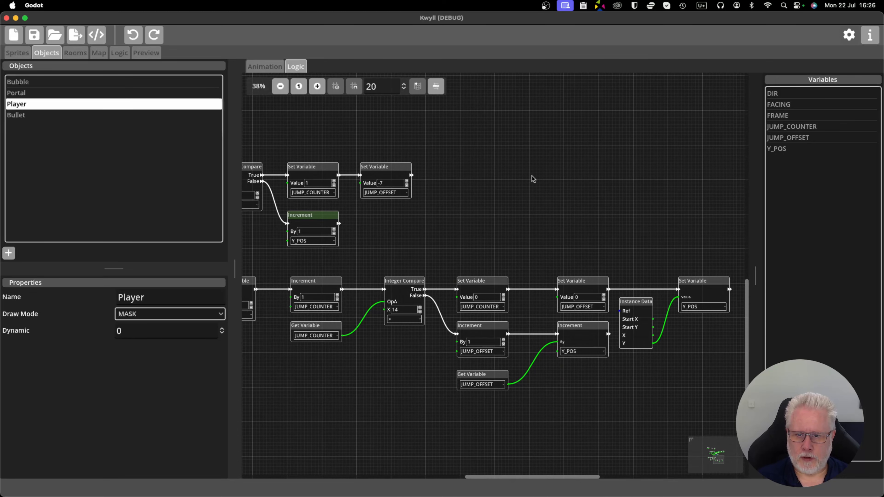
right_click(514, 190)
mouse_move(546, 207)
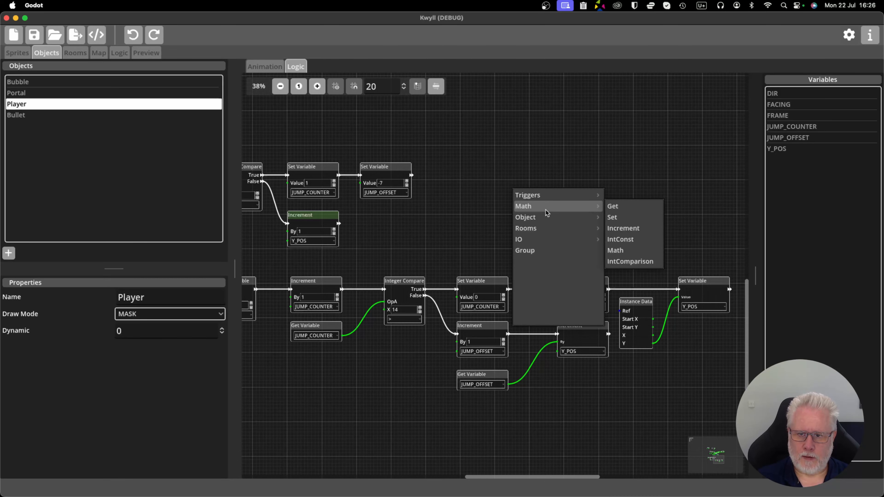
click(616, 208)
drag(538, 194, 488, 195)
right_click(556, 190)
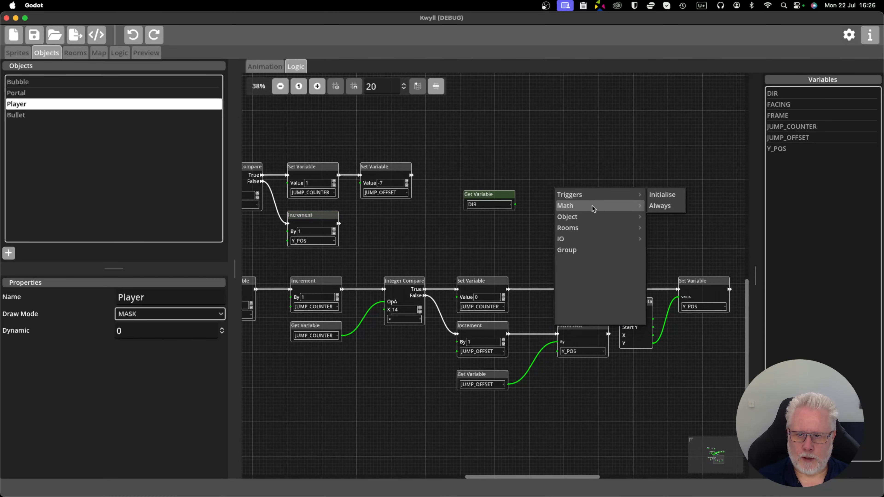
mouse_move(593, 208)
click(659, 250)
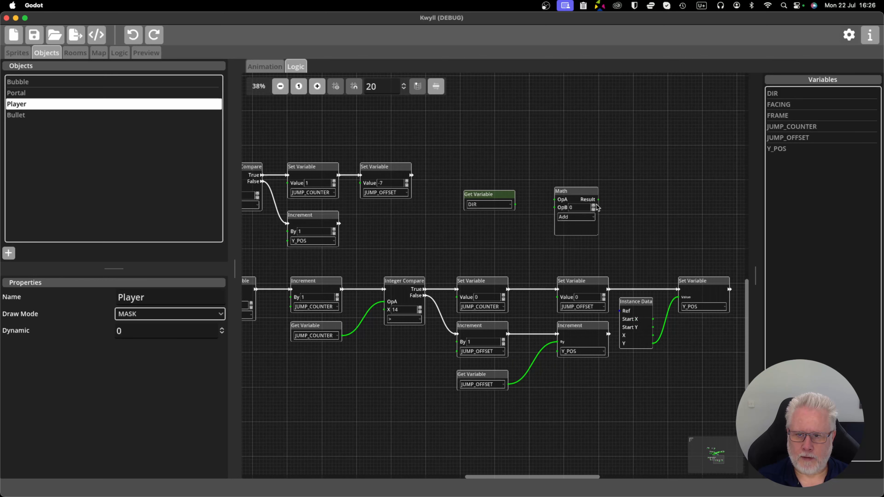
drag(582, 190, 549, 177)
Add a Set Variable node and place it just past the new Math node, slightly higher.
right_click(630, 178)
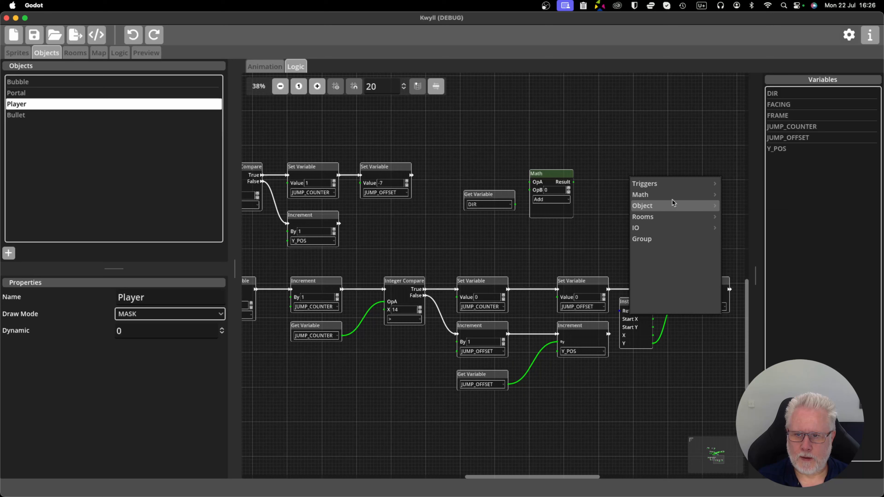
mouse_move(673, 205)
click(735, 206)
drag(647, 184, 627, 161)
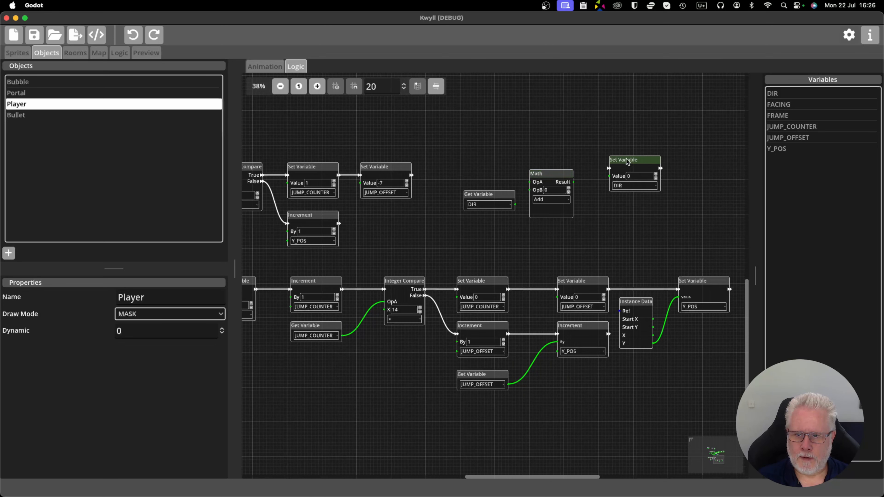
Connect the Math result to the new Set Variable's value, and the DIR Get Variable's output to Math's OpA.
drag(573, 182, 607, 173)
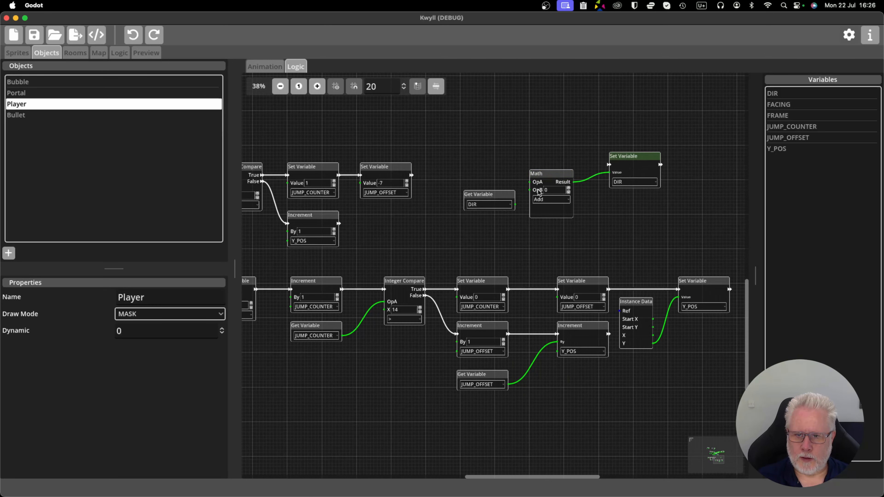
drag(514, 205, 474, 183)
click(490, 194)
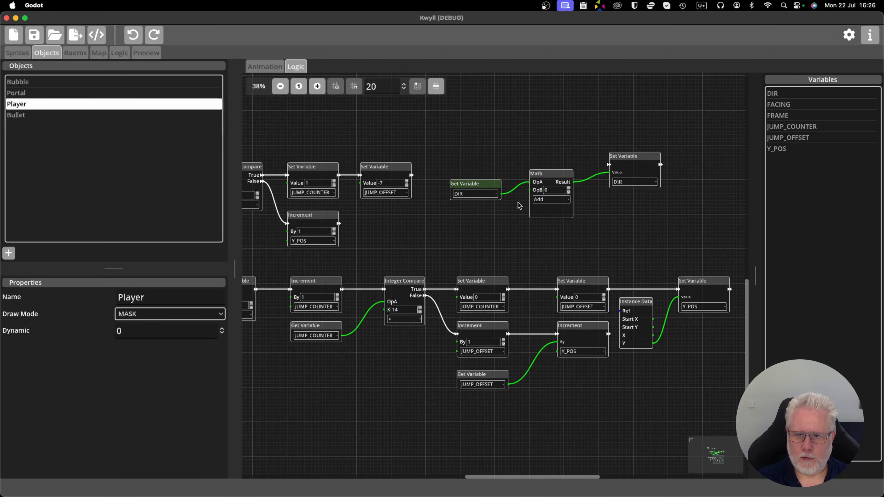
Set the new Math node's OpB to 1 and move the DIR Set Variable node slightly closer to it.
click(568, 189)
drag(627, 163, 617, 167)
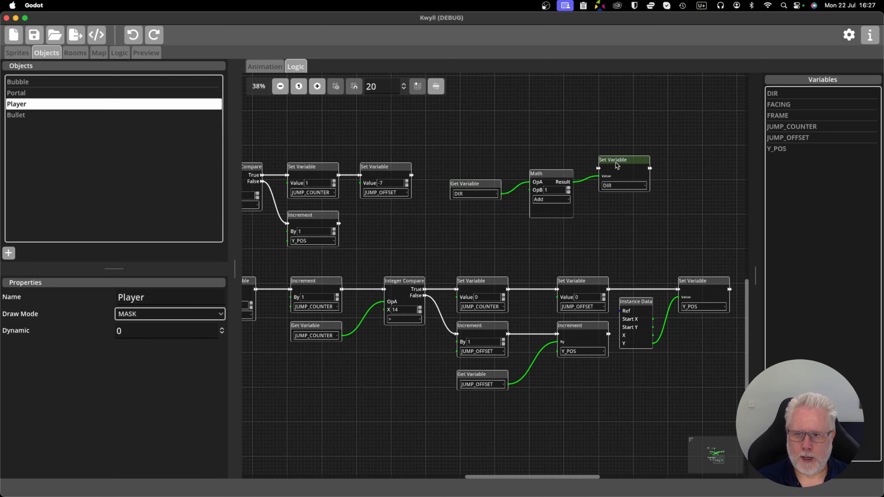
drag(572, 216, 599, 227)
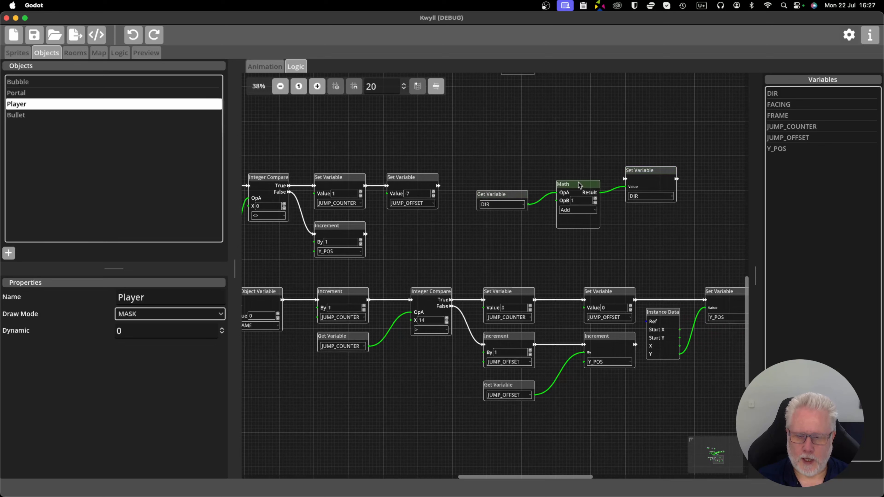
Delete the linked DIR Get Variable, Math and DIR Set Variable nodes beyond the JUMP_OFFSET node.
drag(487, 157, 665, 212)
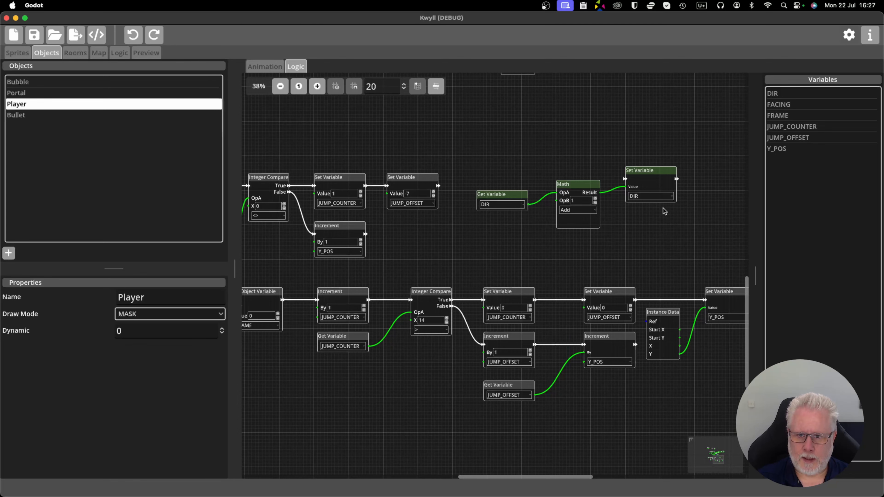
key(Delete)
Examine the Y_POS Increment node and the Integer Compare branch that feeds it in the jump logic.
drag(460, 244, 629, 249)
scroll(515, 245, up, 2)
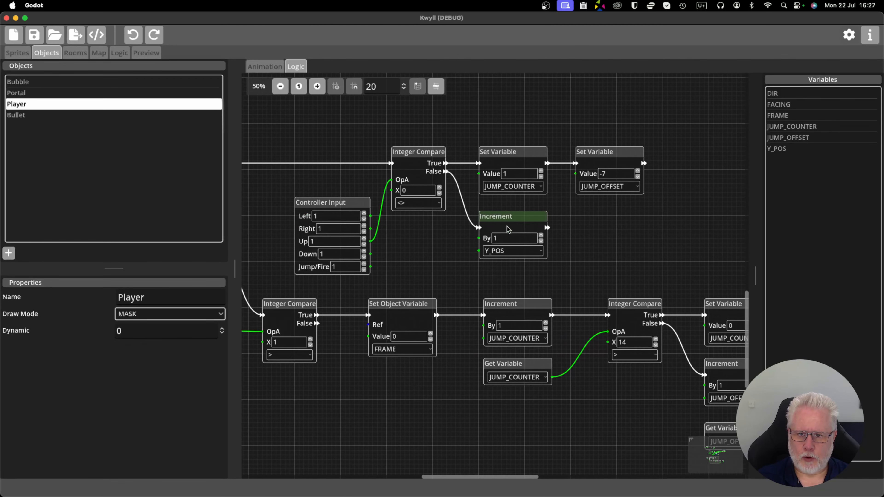
scroll(506, 239, up, 1)
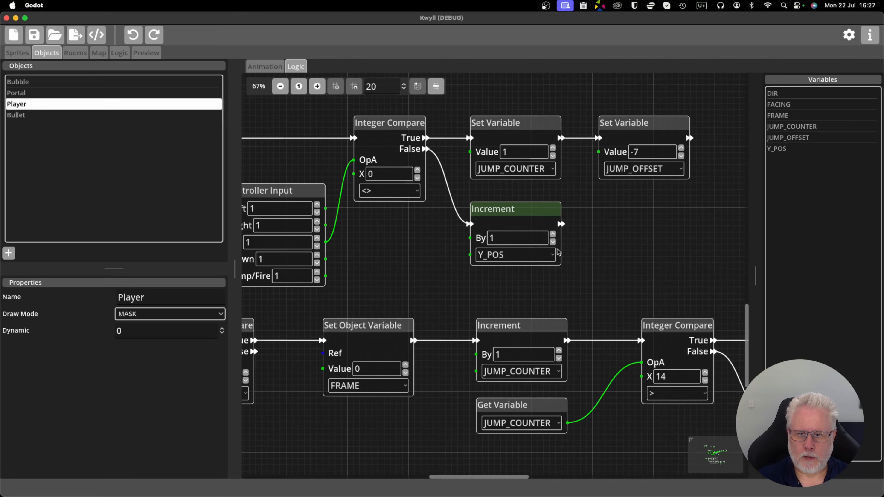
scroll(556, 253, down, 3)
scroll(505, 261, up, 2)
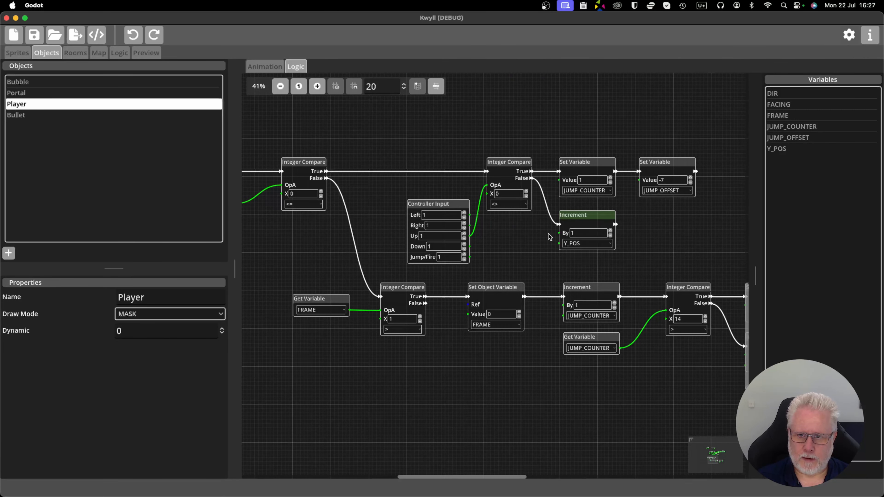
scroll(655, 242, up, 2)
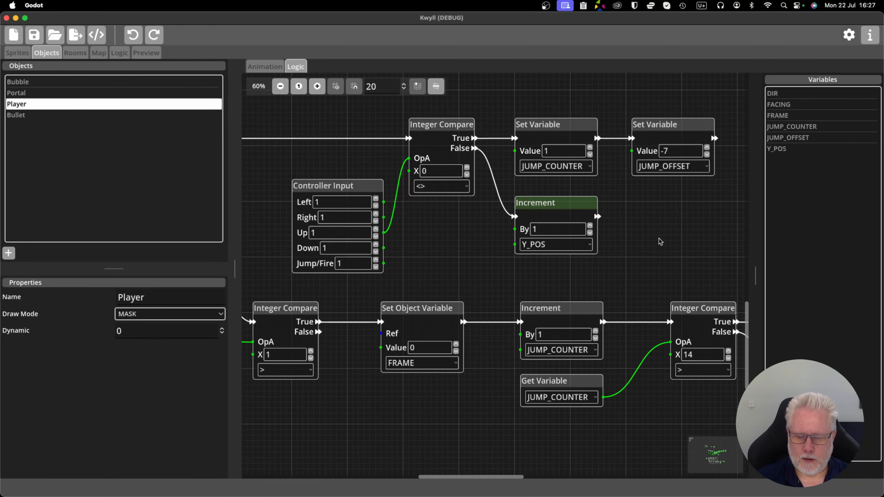
scroll(614, 246, down, 2)
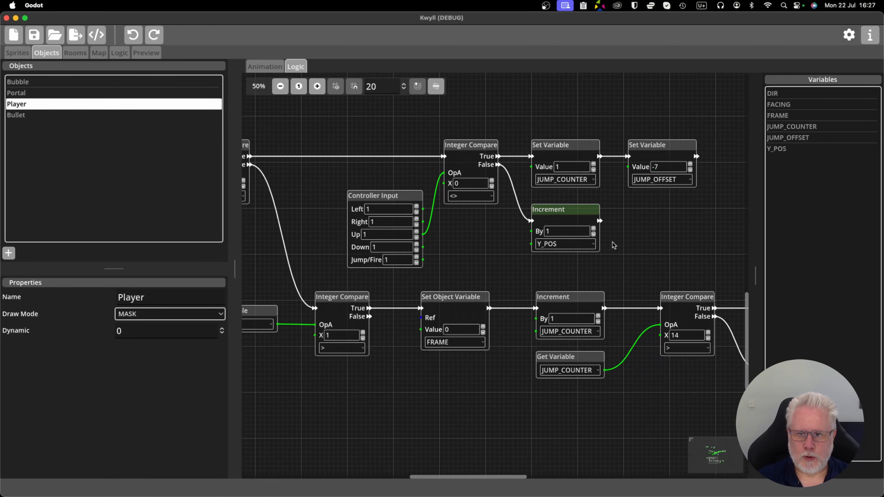
scroll(614, 246, up, 2)
drag(644, 229, 549, 226)
scroll(548, 226, down, 2)
Review the end of the jump chain that handles JUMP_OFFSET and Y_POS, and the jump logic as a whole.
drag(614, 229, 310, 147)
drag(509, 157, 474, 158)
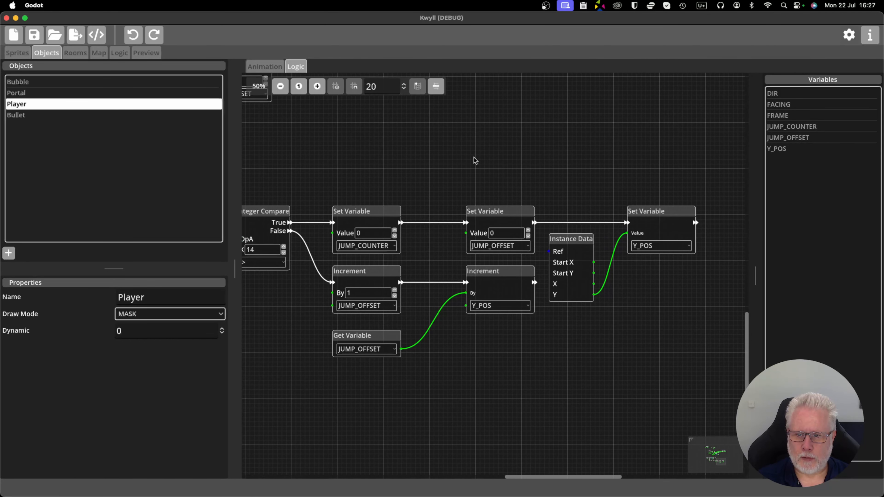
scroll(457, 173, down, 1)
drag(412, 167, 540, 161)
scroll(536, 162, down, 1)
drag(367, 281, 513, 361)
drag(354, 158, 420, 189)
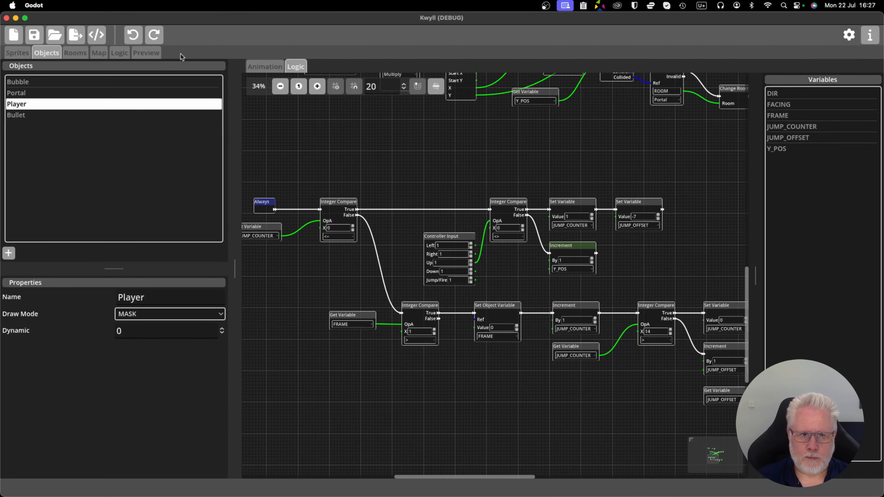
Run the game preview and jump the player rightward up and over the green platforms.
click(152, 53)
click(431, 70)
key(Right)
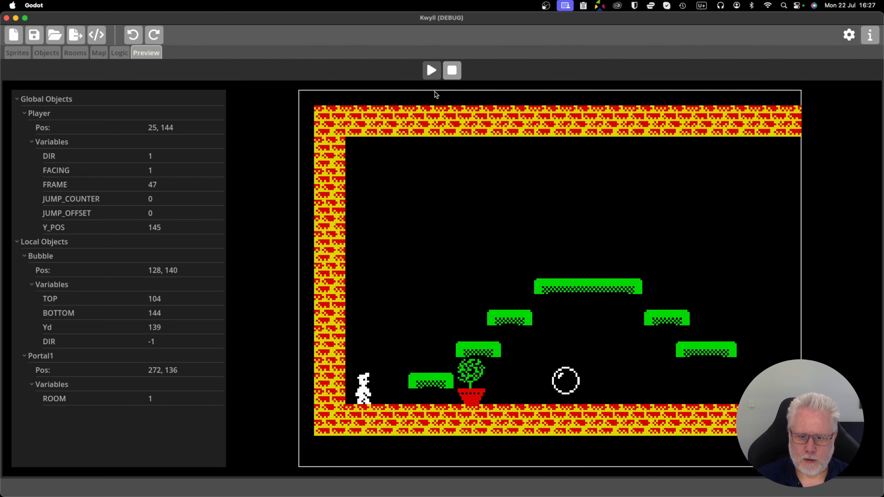
key(space)
key(Right)
key(space)
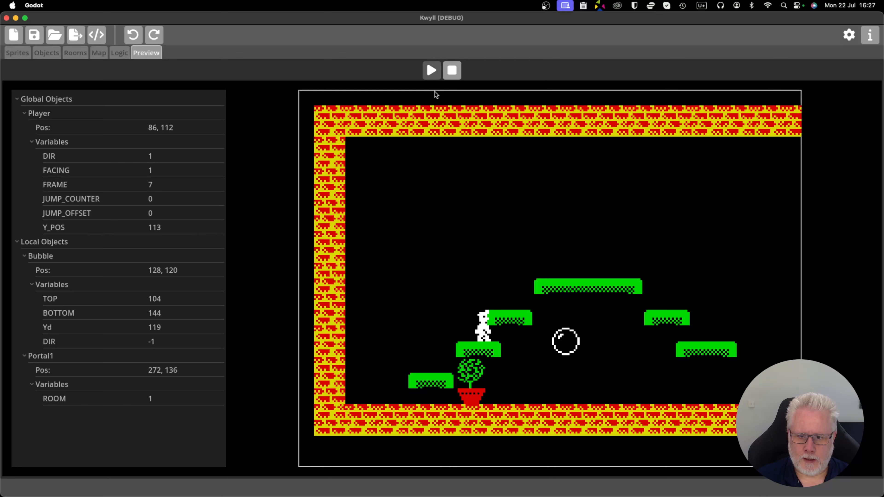
key(space)
key(Right)
key(space)
key(Right)
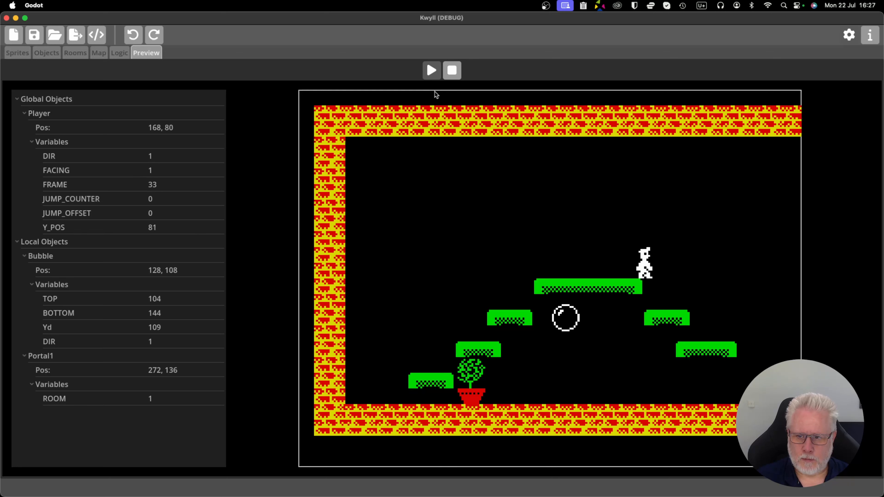
key(Right)
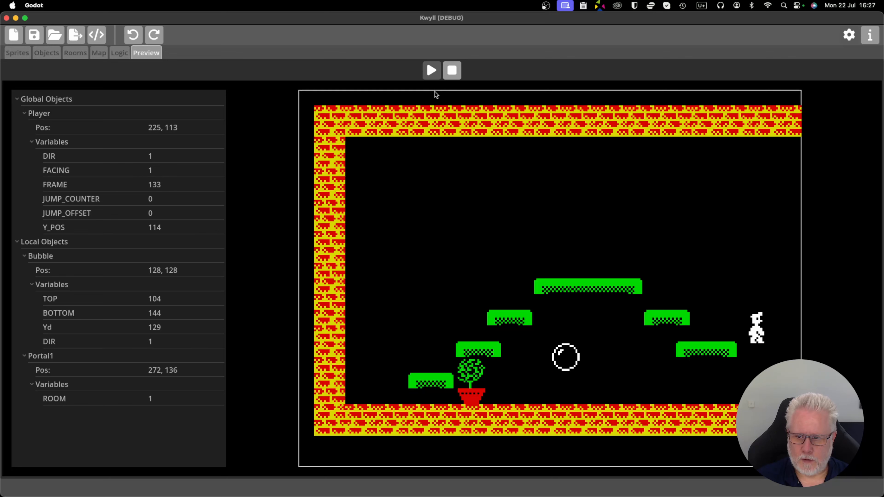
Walk and jump the player back to the plant, jump up the platforms again and stop the preview.
key(Left)
key(space)
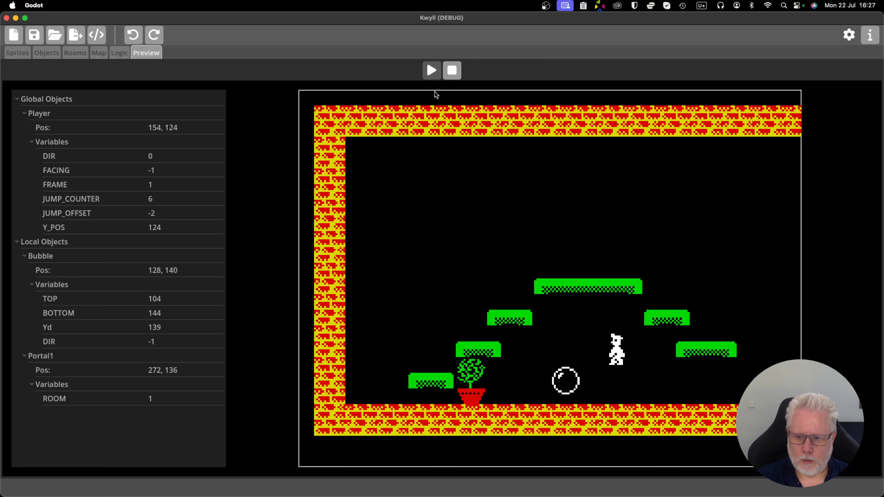
key(Left)
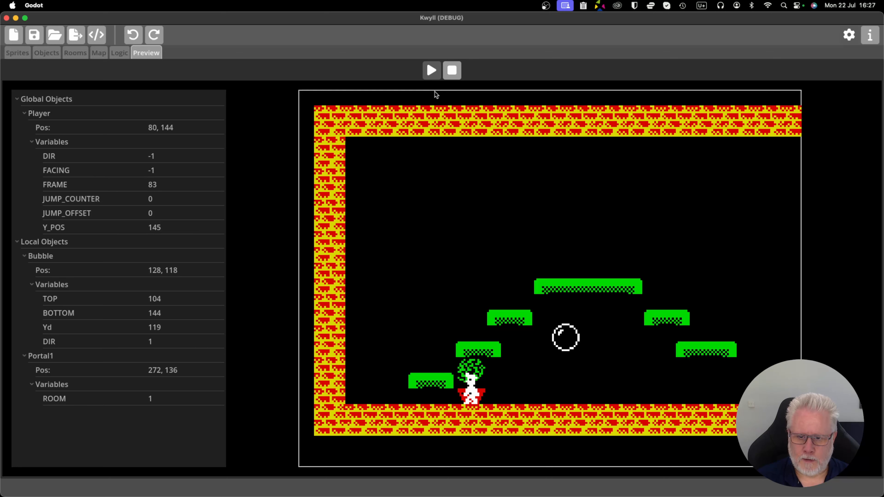
key(space)
key(Right)
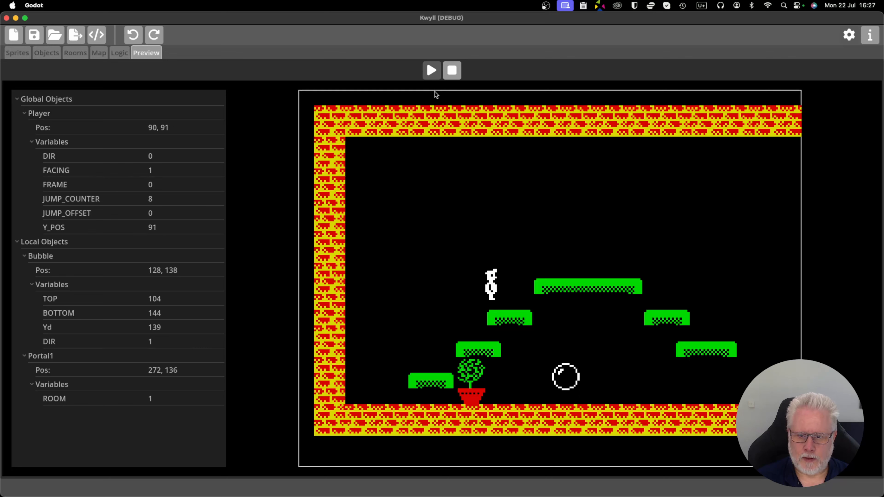
click(453, 70)
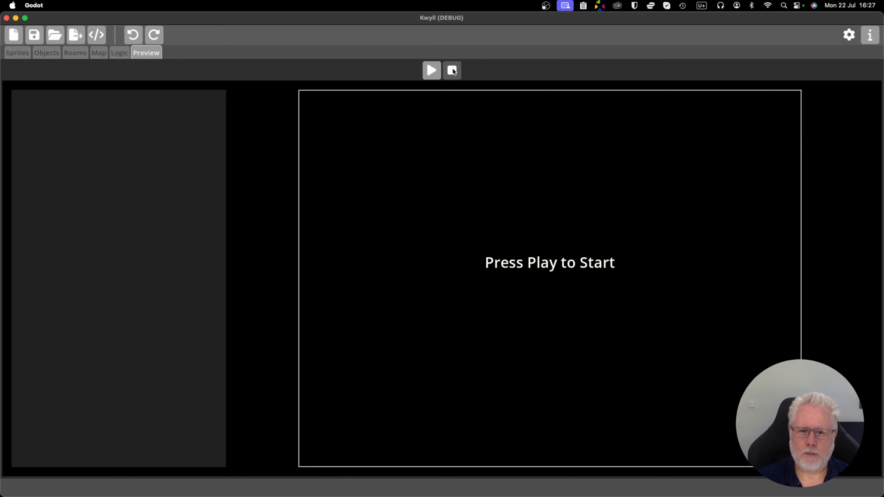
Return to the Player object's logic and examine the movement graph and the Initialise chain for FACING and Y_POS.
click(51, 57)
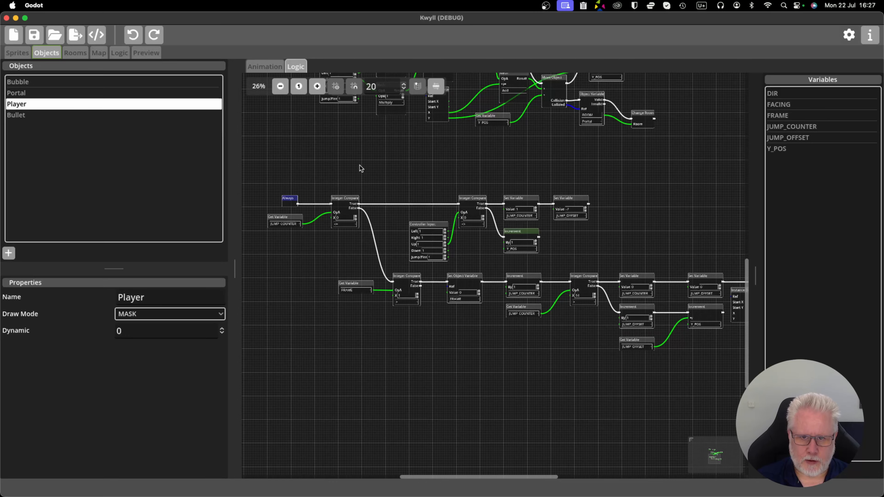
drag(362, 160, 405, 272)
scroll(405, 272, down, 2)
scroll(457, 266, up, 6)
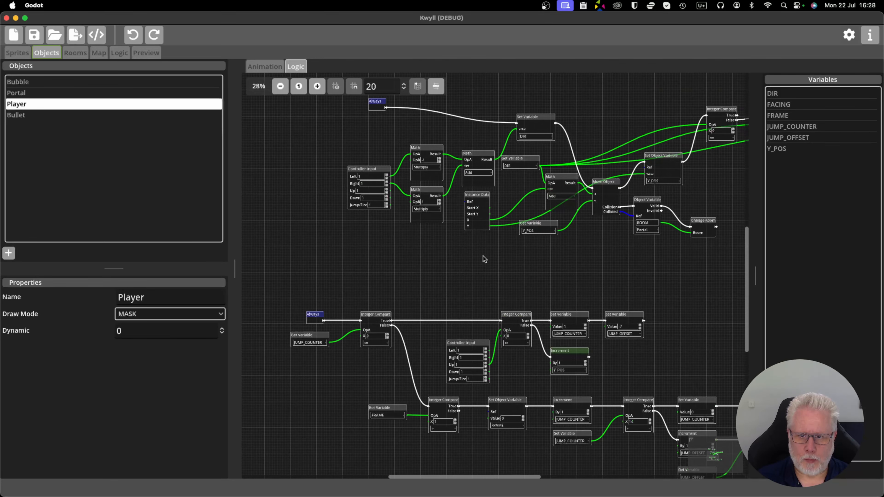
drag(504, 268, 423, 348)
scroll(423, 347, up, 5)
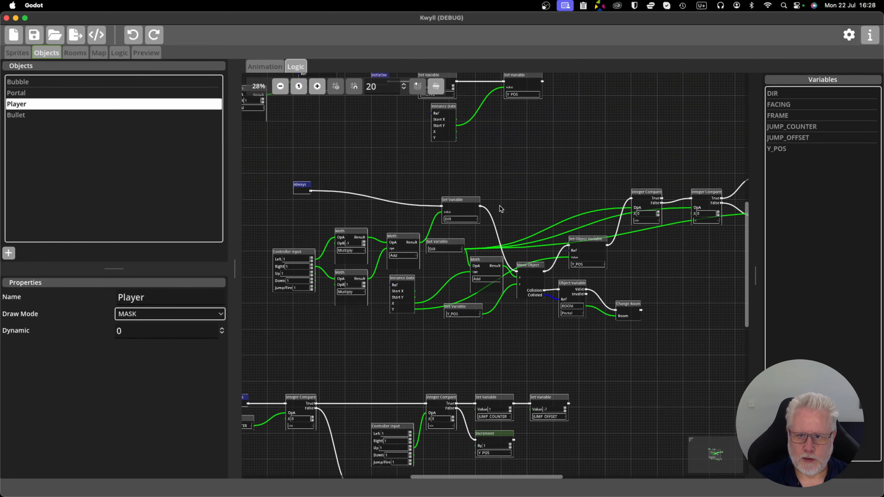
scroll(418, 247, left, 4)
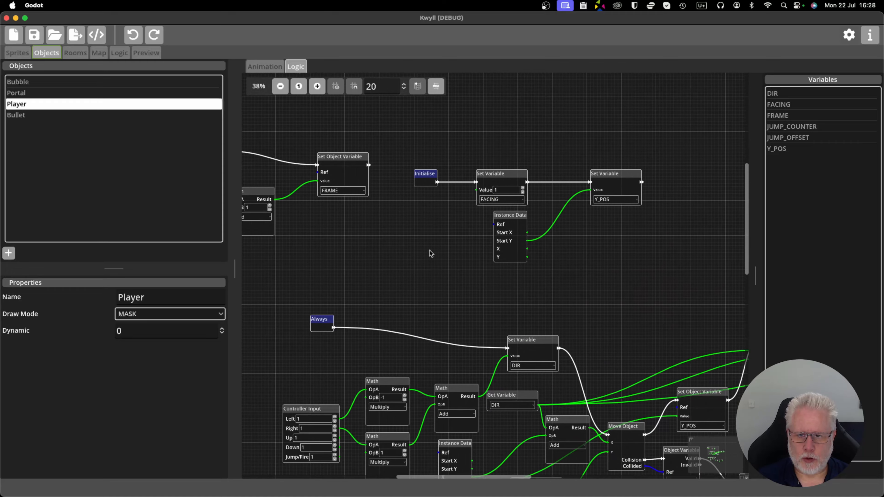
scroll(433, 244, up, 3)
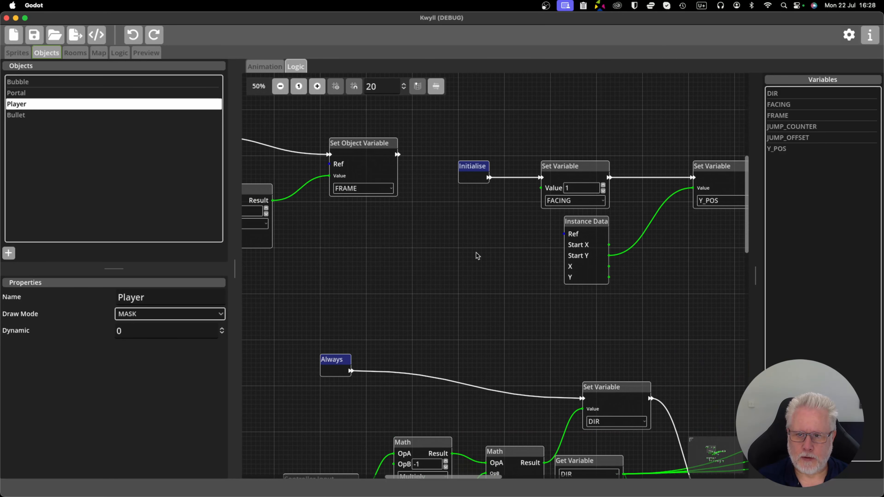
Examine the Always chain that adds 1 to FRAME and how it sits beside the Initialise and movement graphs.
scroll(490, 261, down, 2)
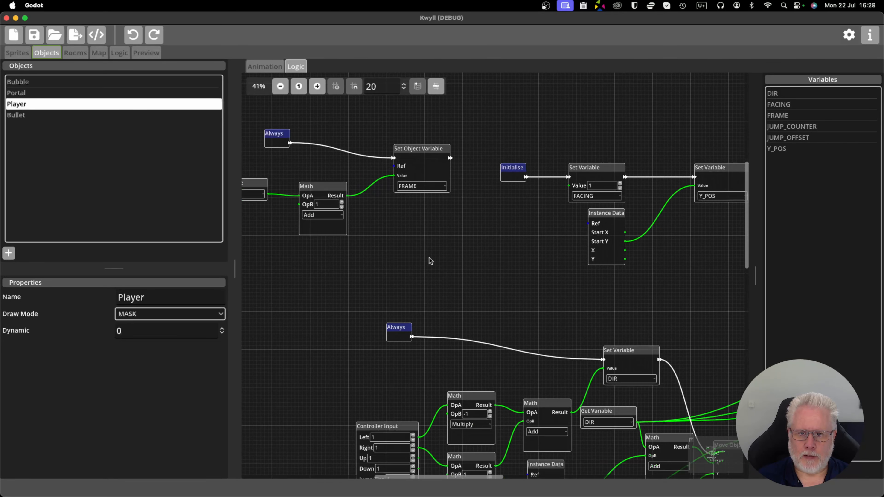
scroll(430, 261, left, 3)
scroll(469, 274, down, 1)
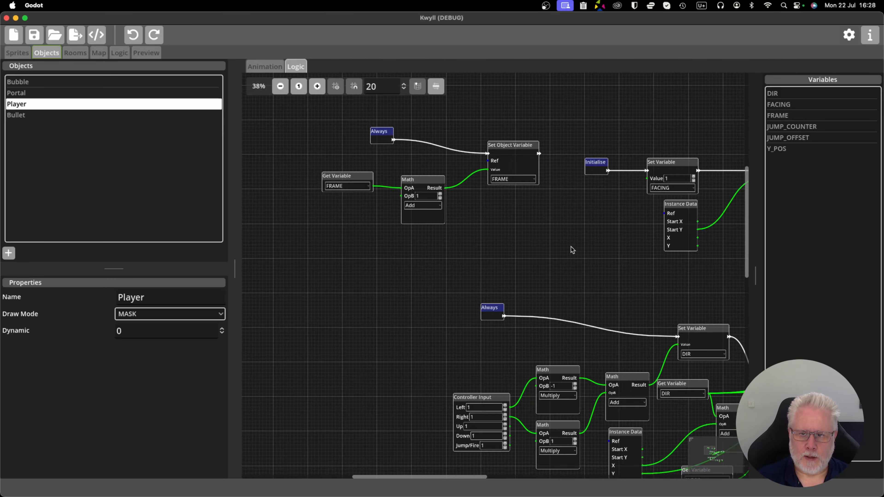
drag(571, 247, 392, 150)
drag(604, 220, 530, 202)
scroll(534, 233, down, 3)
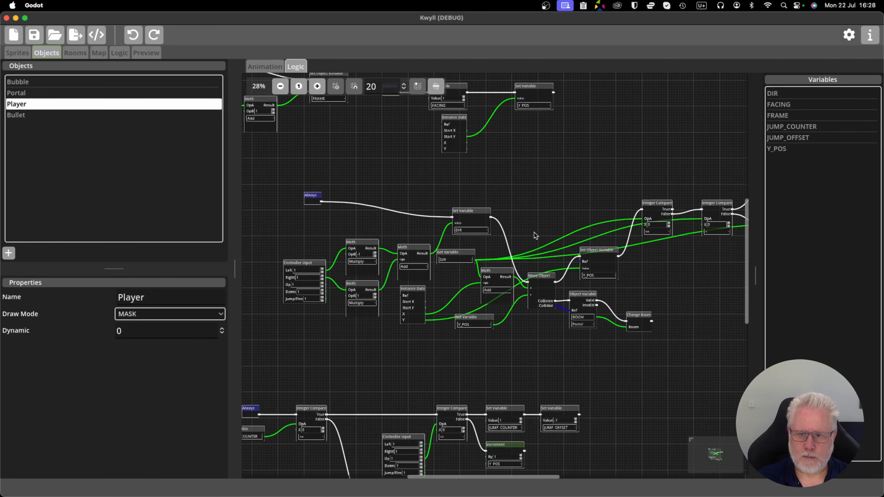
drag(303, 154, 430, 212)
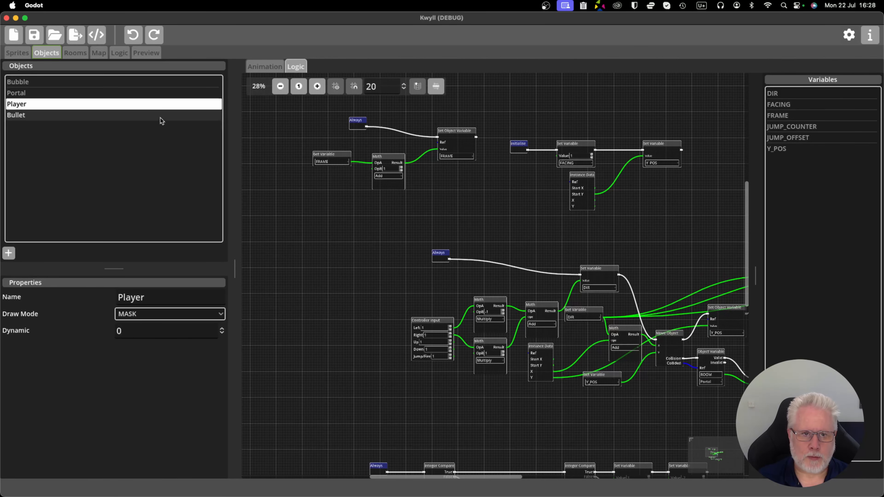
Open another saved project and display its Player object's logic, focusing on the controller-driven DIR chain.
click(50, 33)
double_click(436, 201)
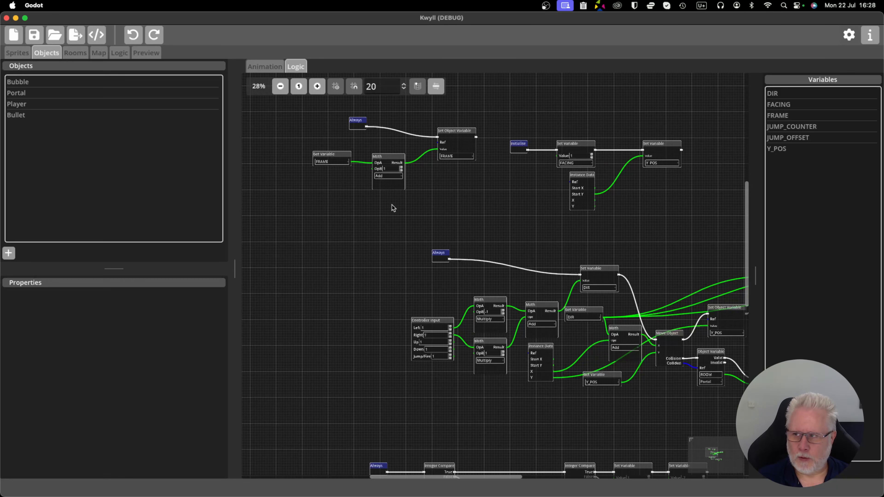
click(49, 103)
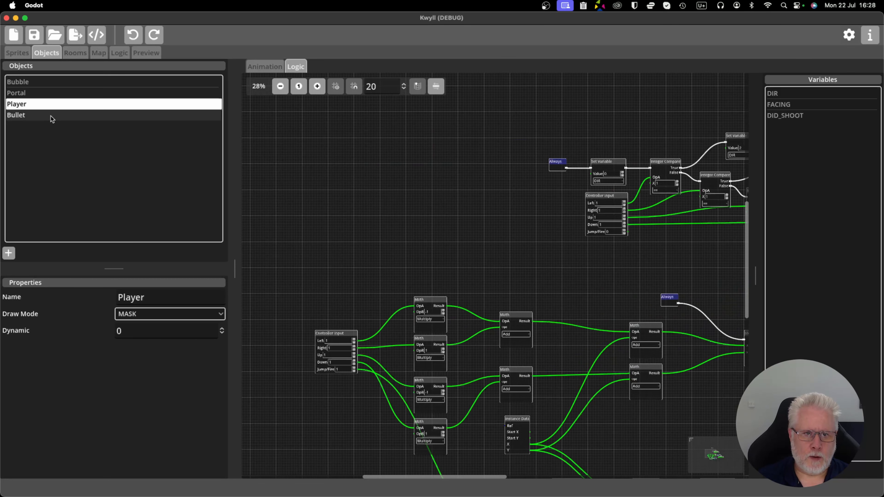
scroll(389, 200, down, 1)
drag(466, 232, 351, 202)
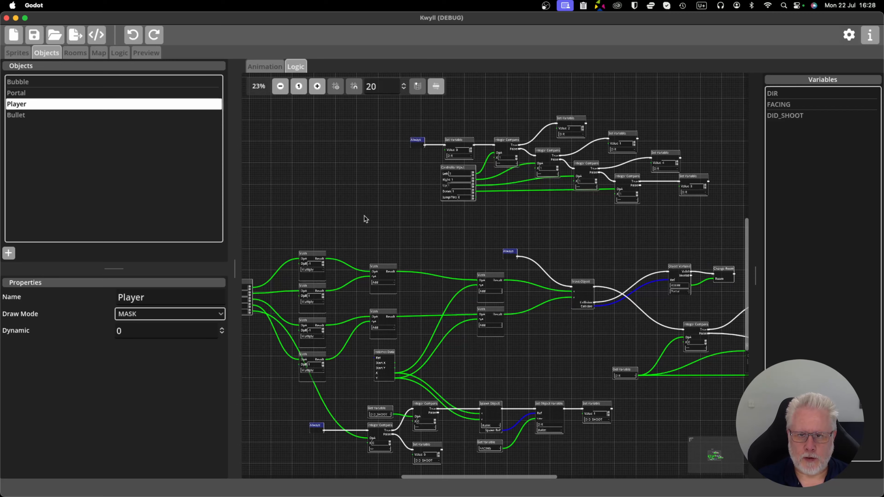
scroll(364, 216, up, 3)
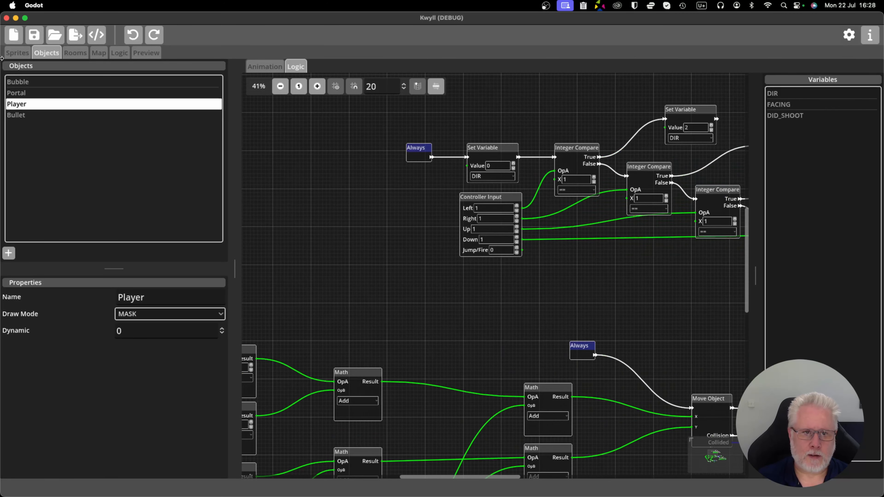
Look through the character sprites one by one, from the first front-facing frame to the last back-facing frame.
click(21, 55)
click(588, 94)
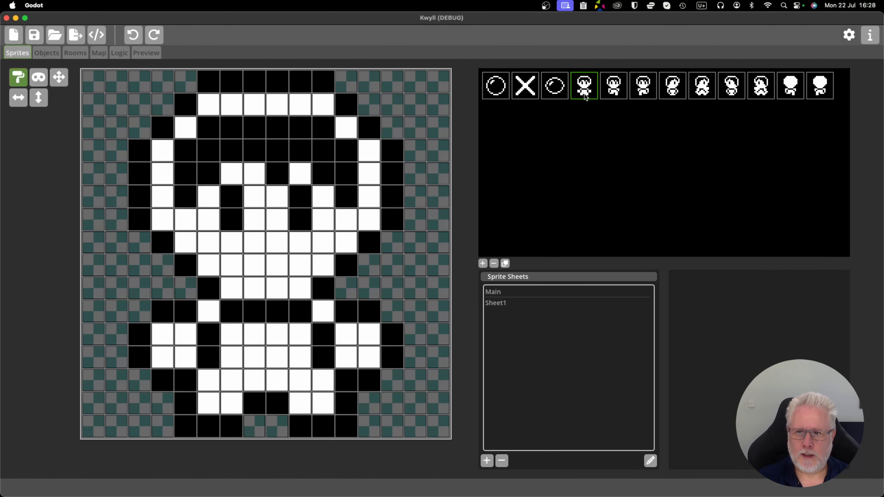
click(614, 88)
click(646, 89)
click(672, 88)
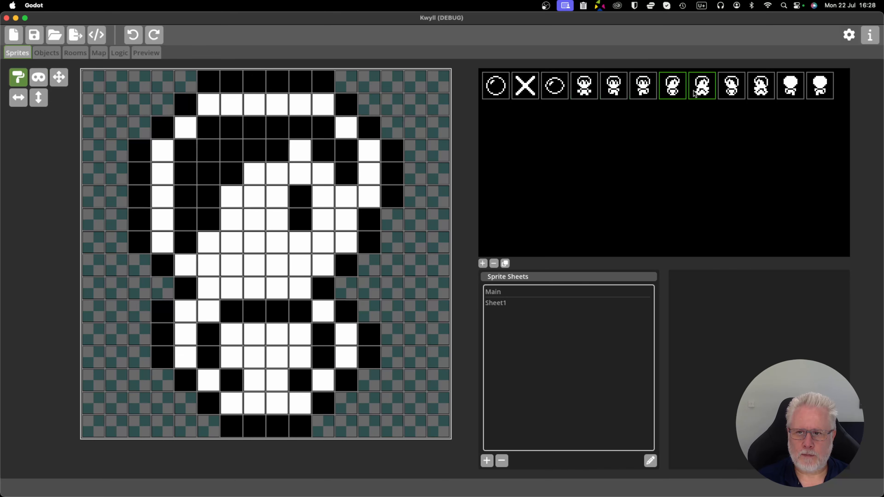
click(703, 89)
click(731, 89)
click(757, 90)
click(786, 88)
click(823, 92)
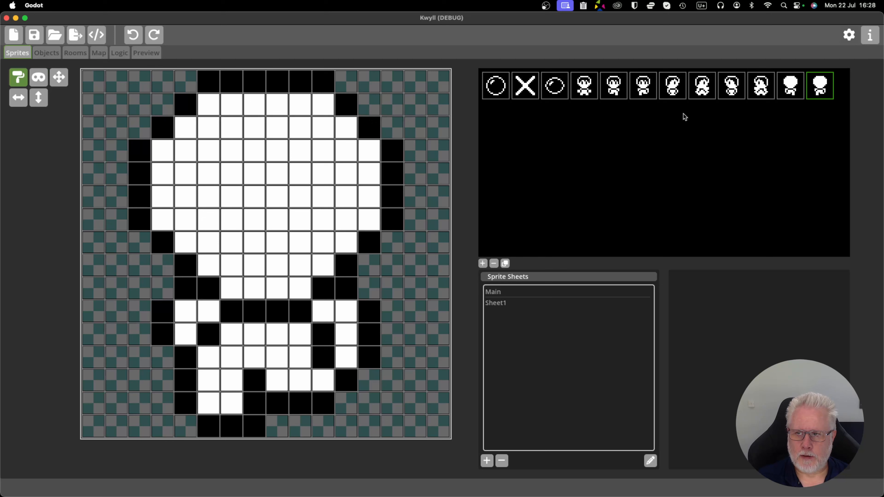
Compare the three front-facing frames of the character sprite.
click(584, 87)
click(614, 88)
click(643, 88)
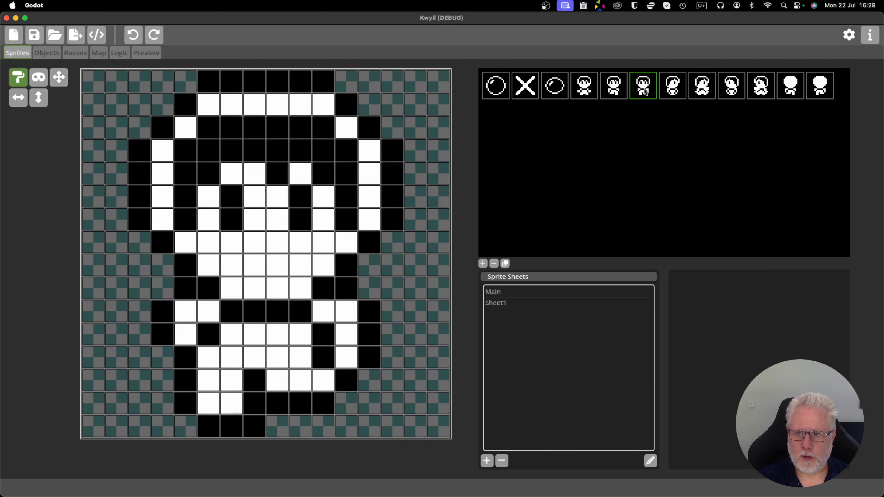
Look at the first side-facing sprite and review the Player object's animations 1 to 5 with their frames.
click(672, 89)
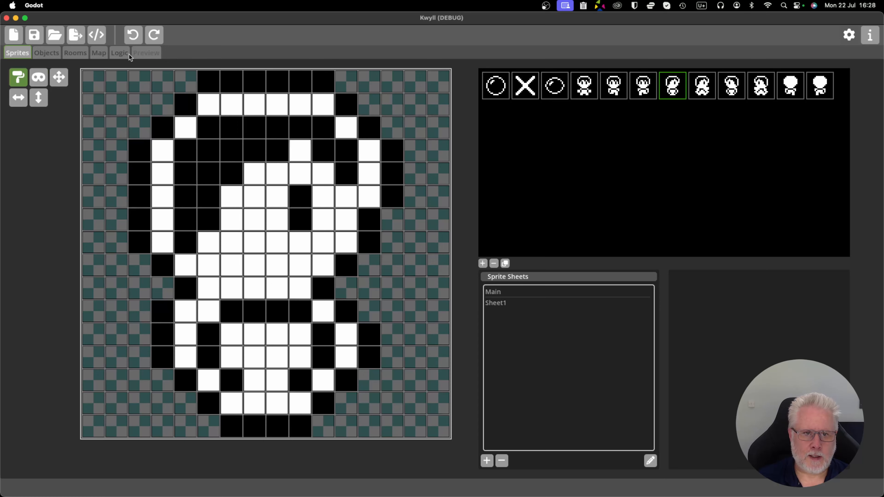
click(50, 53)
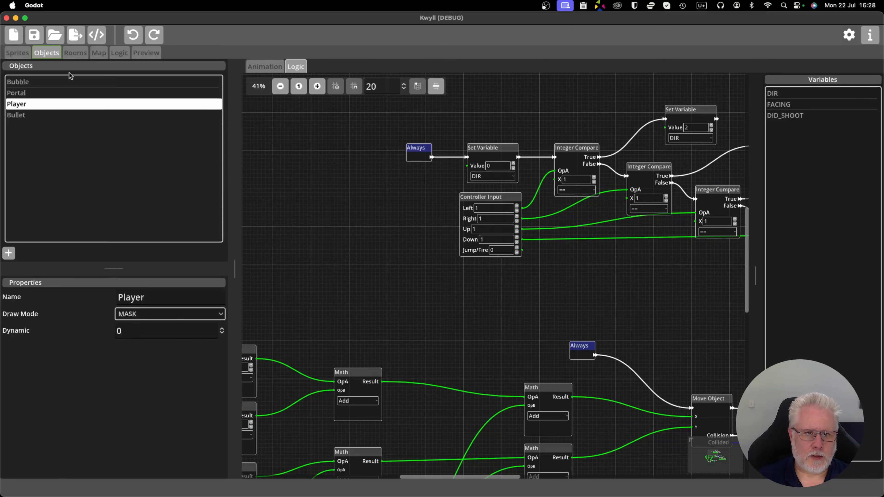
click(260, 67)
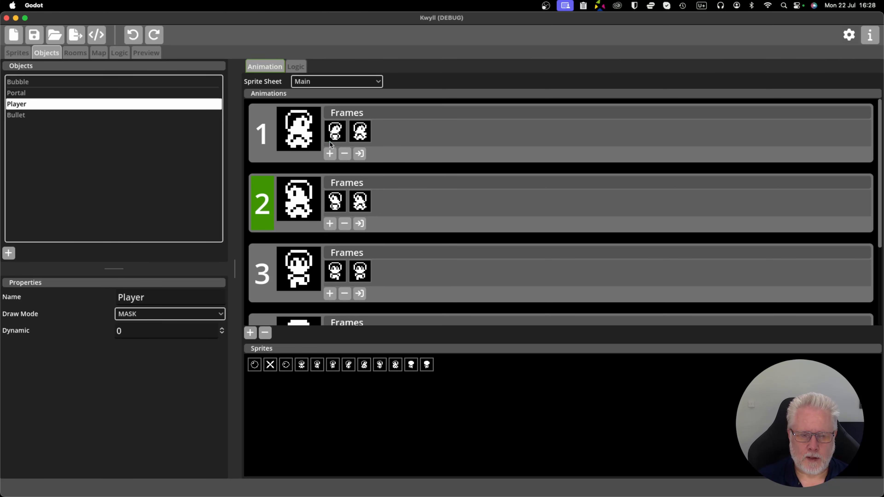
scroll(318, 205, down, 1)
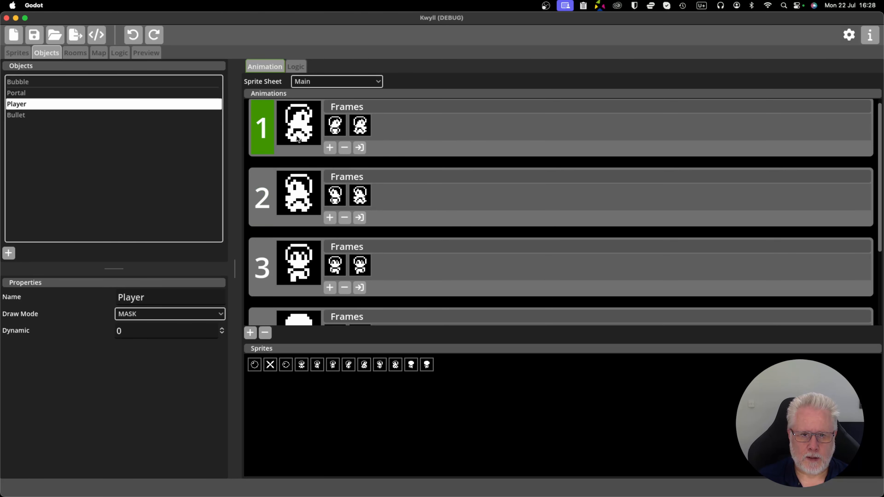
scroll(317, 201, down, 3)
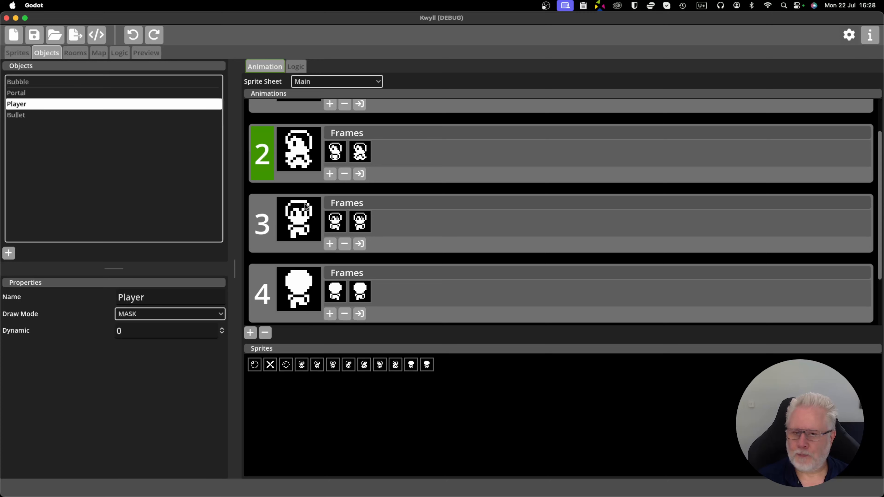
scroll(302, 205, down, 1)
scroll(301, 207, down, 4)
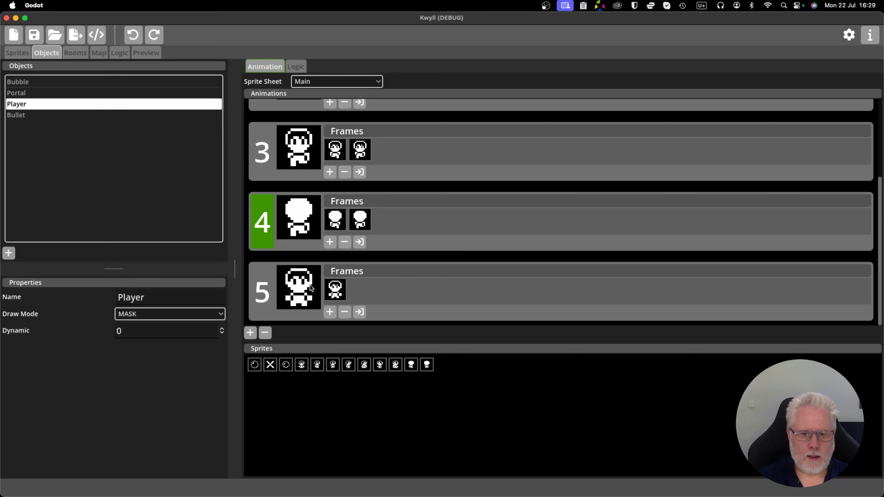
scroll(322, 279, up, 5)
scroll(323, 279, down, 5)
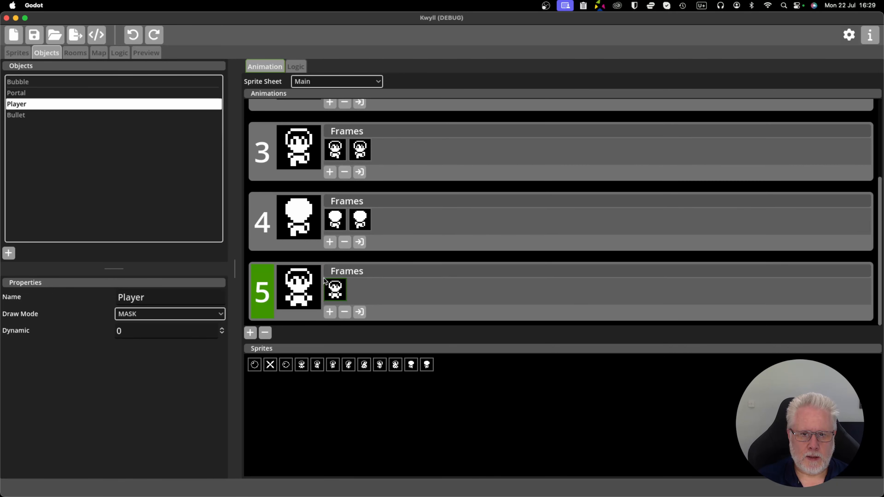
Examine the Player logic chain that uses Controller Input and Integer Compare nodes to set DIR for each direction.
click(297, 67)
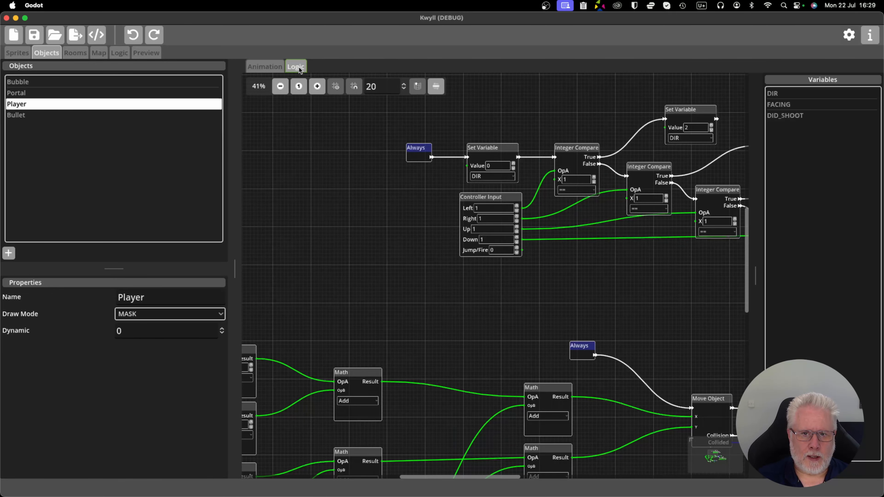
scroll(342, 162, down, 2)
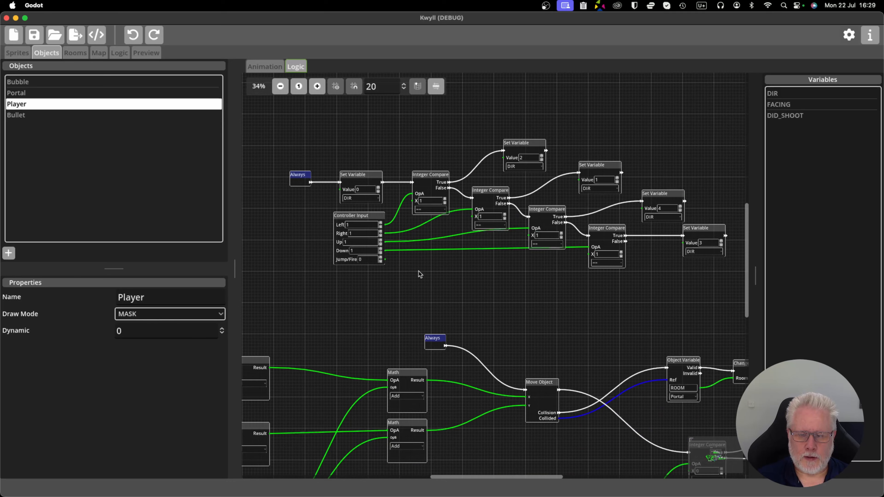
scroll(420, 274, down, 2)
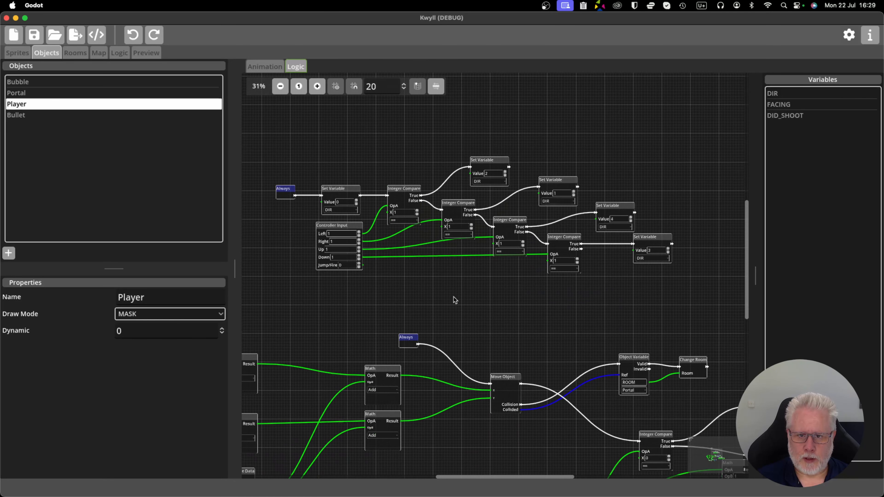
scroll(454, 299, up, 2)
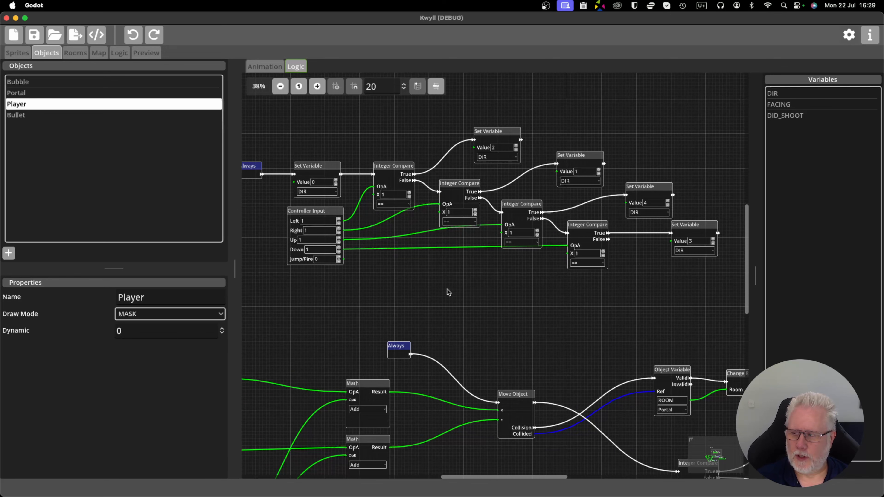
scroll(446, 288, down, 2)
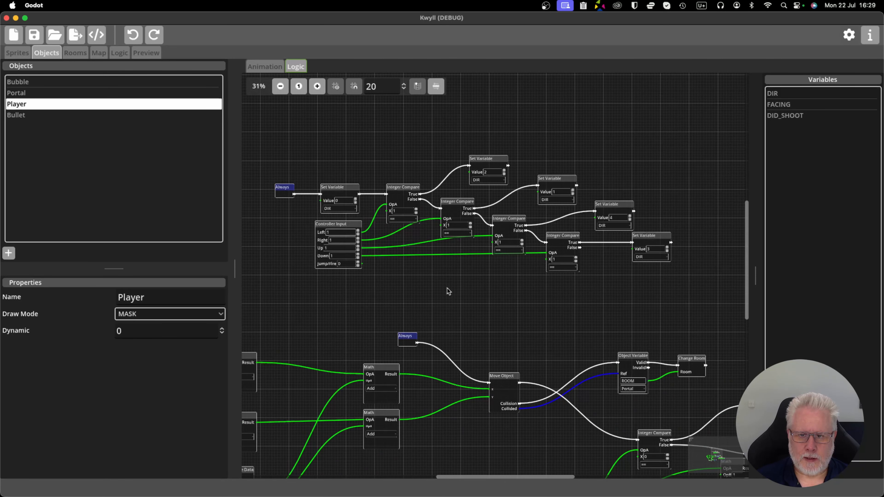
scroll(447, 288, up, 1)
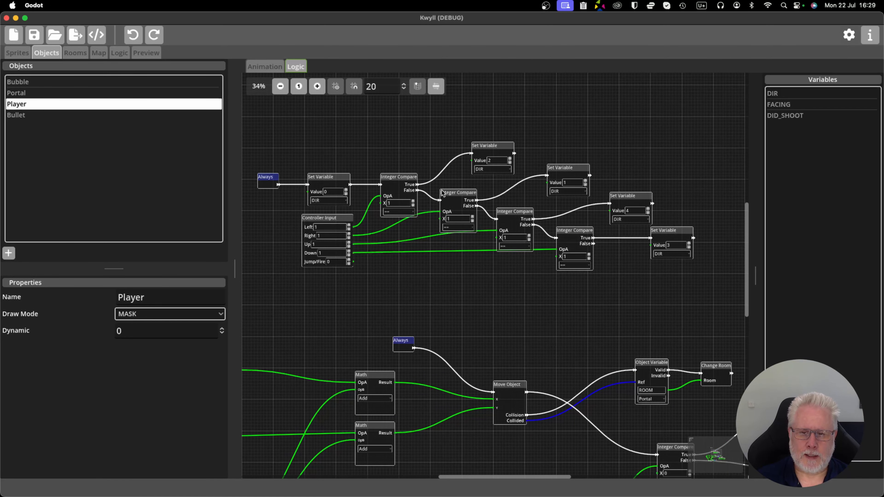
scroll(464, 229, up, 2)
scroll(464, 229, down, 2)
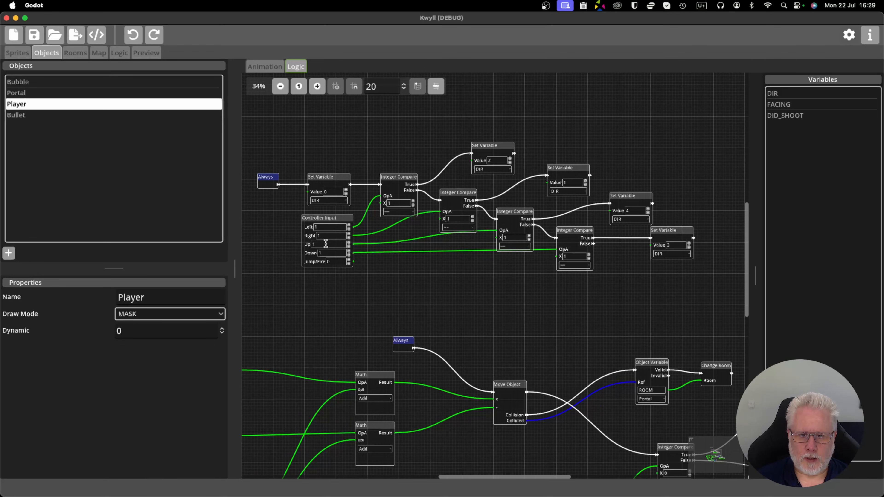
Examine how DIR selects the animation and sets FACING through the Integer Compare and Subtract nodes after Move Object.
scroll(362, 267, down, 2)
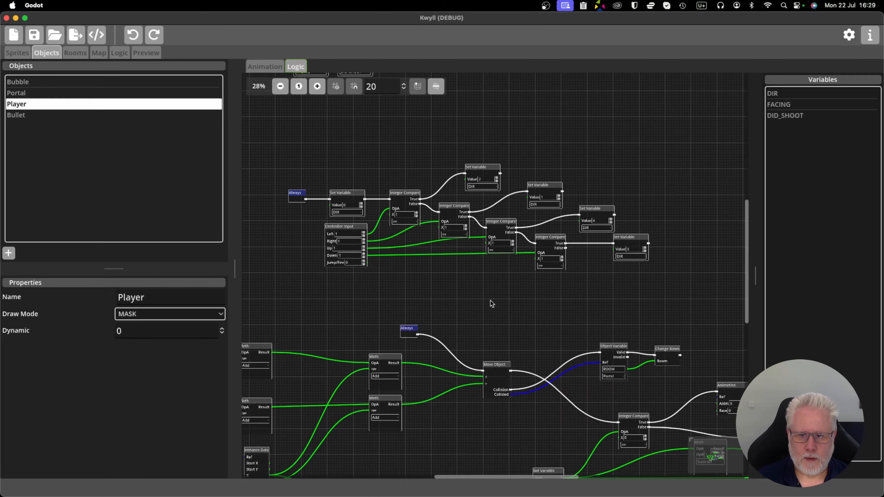
scroll(490, 300, down, 5)
scroll(462, 311, down, 4)
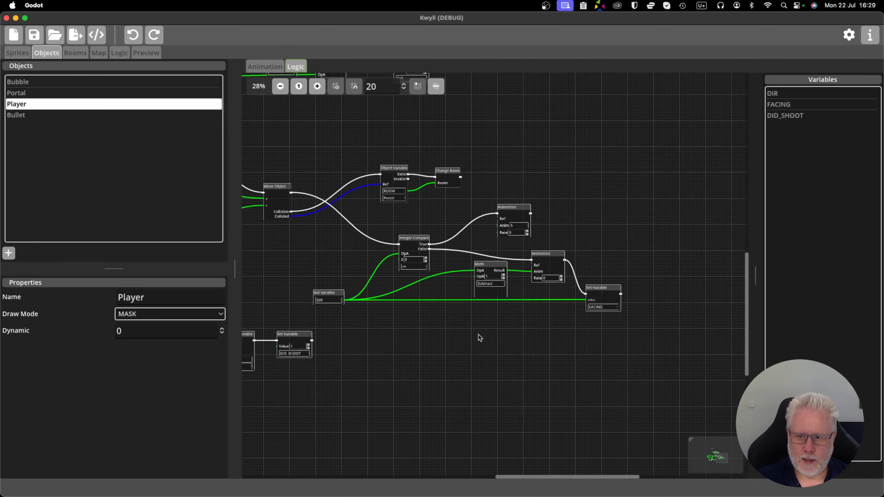
scroll(557, 299, up, 2)
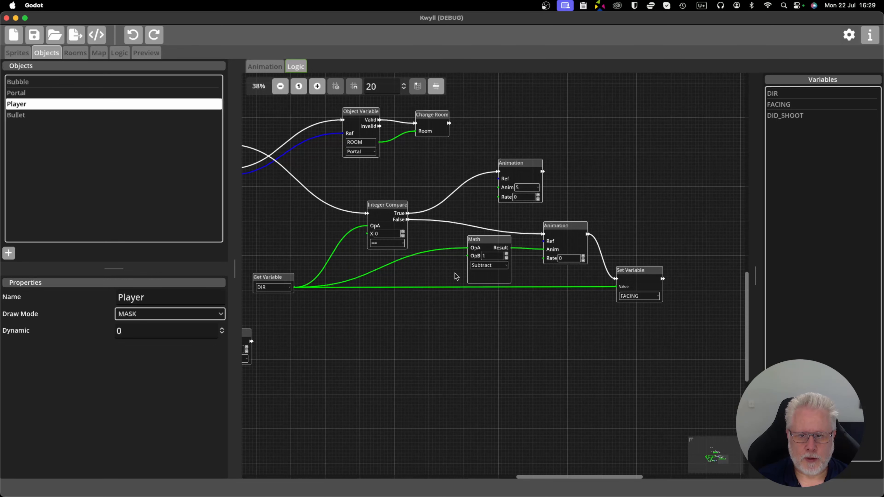
scroll(459, 267, down, 2)
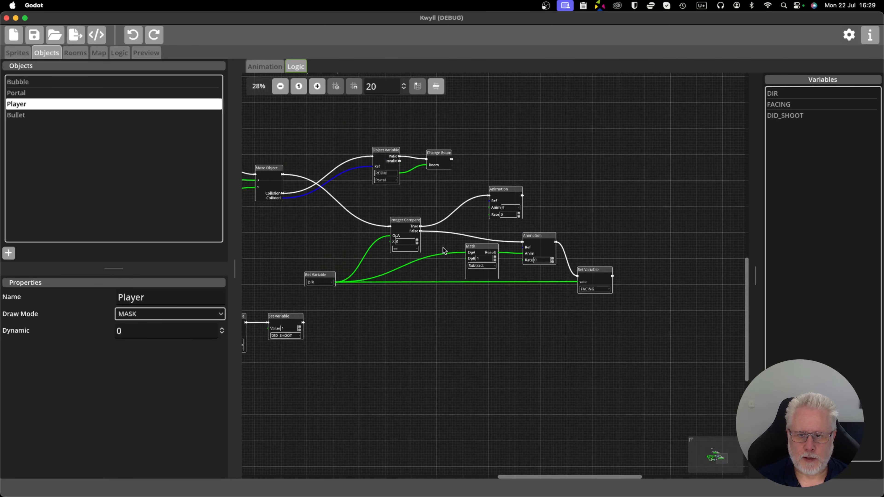
Go back to the DIR chain and recheck the values its Set Variable nodes assign.
drag(416, 203, 535, 318)
drag(422, 227, 516, 311)
scroll(483, 324, up, 3)
scroll(483, 322, down, 2)
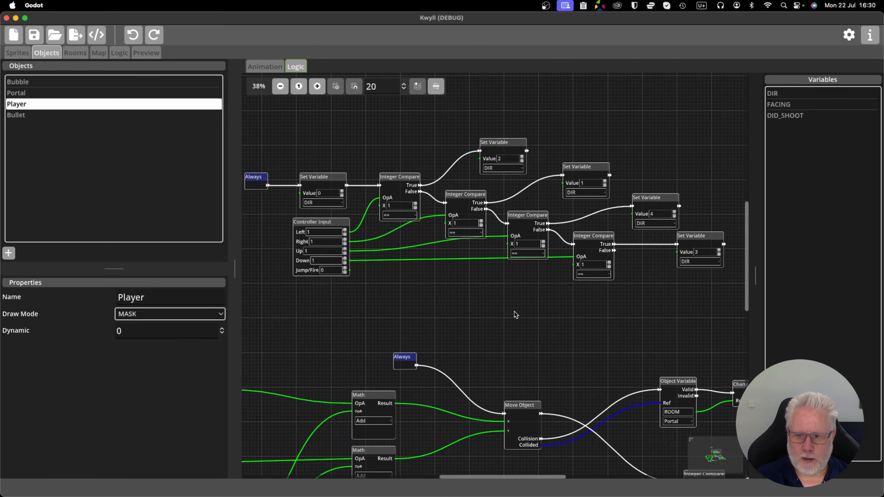
scroll(516, 315, up, 2)
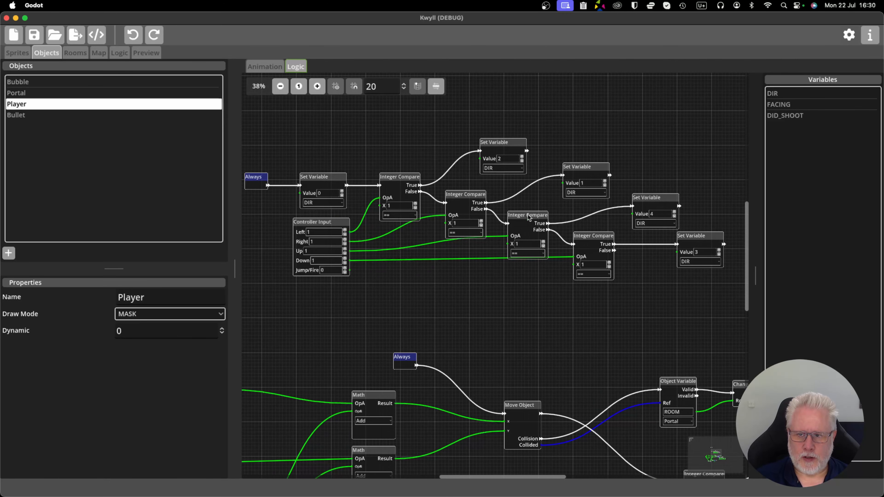
scroll(467, 284, down, 2)
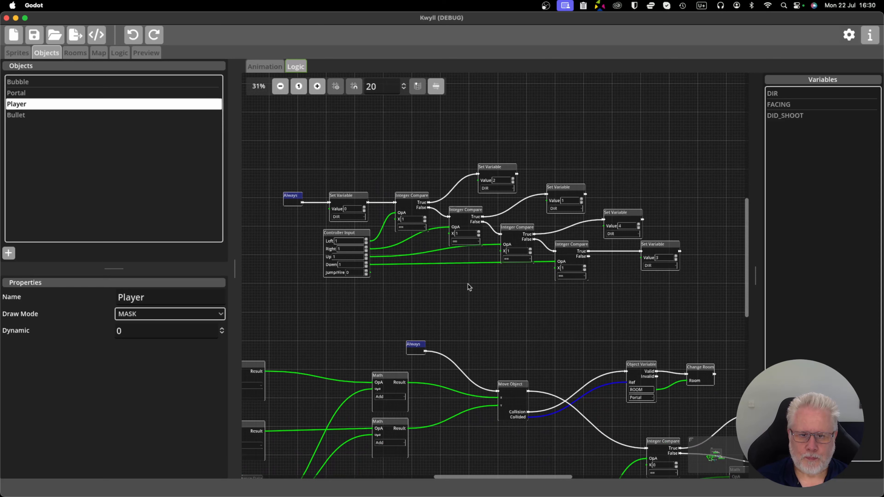
scroll(460, 286, up, 3)
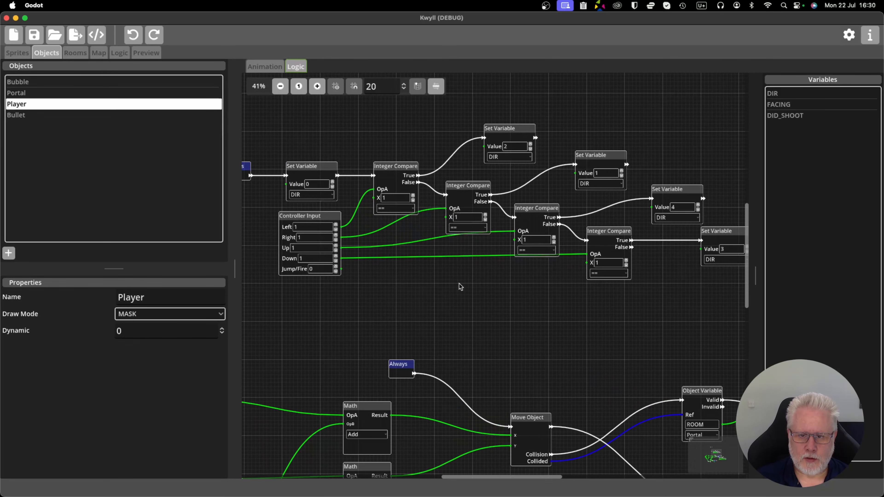
Select the DIR chain's Controller Input node and inspect its Left, Right, Up, Down and Jump/Fire values.
click(311, 217)
drag(330, 302, 442, 308)
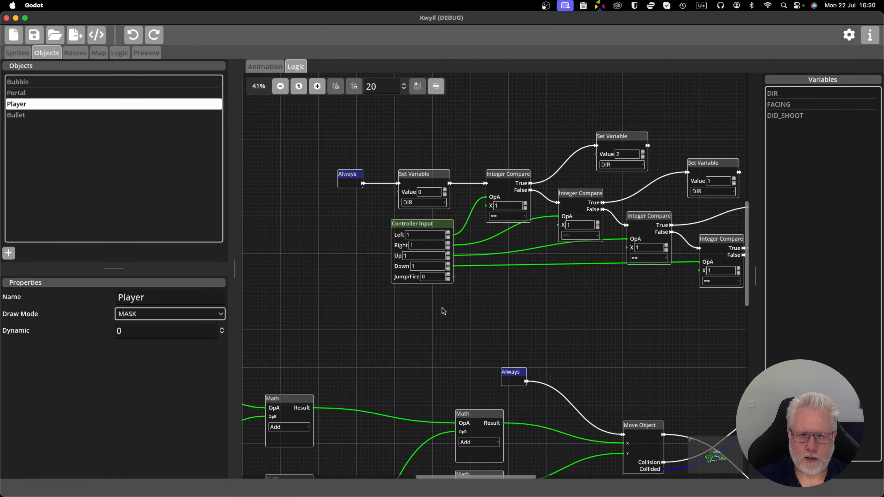
scroll(442, 308, up, 3)
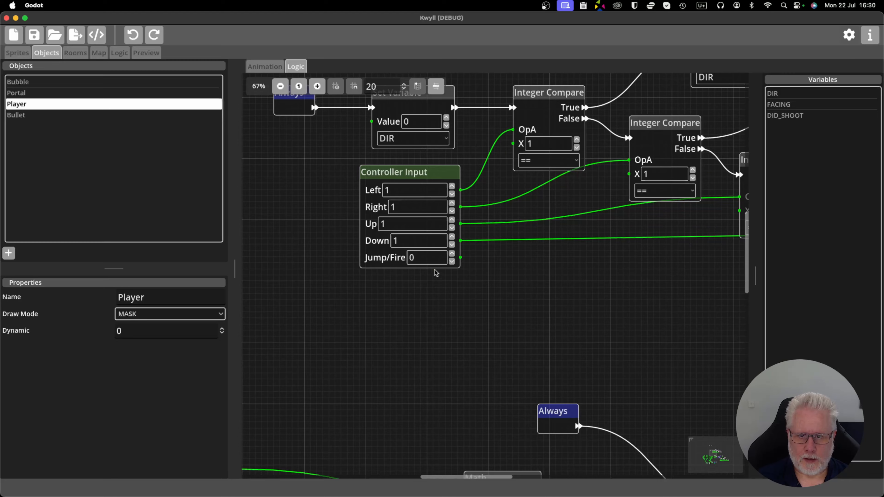
scroll(464, 303, down, 4)
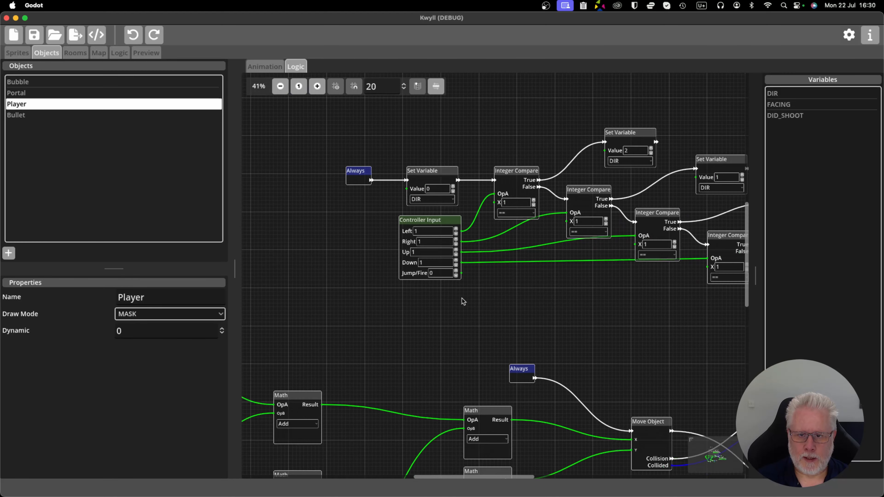
Examine the movement graph where Controller Input feeds the Multiply and Add Math nodes that offset the Instance Data position.
drag(397, 332, 552, 189)
scroll(449, 220, up, 3)
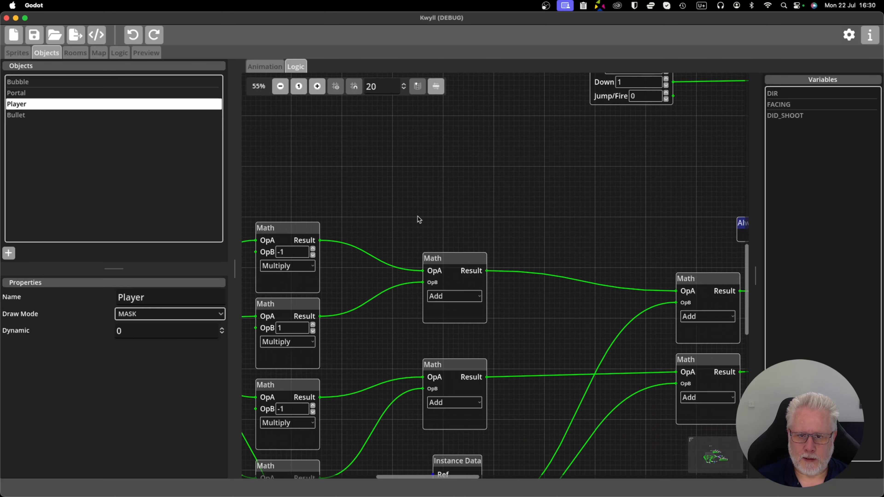
scroll(419, 219, down, 3)
drag(419, 220, 582, 152)
drag(522, 214, 527, 193)
drag(371, 273, 329, 277)
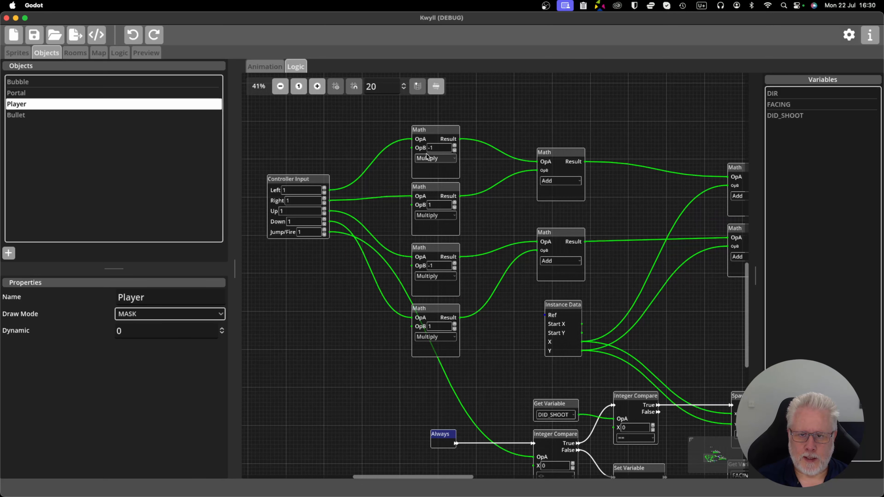
scroll(498, 170, right, 5)
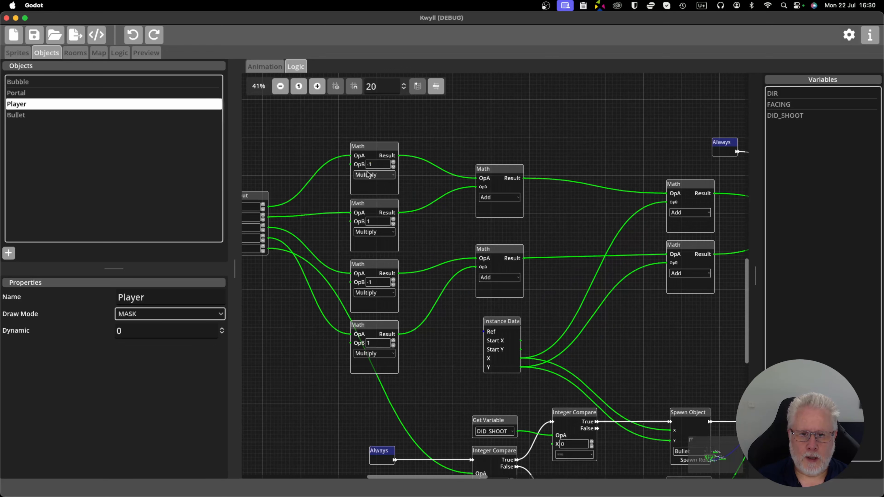
scroll(338, 190, left, 3)
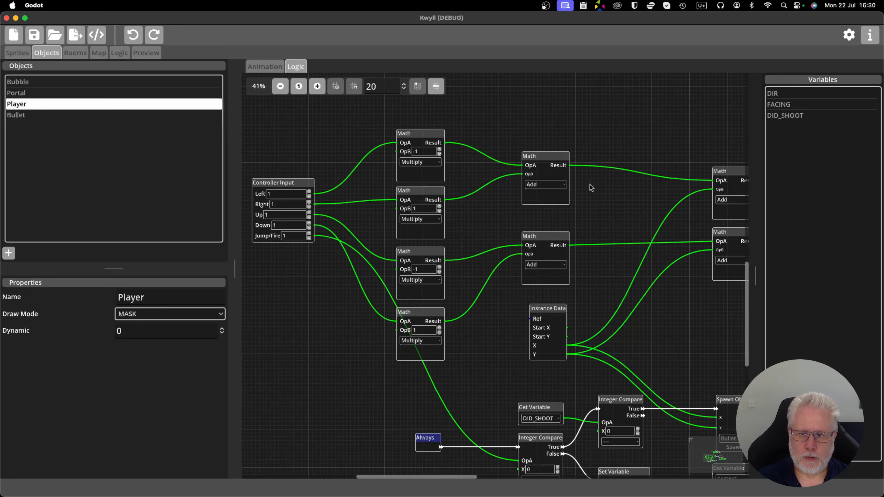
scroll(592, 190, right, 1)
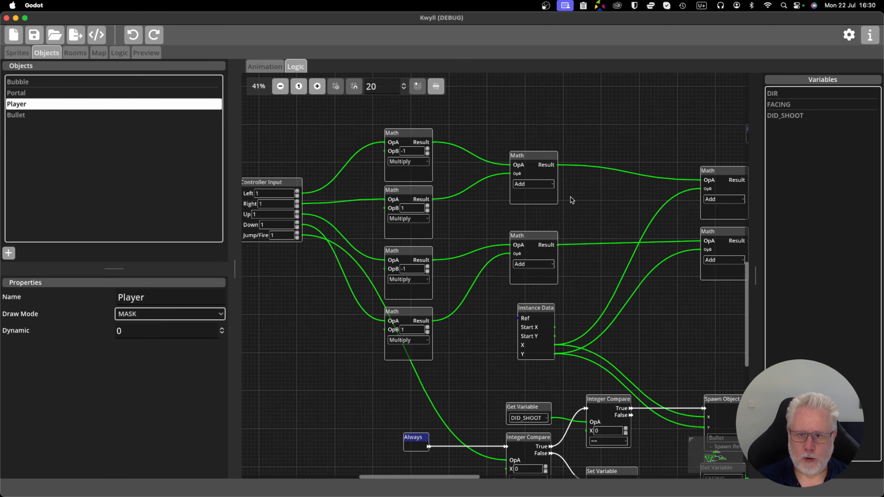
scroll(539, 196, left, 3)
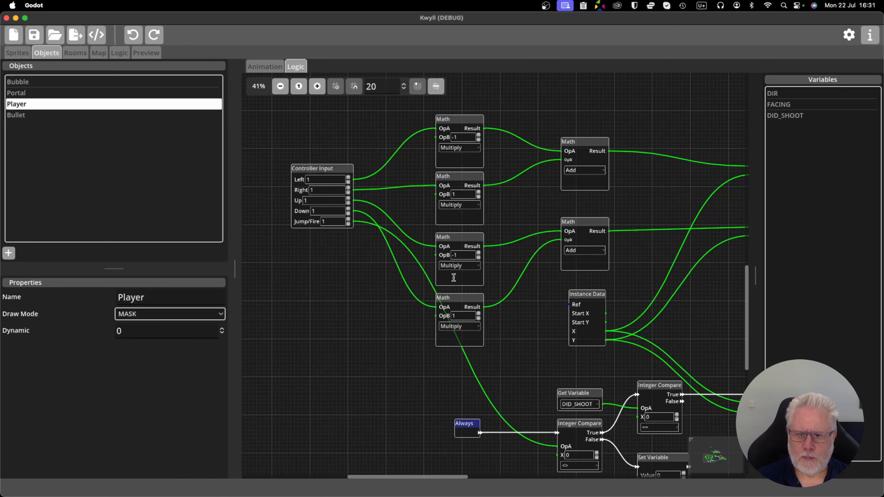
scroll(640, 220, right, 2)
scroll(640, 220, up, 1)
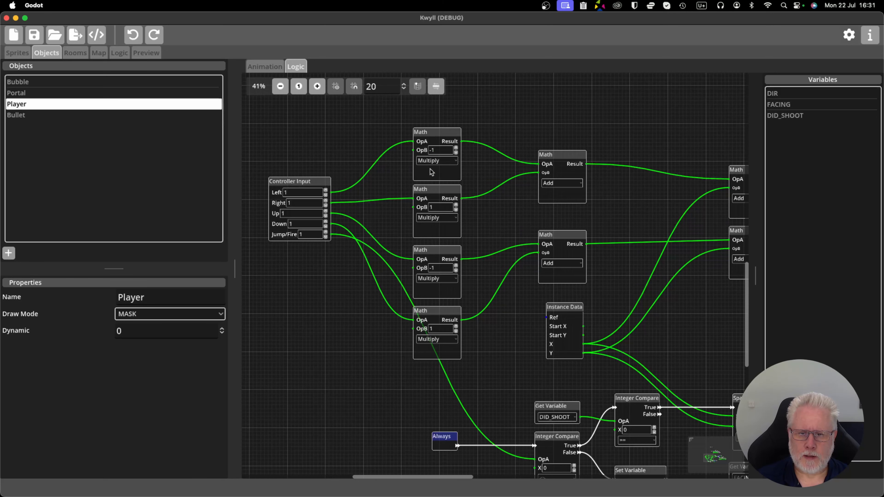
Set the Left value of the movement graph's Controller Input node to -1.
scroll(337, 254, up, 1)
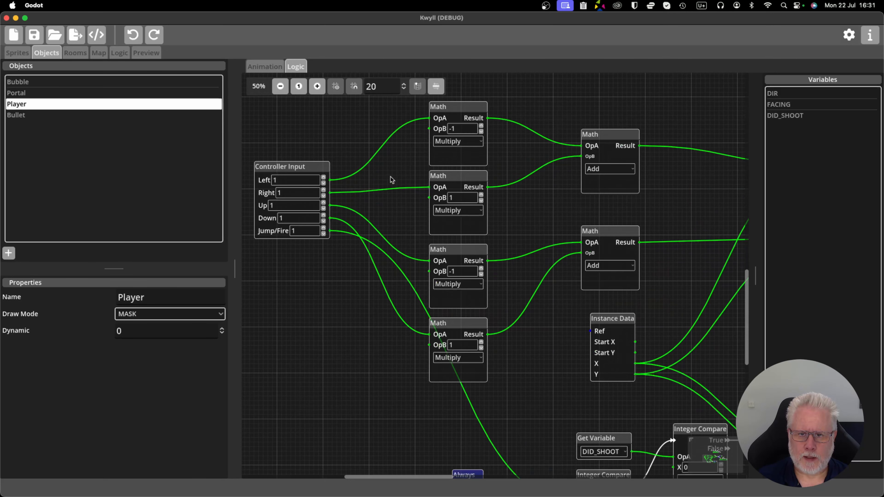
scroll(282, 190, up, 1)
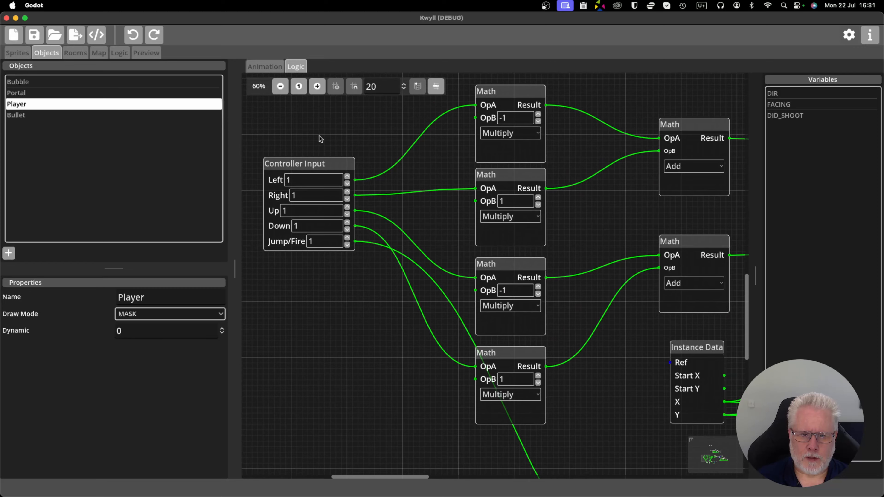
scroll(320, 138, left, 3)
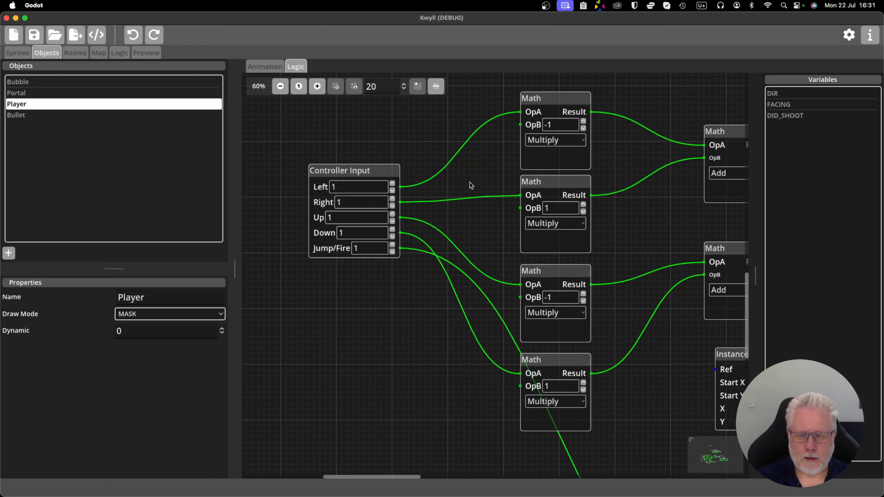
scroll(465, 183, down, 2)
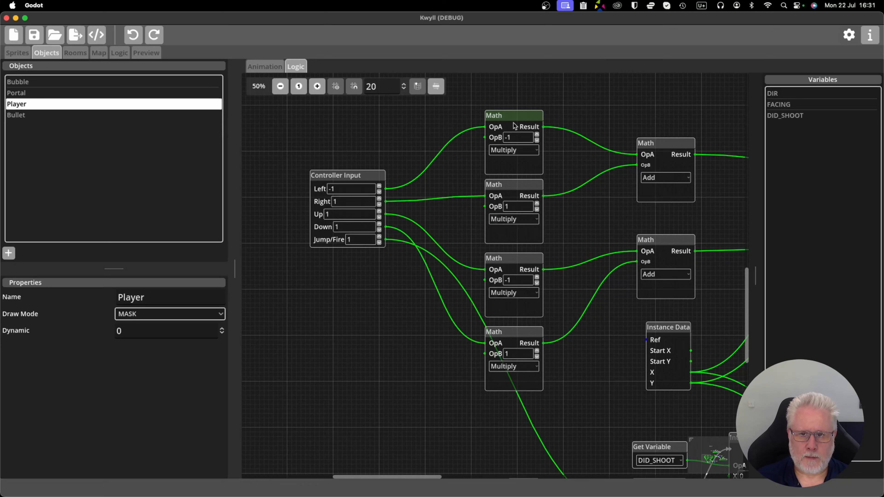
Delete the Left and Right Multiply nodes and wire Left and Right directly into OpA and OpB of the upper Add node.
key(Delete)
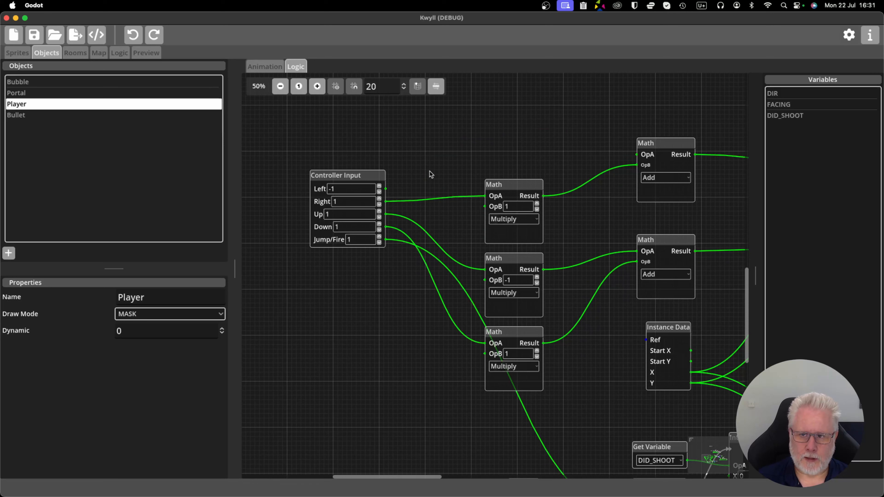
drag(386, 190, 637, 154)
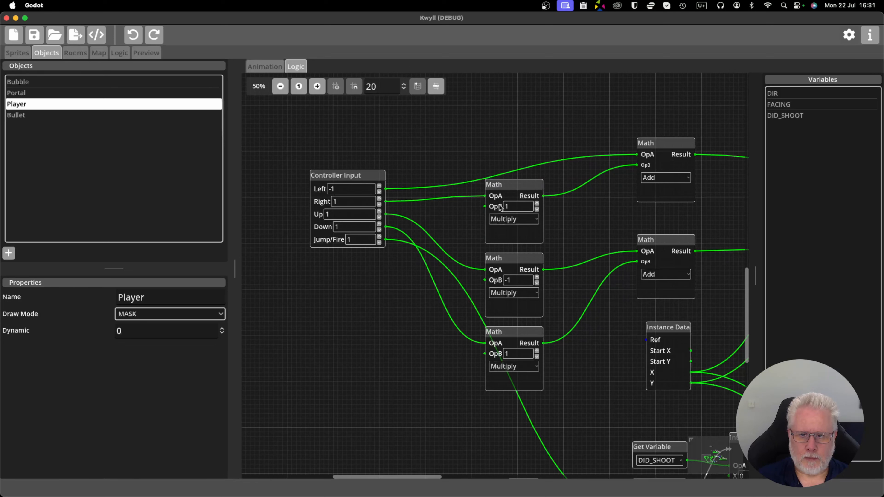
key(Delete)
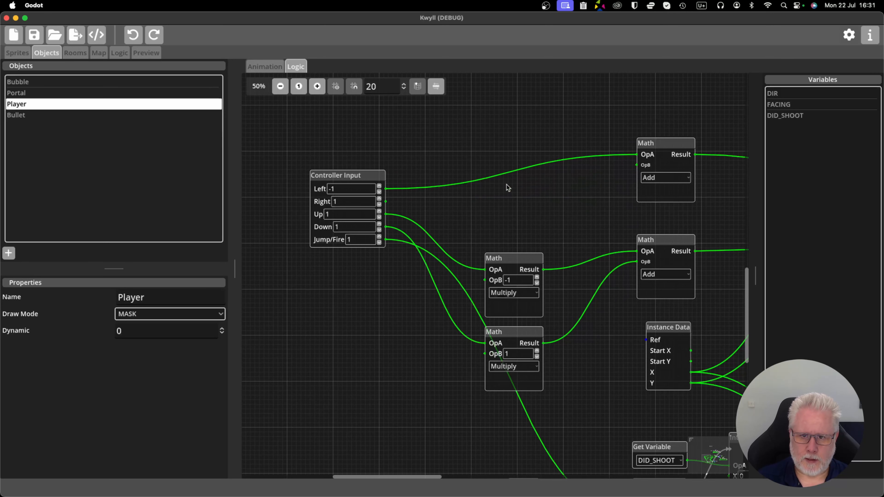
drag(390, 202, 638, 165)
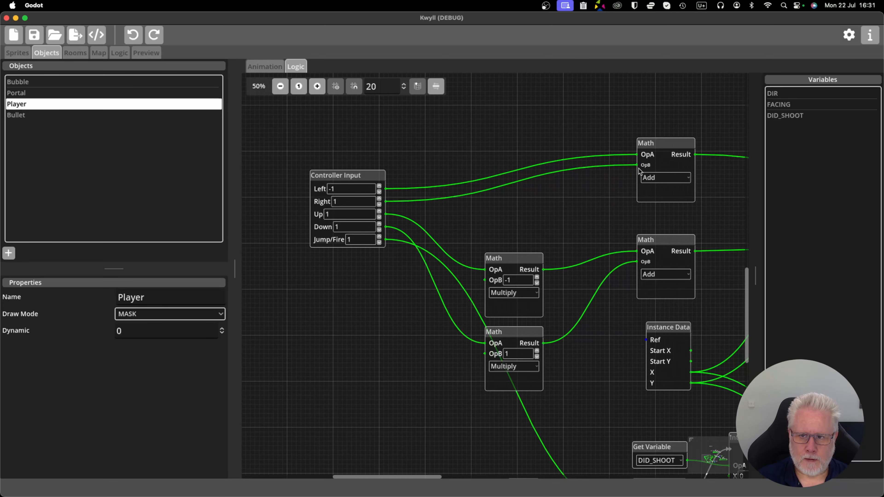
Set Up to -1, delete the two remaining Multiply nodes and wire Up and Down directly into the lower Add node's OpA and OpB.
drag(568, 213, 557, 150)
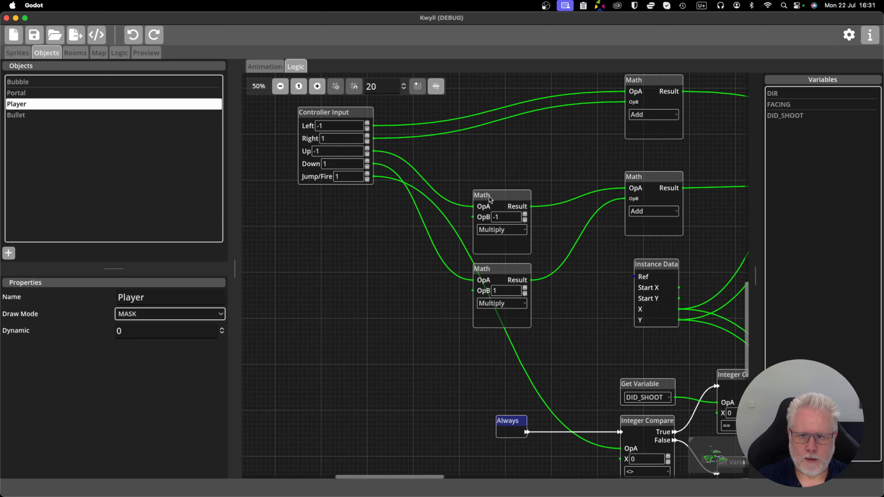
key(Delete)
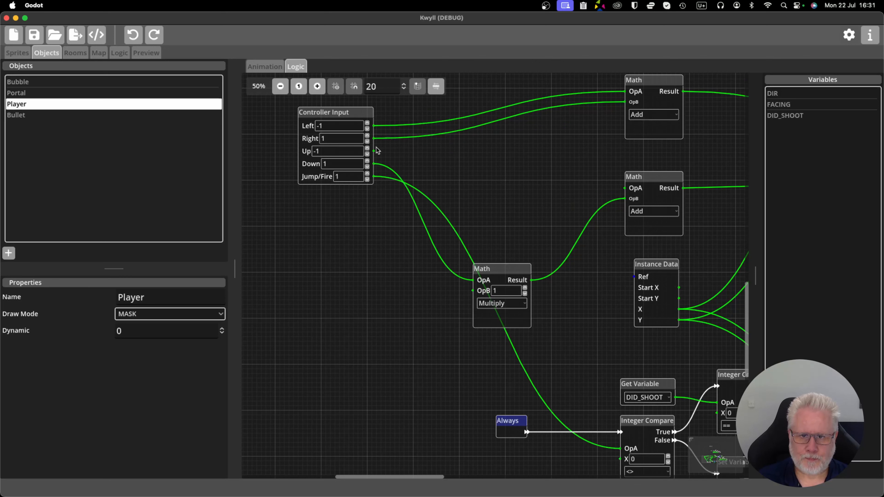
drag(374, 151, 625, 189)
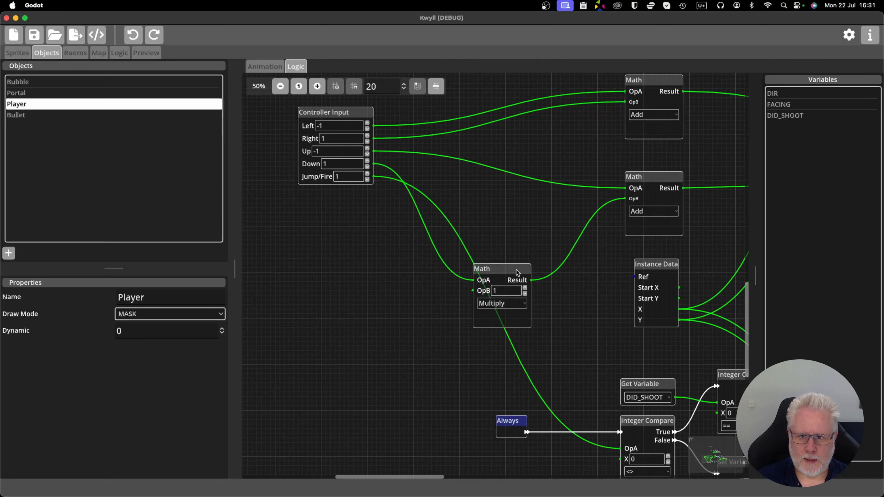
key(Delete)
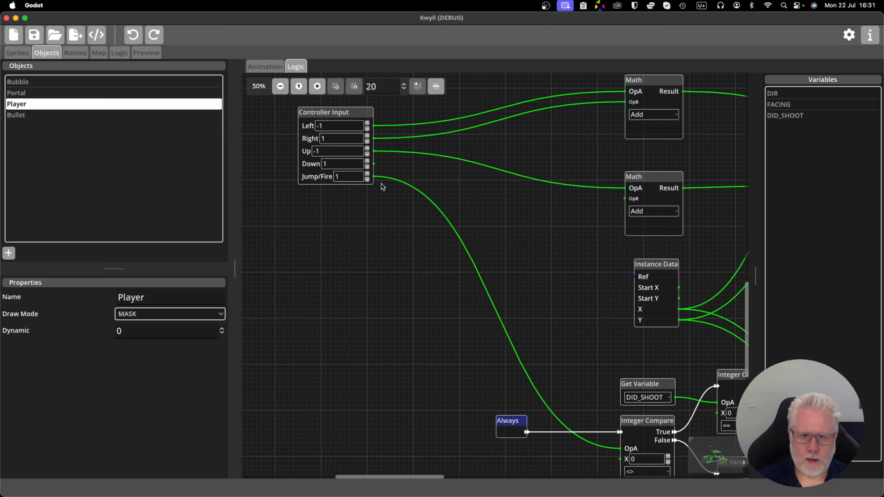
drag(373, 165, 625, 199)
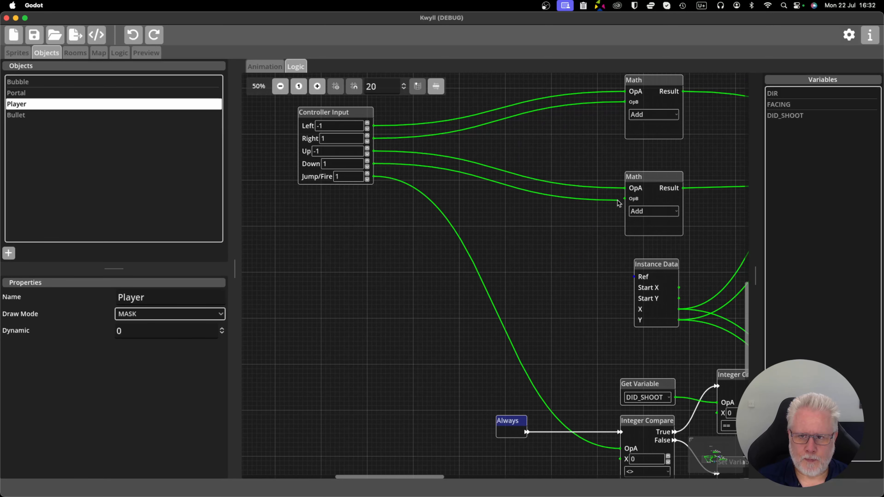
Move the movement graph's Controller Input node closer to the two Add Math nodes it feeds.
drag(335, 115, 455, 128)
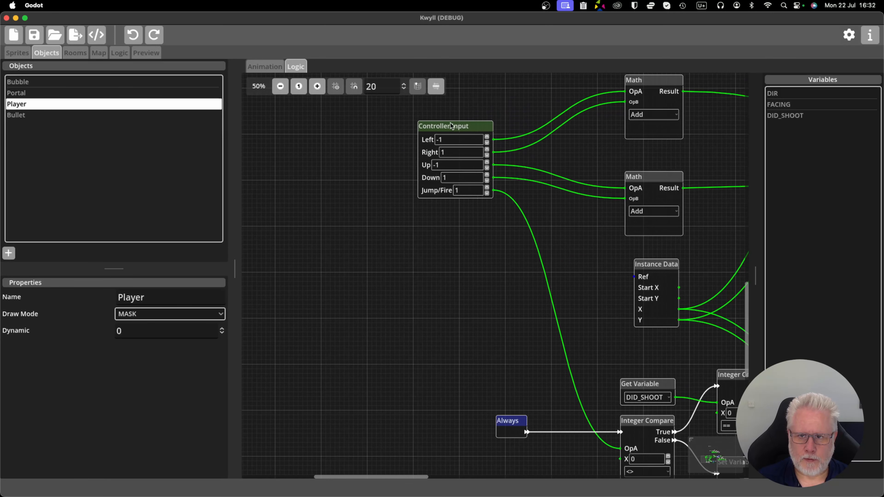
drag(487, 254, 350, 313)
scroll(353, 311, down, 1)
scroll(387, 302, up, 1)
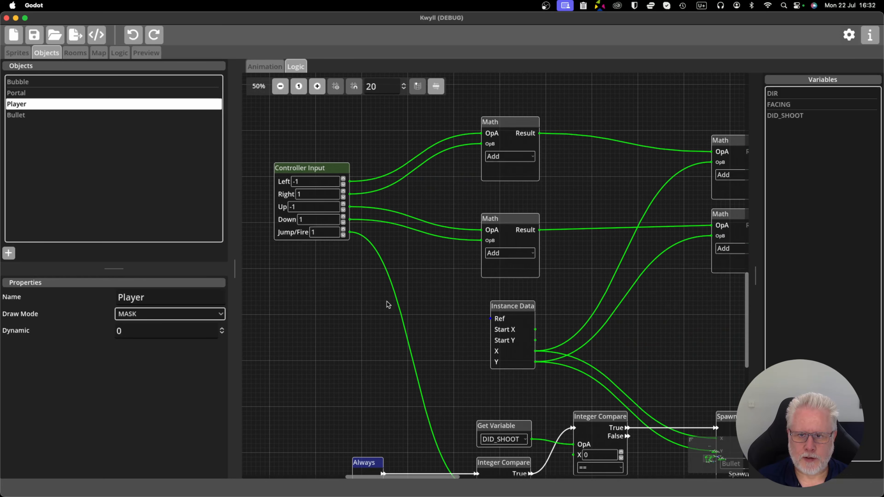
drag(418, 298, 393, 290)
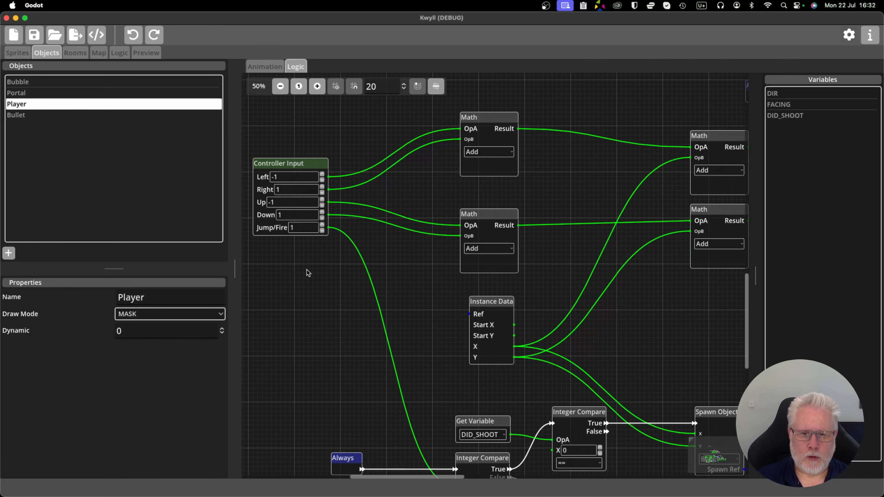
drag(306, 269, 352, 295)
drag(338, 187, 362, 187)
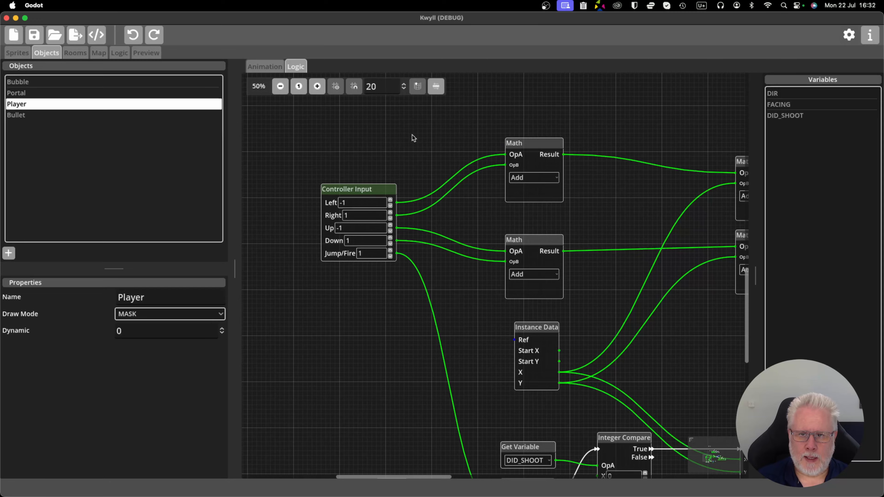
Examine the DIR chain where Controller Input feeds the Integer Compare nodes that select each Set Variable value.
drag(413, 136, 360, 247)
drag(474, 240, 327, 275)
scroll(331, 275, down, 4)
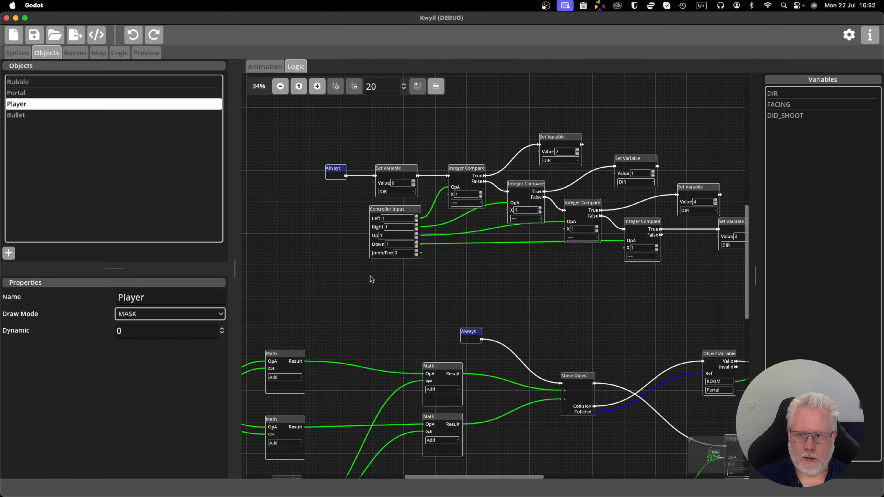
drag(466, 296, 416, 298)
scroll(416, 298, up, 1)
scroll(422, 288, up, 1)
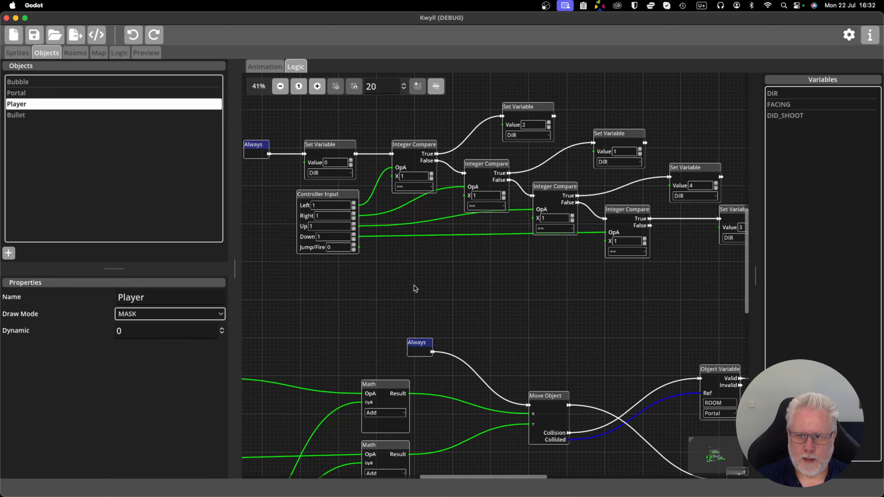
scroll(427, 284, down, 1)
drag(467, 284, 439, 290)
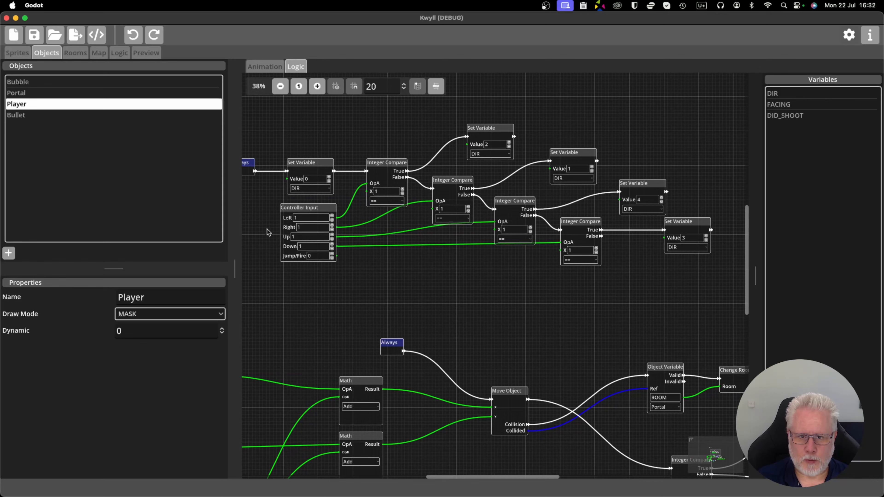
scroll(306, 235, up, 1)
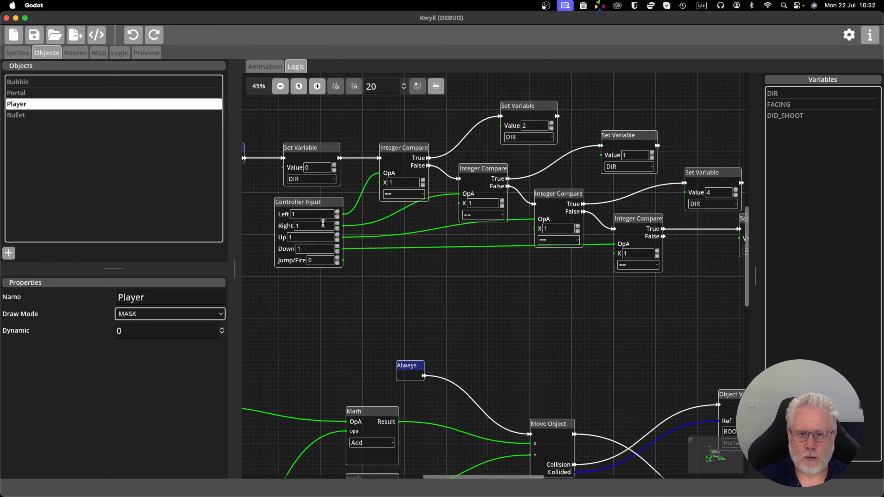
scroll(530, 289, down, 1)
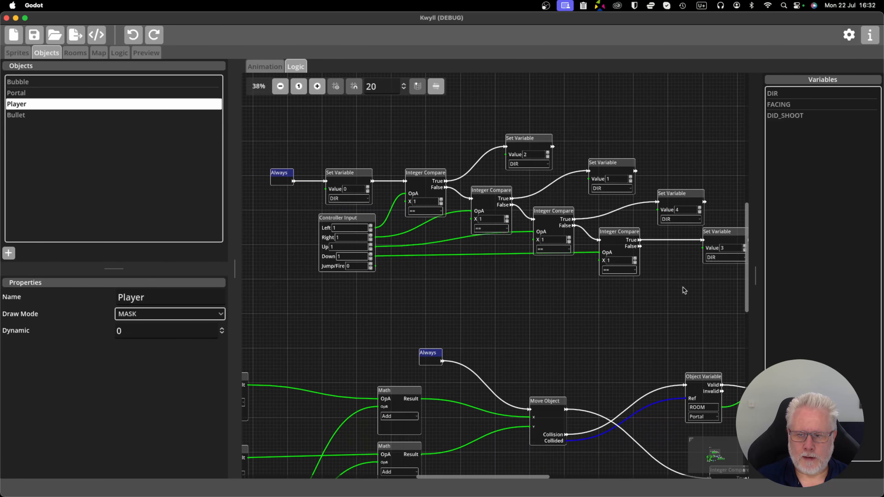
scroll(625, 302, right, 2)
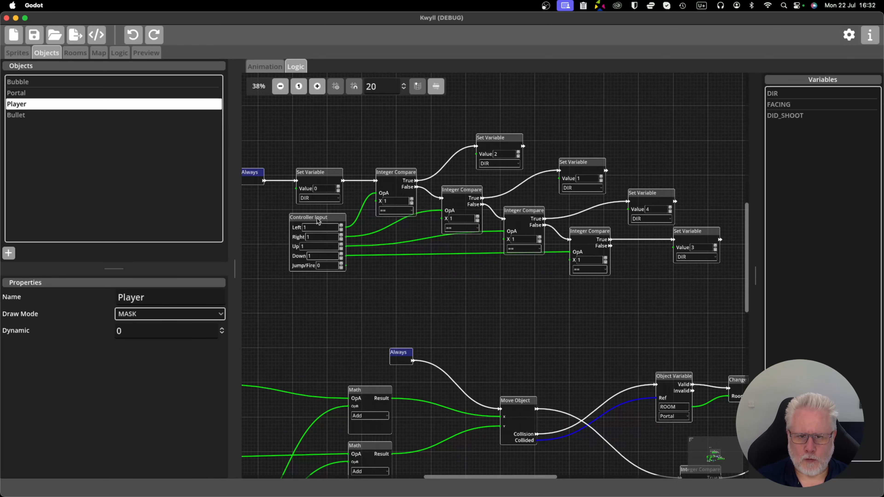
scroll(383, 281, right, 2)
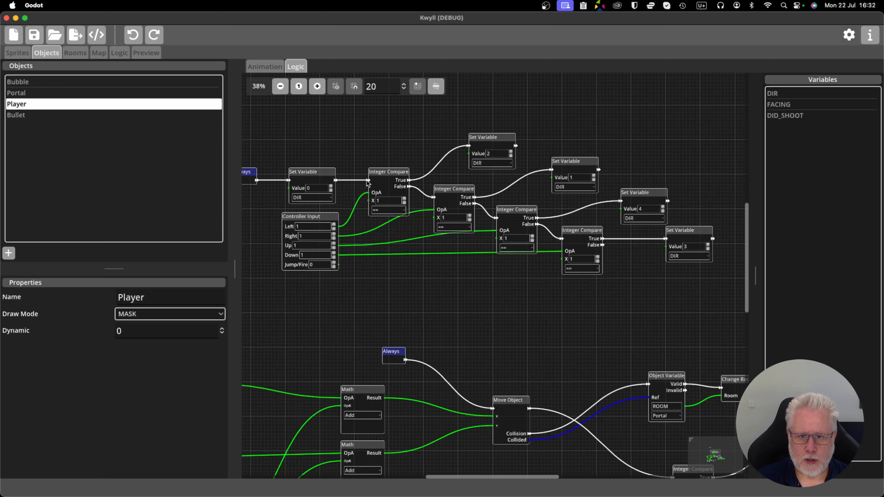
Disconnect the DIR chain's Integer Compare nodes from the initial Set Variable and Controller Input, and move the detached chain out of the way.
drag(368, 181, 351, 197)
drag(433, 209, 419, 217)
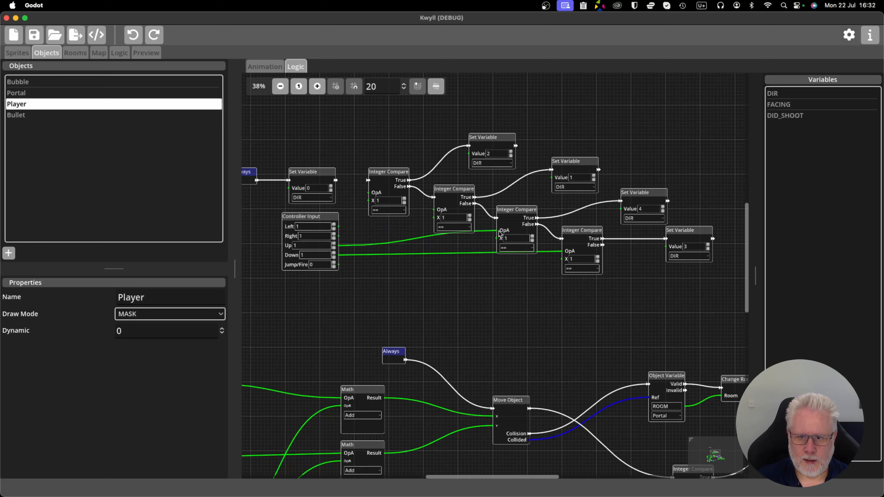
drag(499, 234, 480, 241)
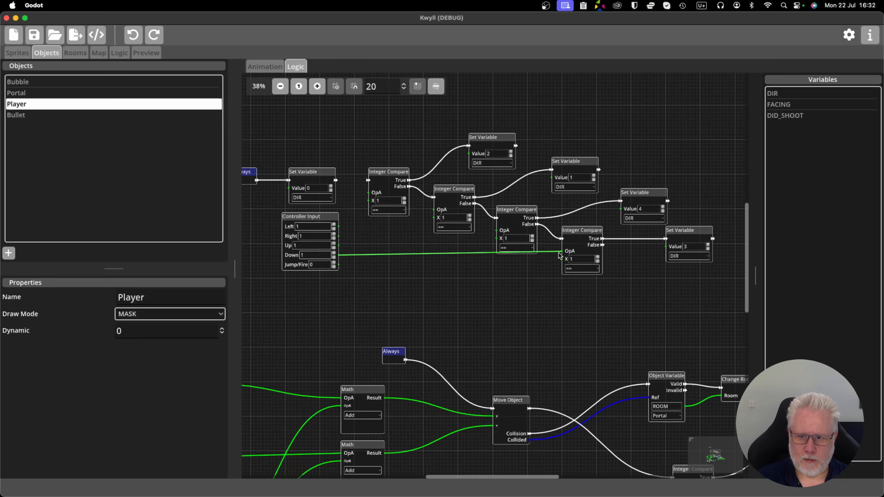
drag(559, 255, 533, 267)
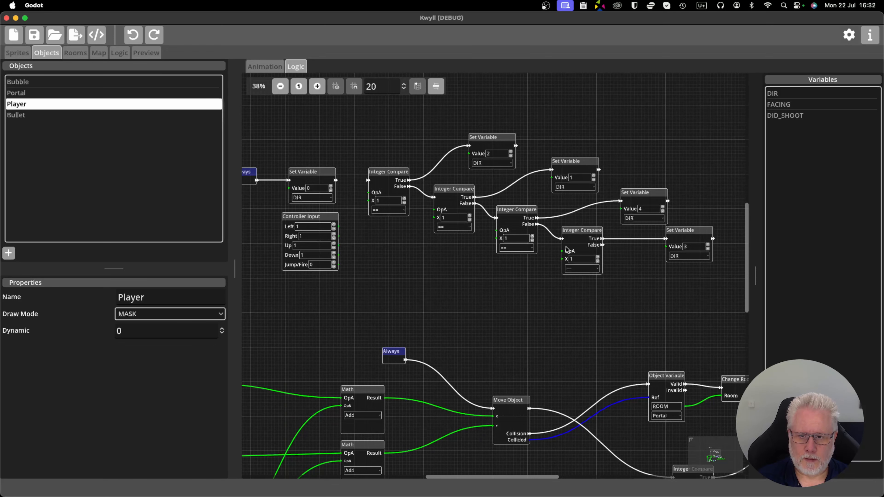
drag(369, 112, 708, 286)
key(Delete)
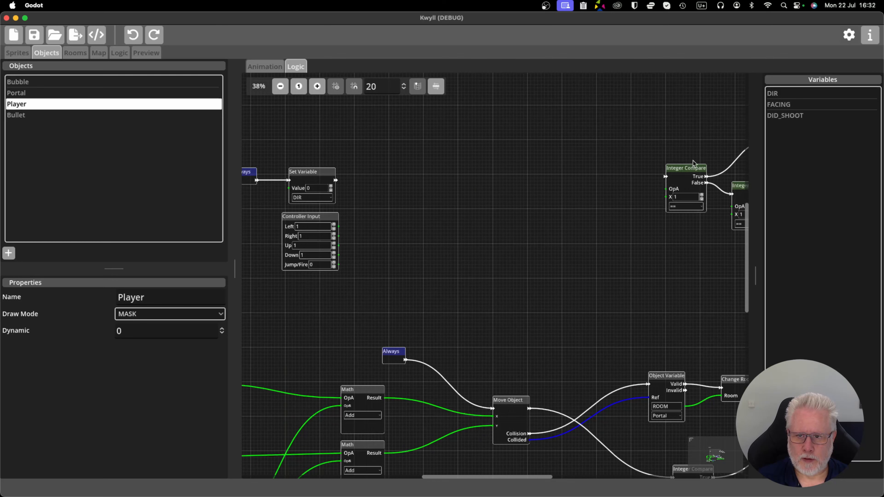
Add a Direction node from the Object category and place it beside the DIR graph's Controller Input node.
right_click(519, 197)
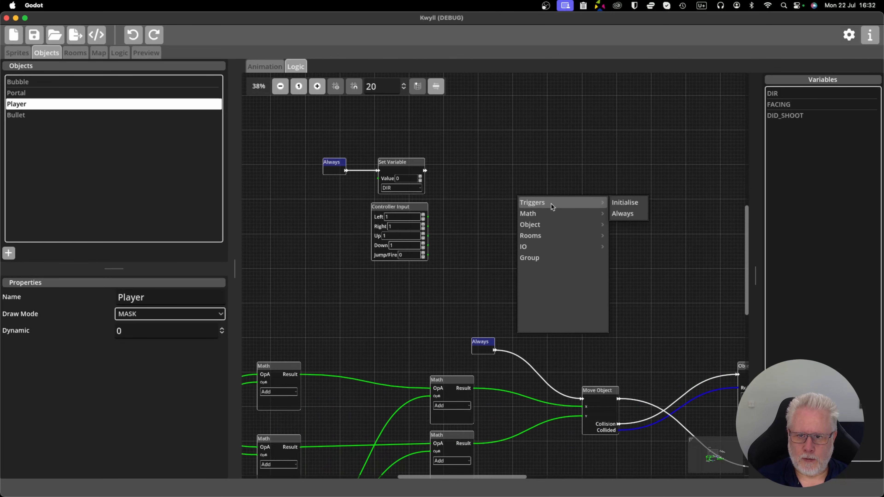
mouse_move(546, 225)
click(649, 330)
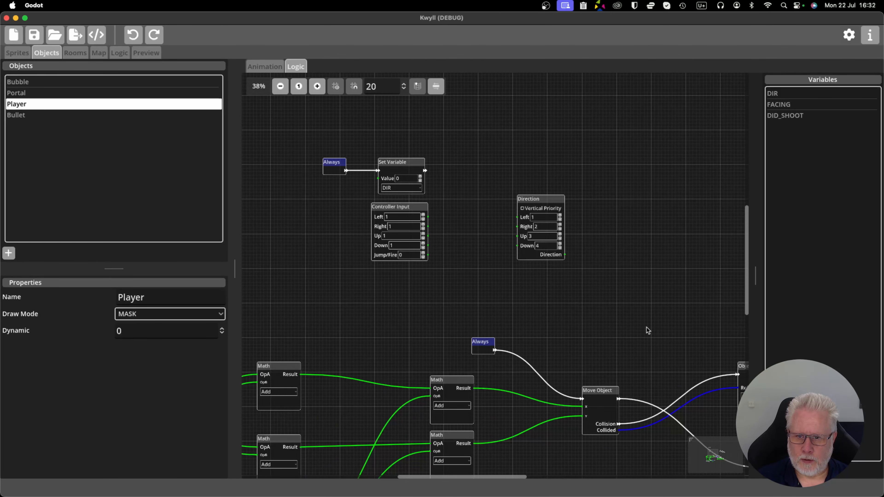
drag(540, 203, 487, 211)
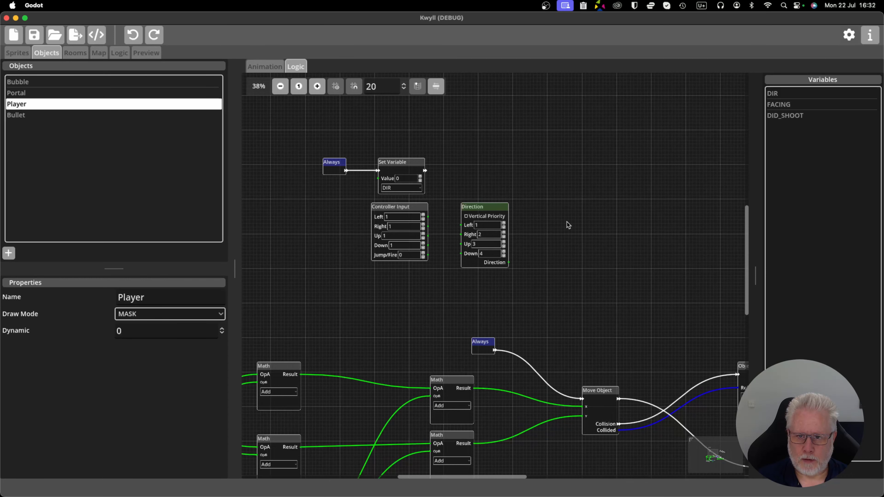
Connect Controller Input's Left, Right, Up and Down outputs to the matching inputs of the Direction node.
scroll(566, 222, up, 2)
scroll(529, 222, down, 1)
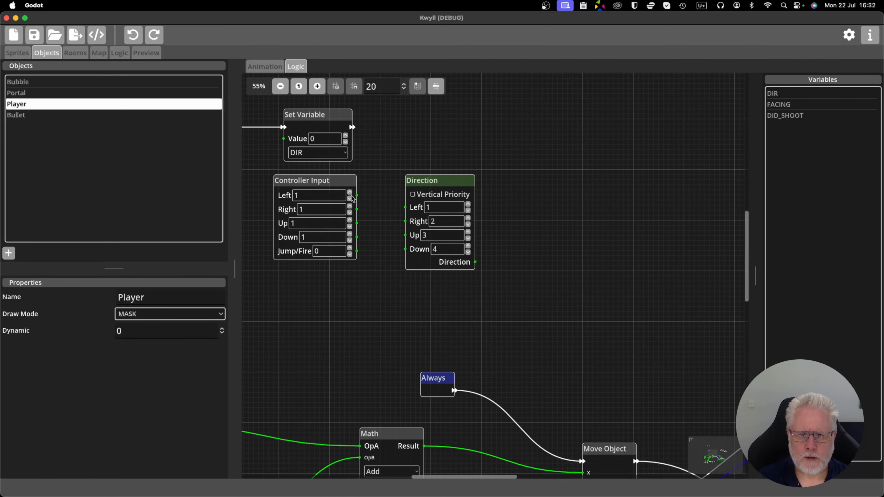
drag(357, 196, 404, 249)
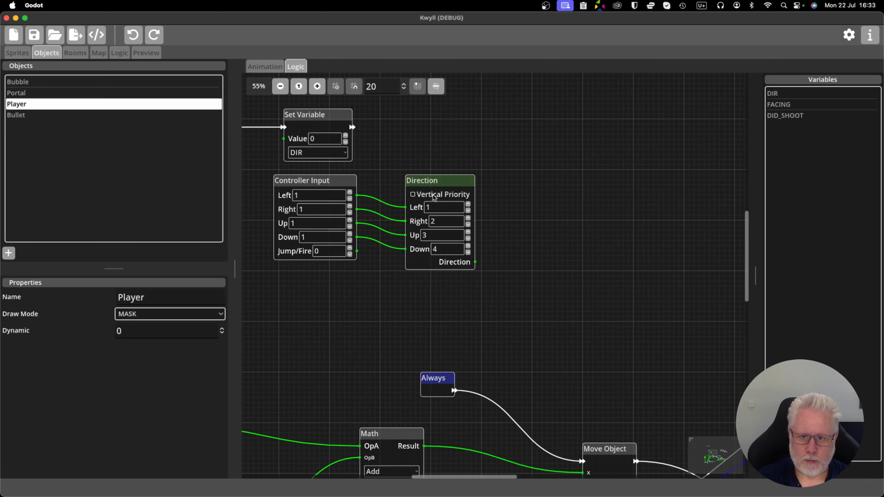
drag(439, 183, 439, 177)
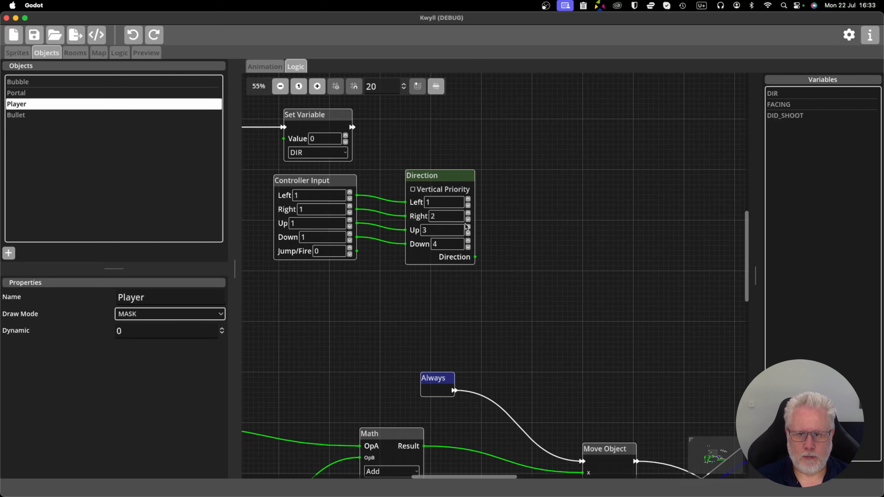
Move the DIR Set Variable node past the Direction node and connect the Direction output to its Value input.
scroll(520, 232, down, 3)
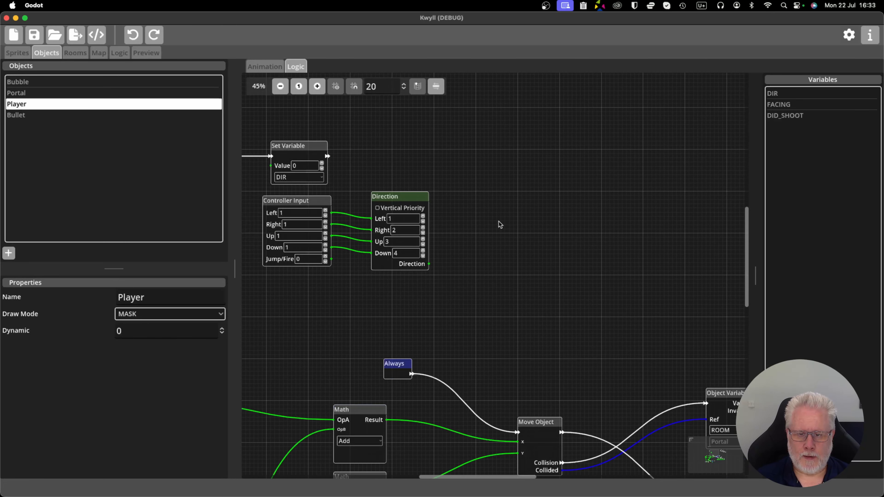
drag(321, 161, 526, 165)
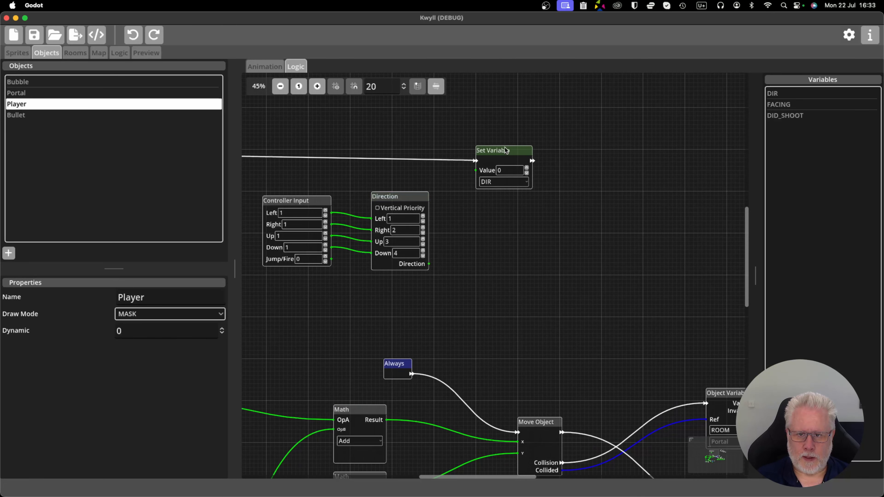
drag(429, 264, 499, 149)
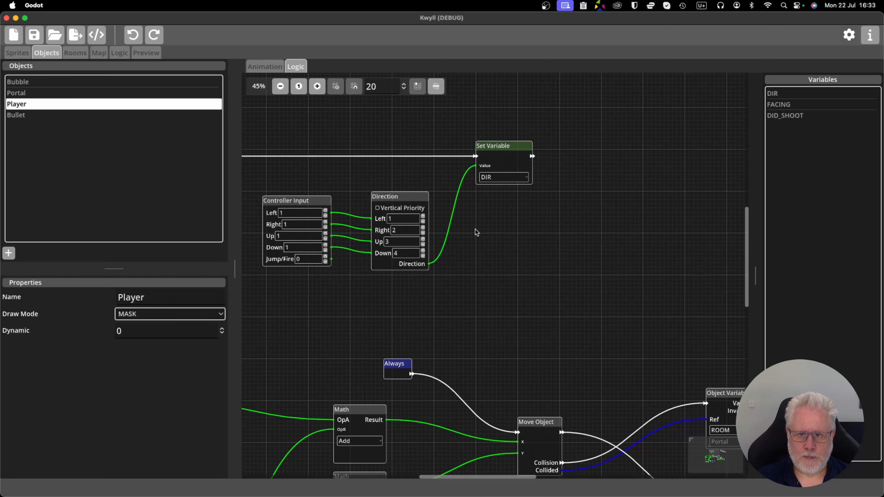
scroll(475, 230, up, 2)
drag(475, 230, 553, 228)
drag(460, 190, 453, 193)
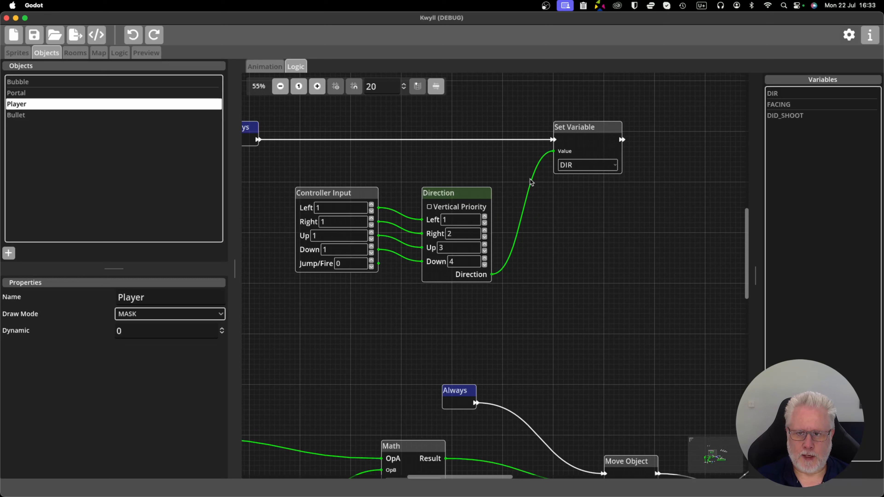
scroll(484, 230, down, 1)
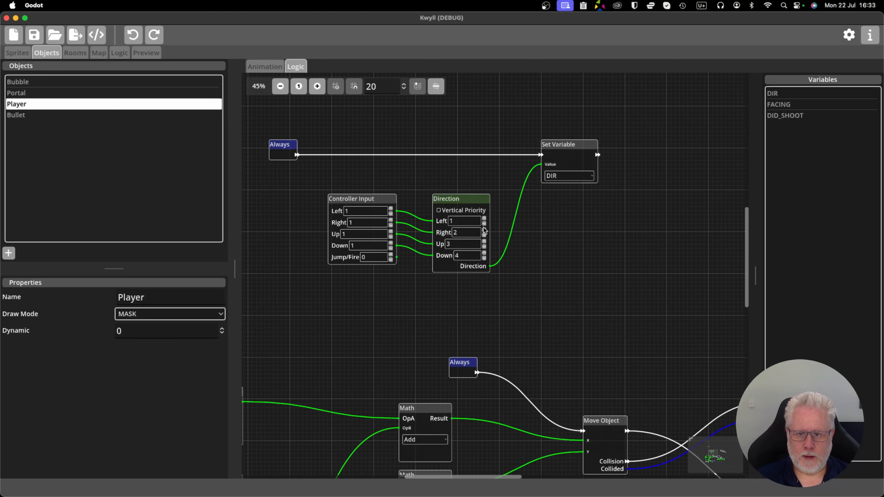
Reposition the DIR graph's Controller Input and Direction nodes slightly, switching the Direction node's Vertical Priority option on and back off.
drag(385, 200, 372, 200)
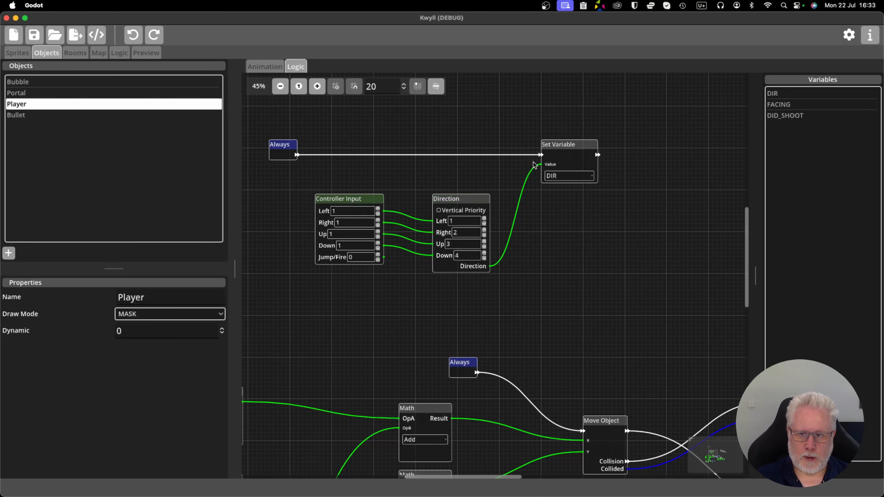
scroll(509, 229, up, 1)
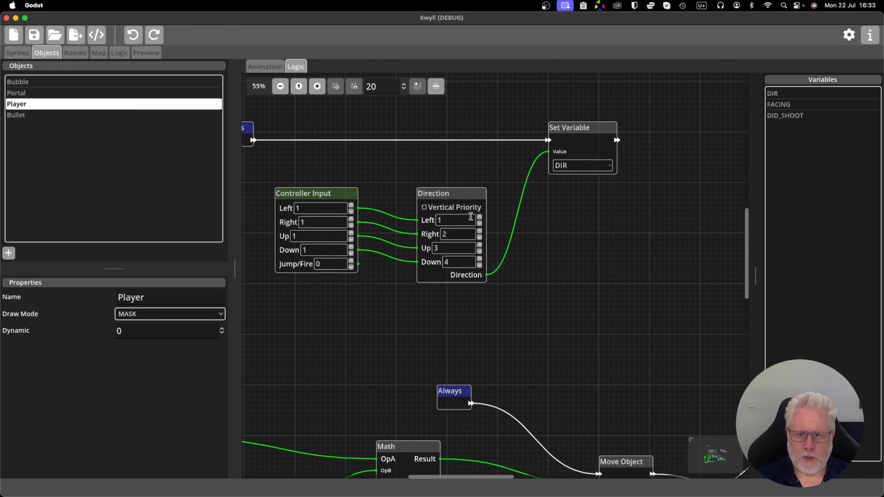
scroll(441, 210, up, 2)
click(418, 206)
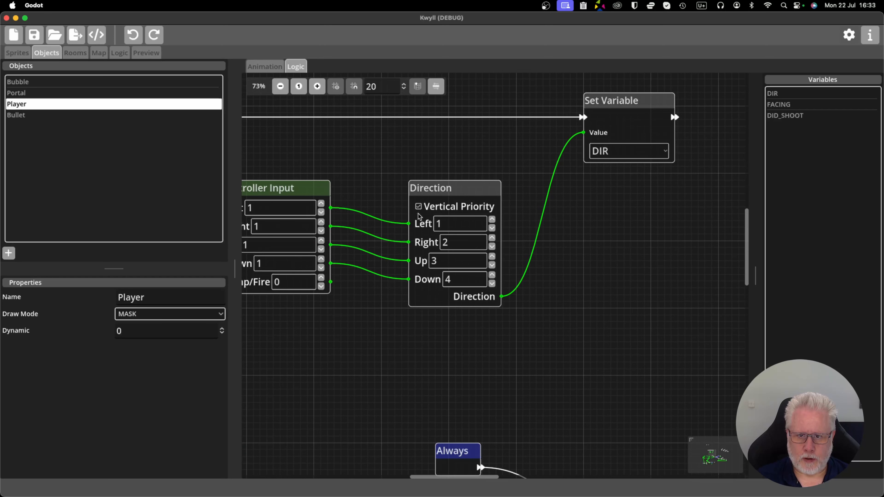
scroll(420, 212, down, 1)
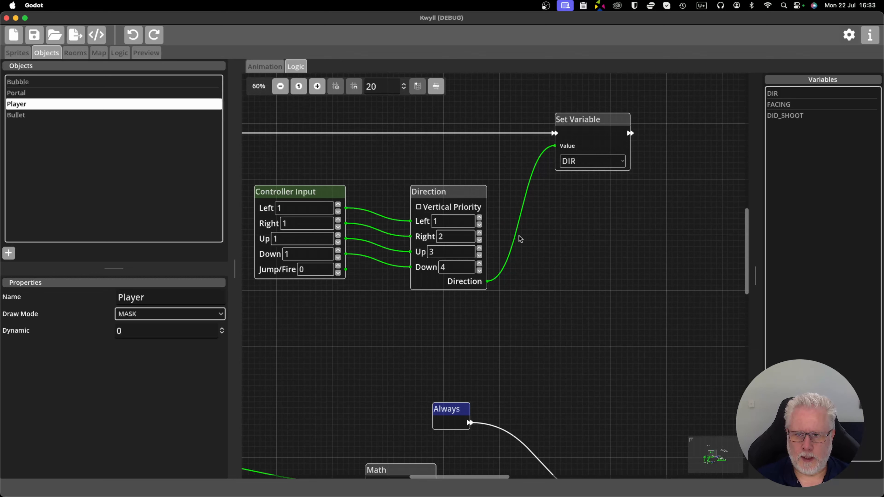
drag(456, 193, 455, 171)
drag(331, 193, 337, 176)
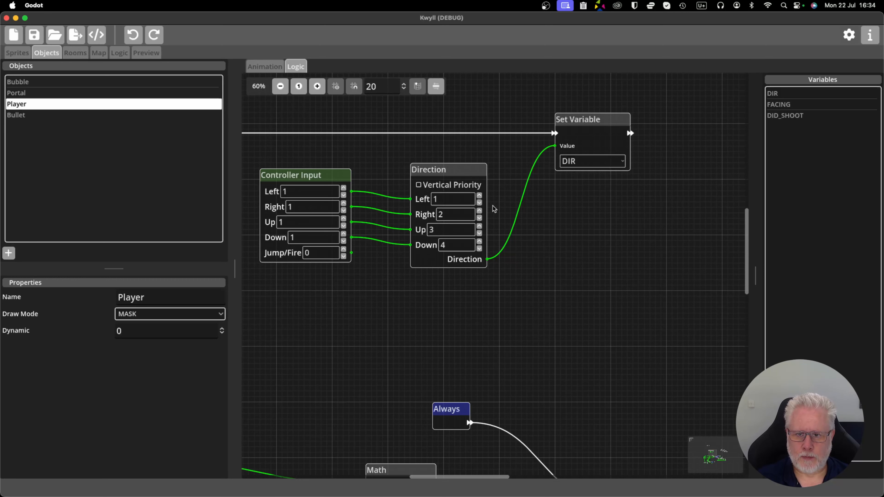
Set the Direction node's values to Left 2, Right 1, Up 4 and Down 3.
scroll(551, 215, down, 3)
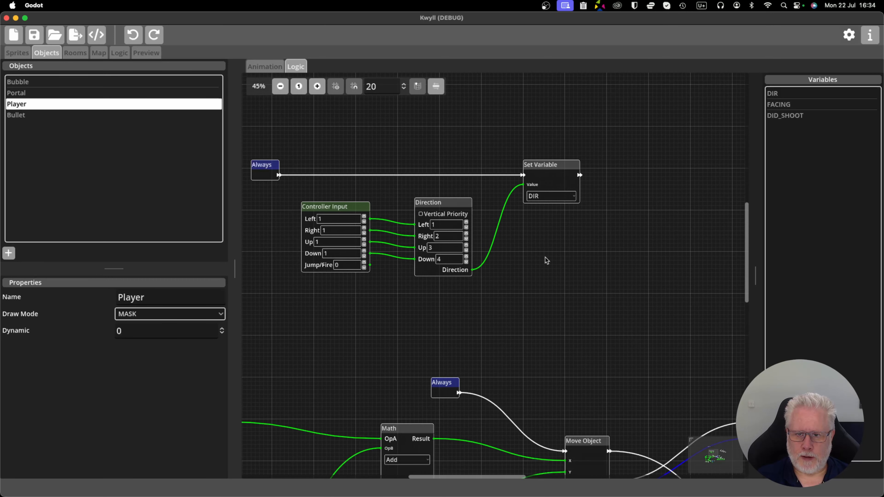
scroll(545, 258, up, 3)
scroll(527, 273, down, 3)
scroll(445, 203, down, 5)
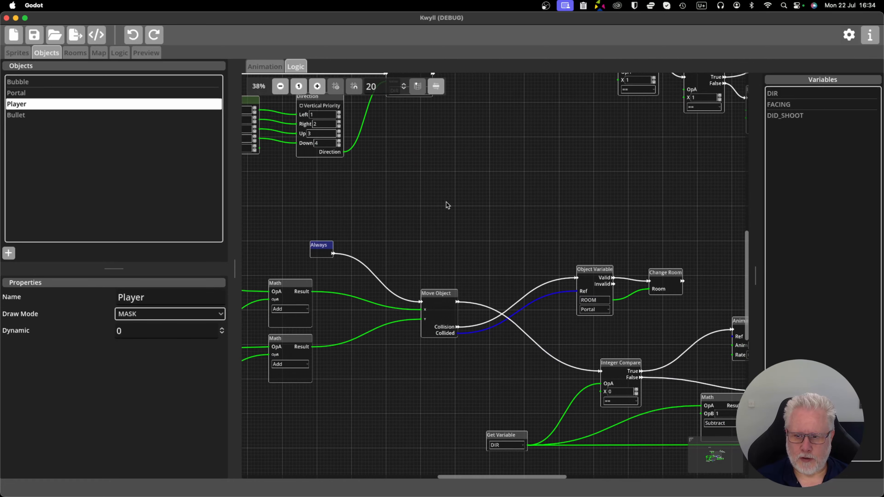
scroll(483, 258, up, 5)
scroll(518, 314, up, 3)
scroll(548, 288, left, 3)
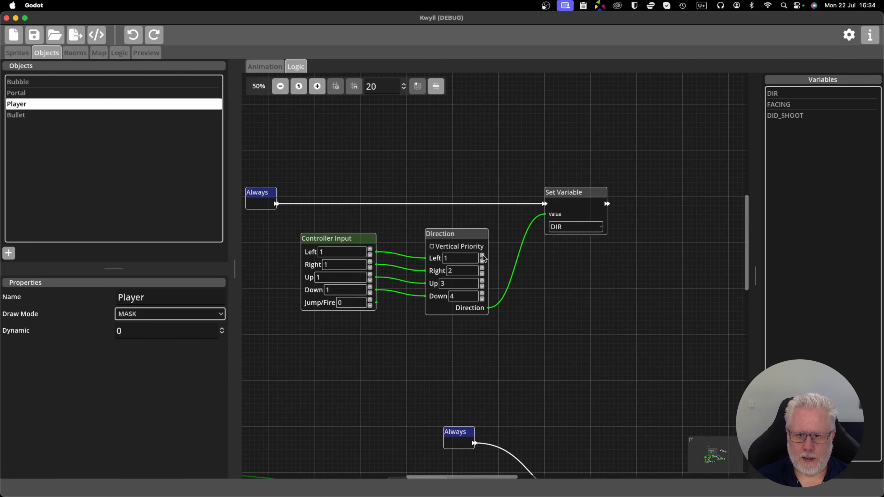
click(482, 280)
click(482, 299)
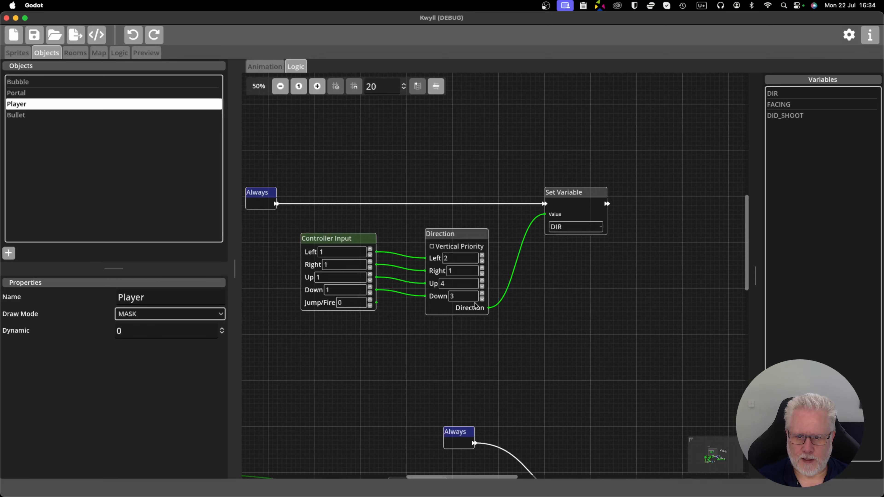
scroll(476, 304, up, 1)
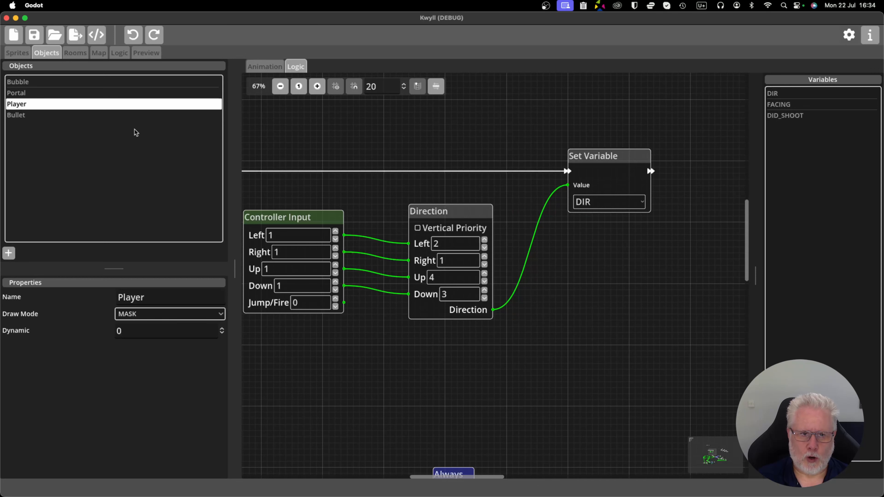
Review the Player's numbered animations to compare their order with the direction values.
click(256, 66)
scroll(321, 168, up, 5)
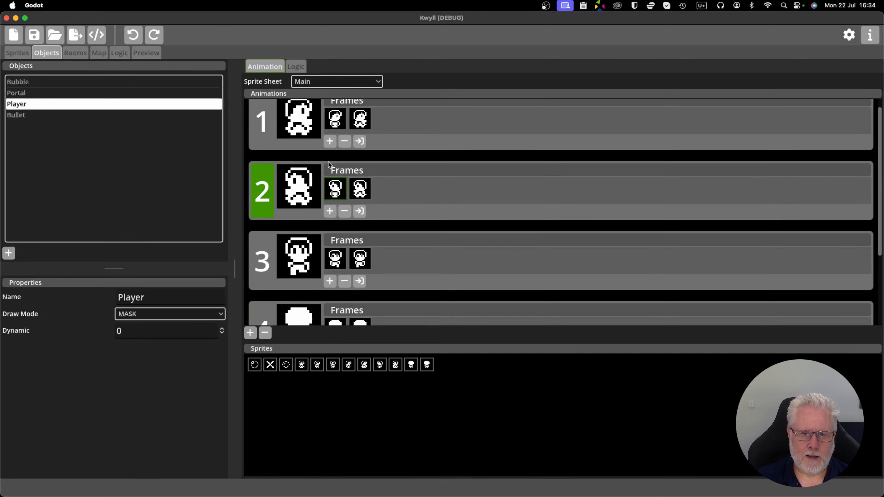
scroll(306, 223, down, 5)
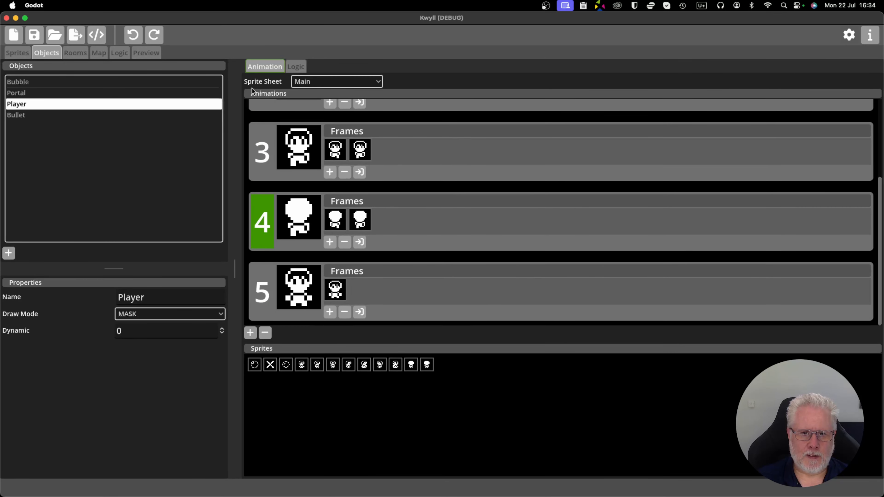
In the Player's logic, delete the detached chain of Integer Compare and DIR Set Variable nodes.
click(303, 67)
scroll(405, 217, down, 2)
drag(469, 288, 555, 279)
drag(679, 240, 492, 278)
scroll(492, 279, down, 5)
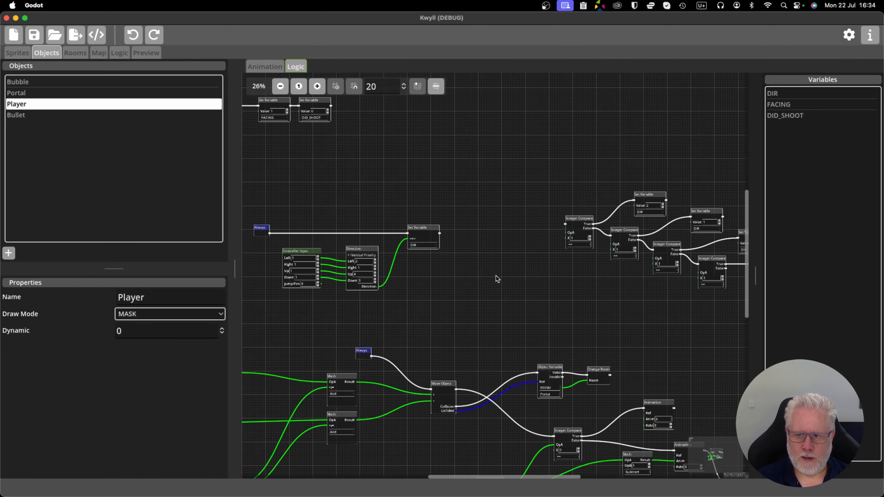
scroll(393, 265, up, 3)
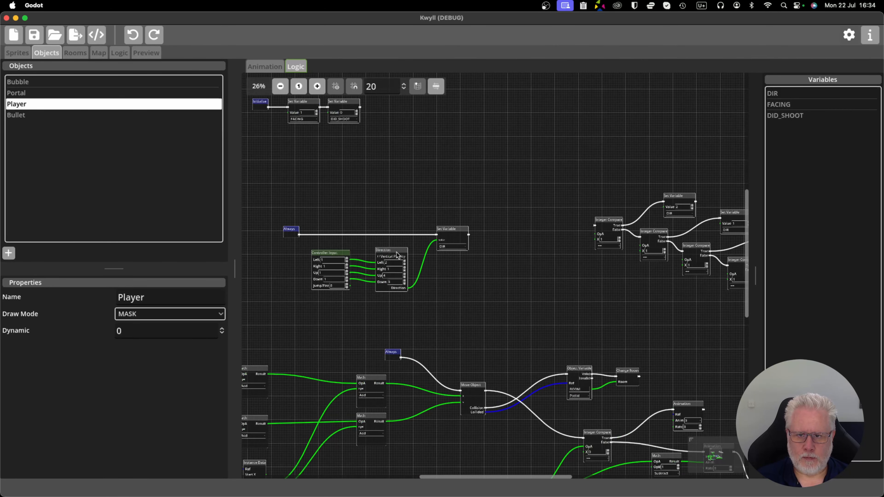
drag(463, 156, 722, 283)
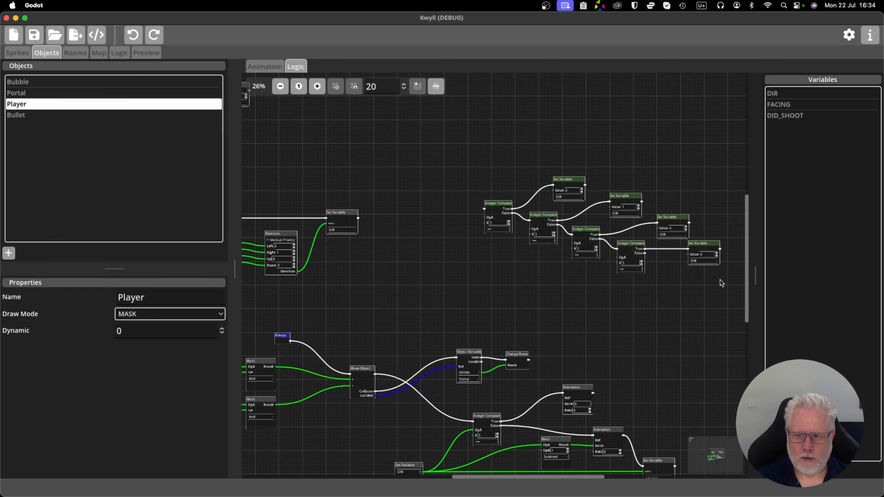
key(Delete)
Examine the simplified DIR graph from Controller Input through Direction to Set Variable, and the movement logic below it.
scroll(460, 292, left, 10)
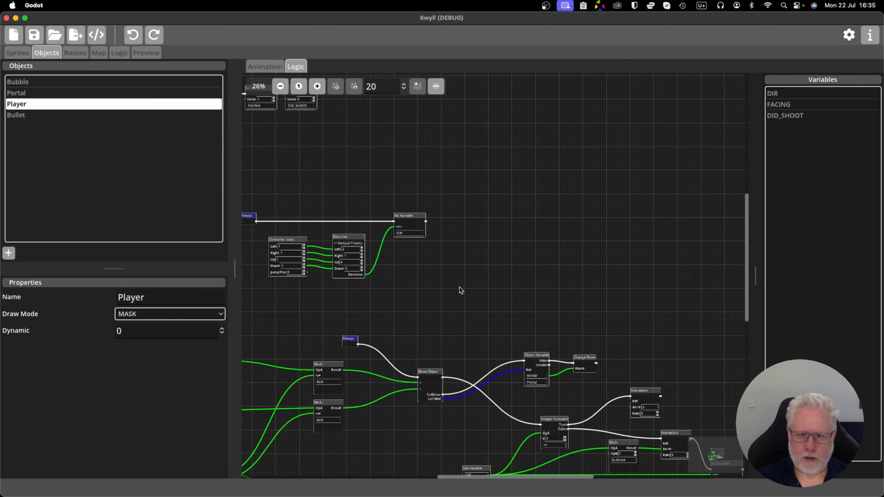
scroll(556, 275, up, 8)
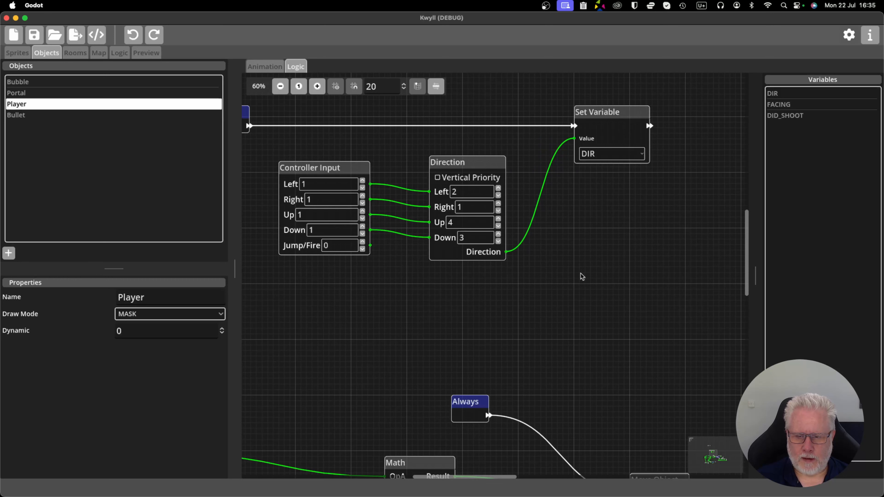
drag(552, 252, 576, 301)
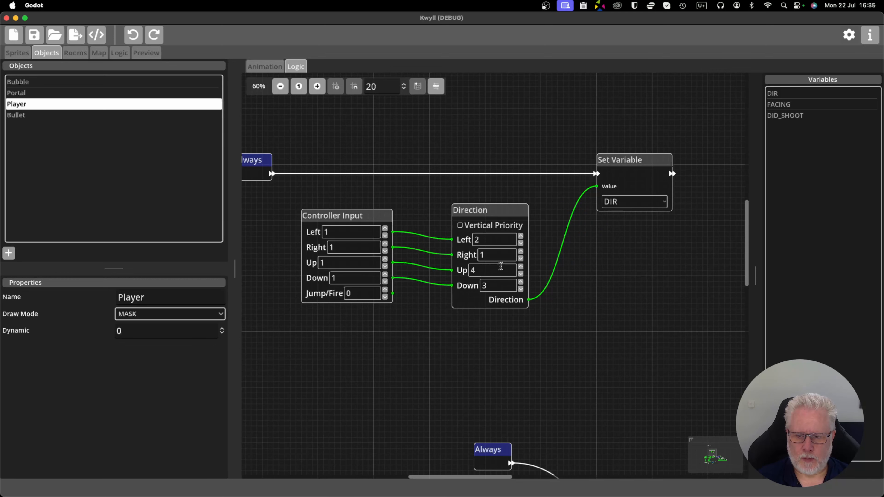
scroll(505, 271, up, 2)
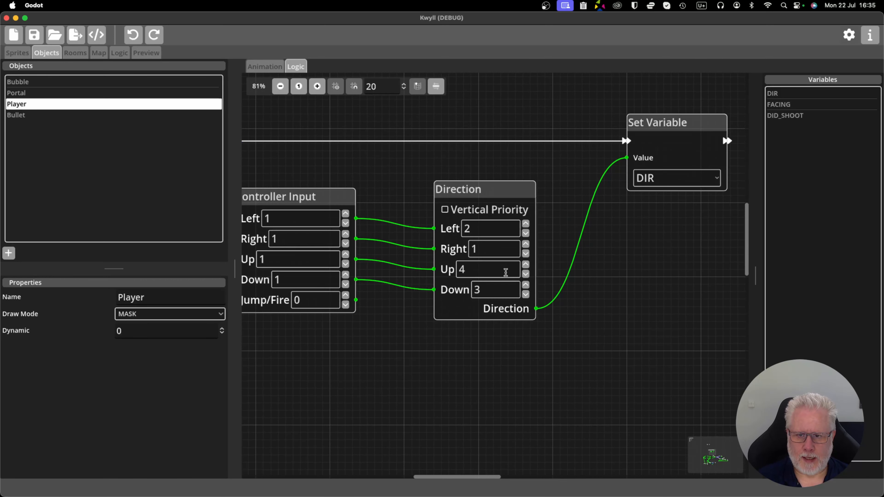
scroll(507, 272, down, 2)
drag(419, 206, 471, 221)
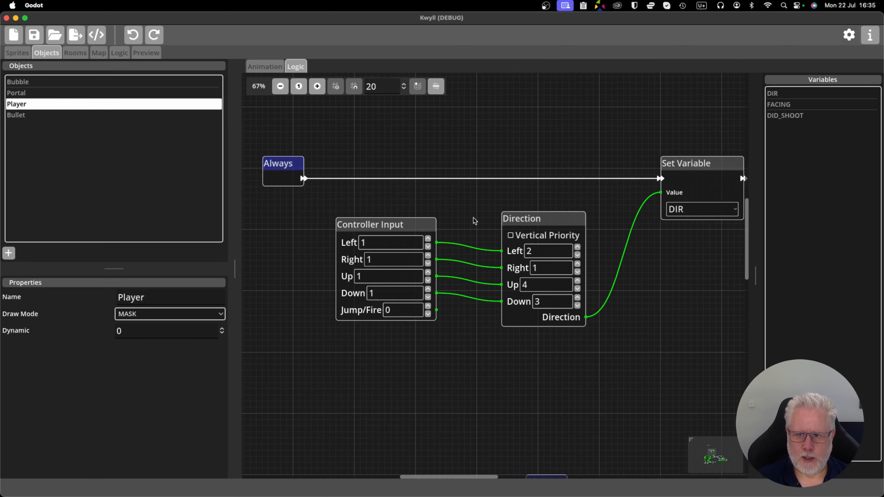
scroll(475, 221, down, 1)
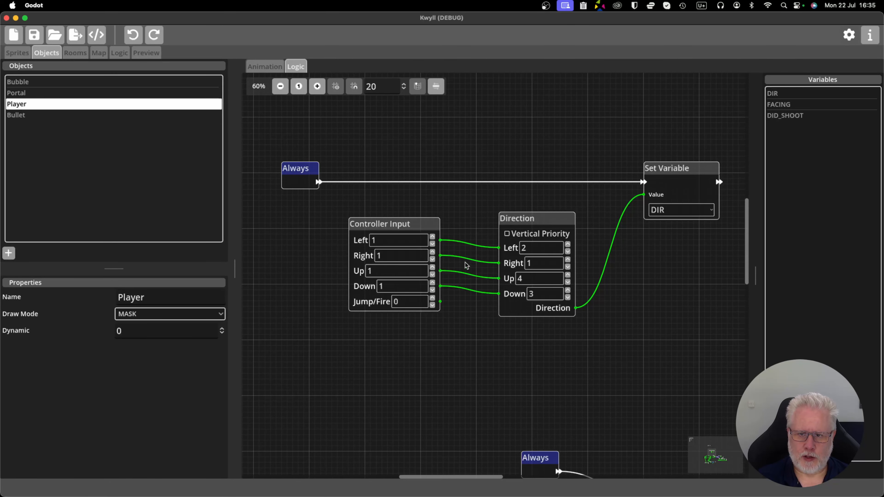
scroll(475, 353, down, 1)
drag(497, 346, 482, 330)
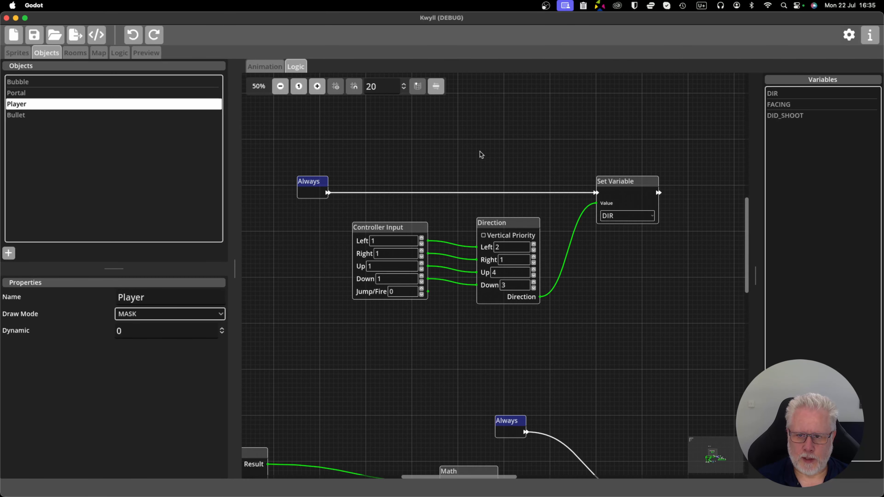
scroll(491, 321, down, 1)
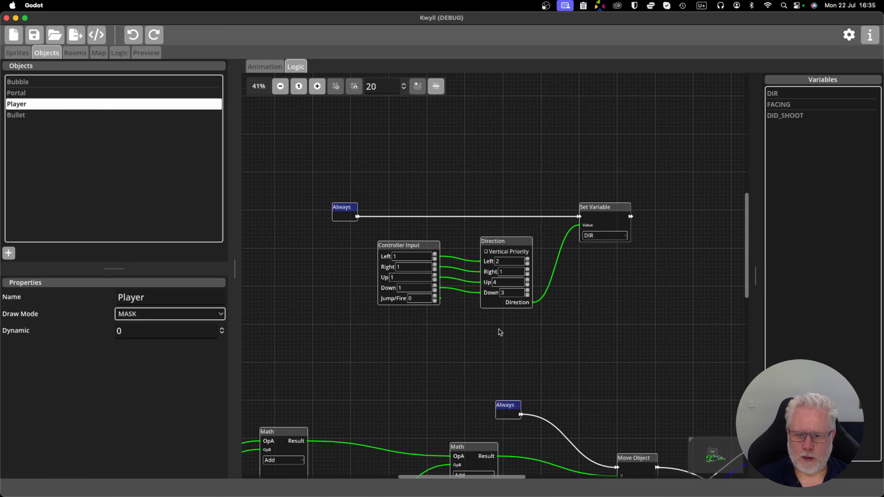
drag(564, 355, 544, 239)
drag(422, 256, 485, 306)
scroll(541, 215, up, 1)
scroll(491, 302, up, 1)
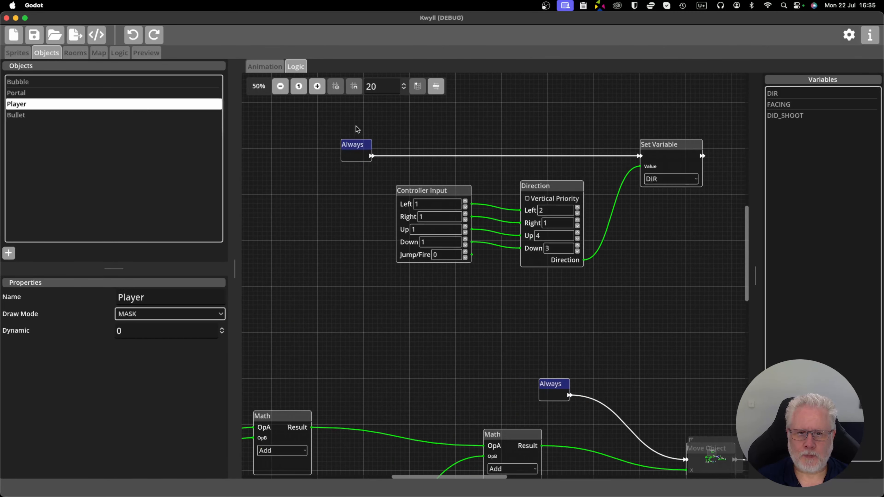
Run the game preview, walk the Player around the house in all four directions to test movement and facing, and stop the preview.
click(148, 55)
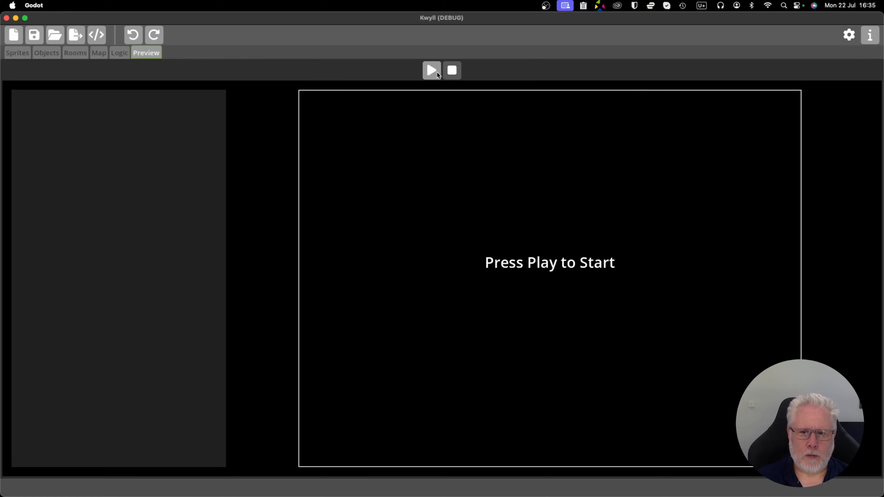
click(435, 71)
key(Up)
key(Right)
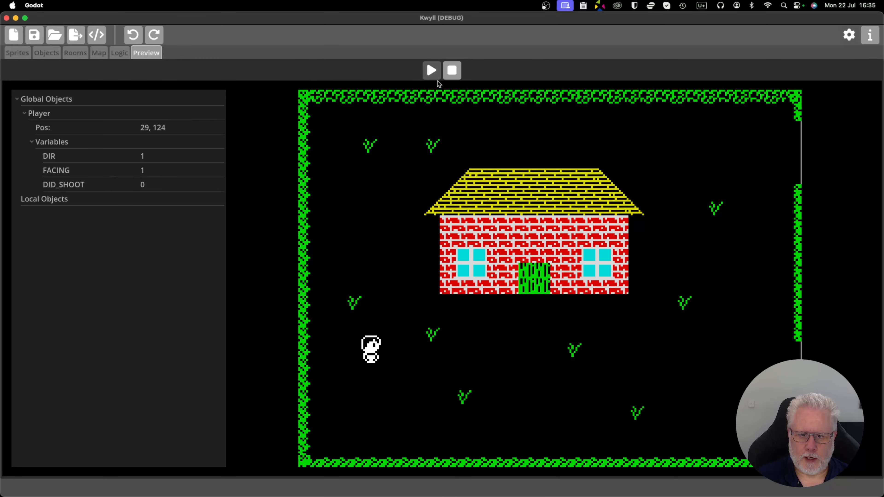
key(Left)
key(Up)
key(Down)
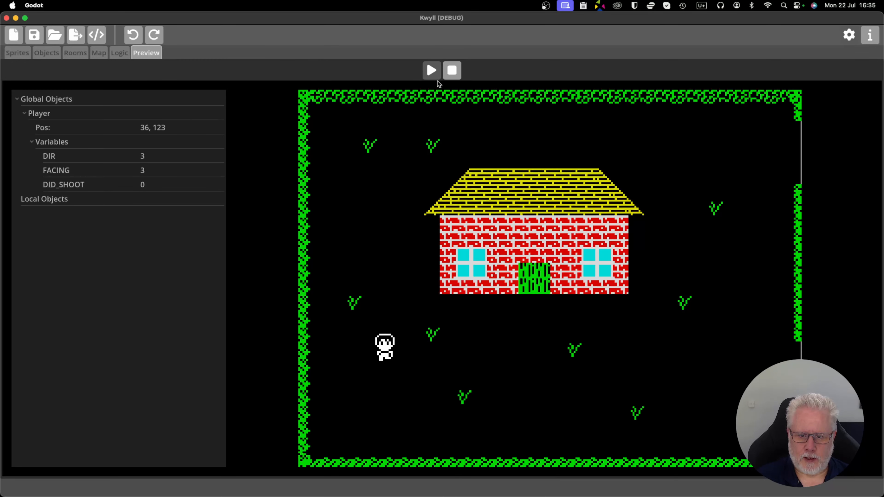
key(Up)
key(Down)
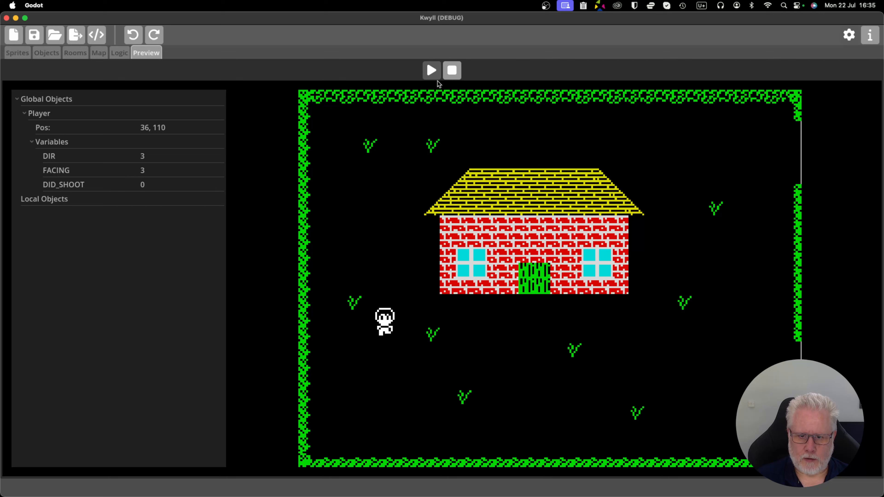
key(Up)
key(Right)
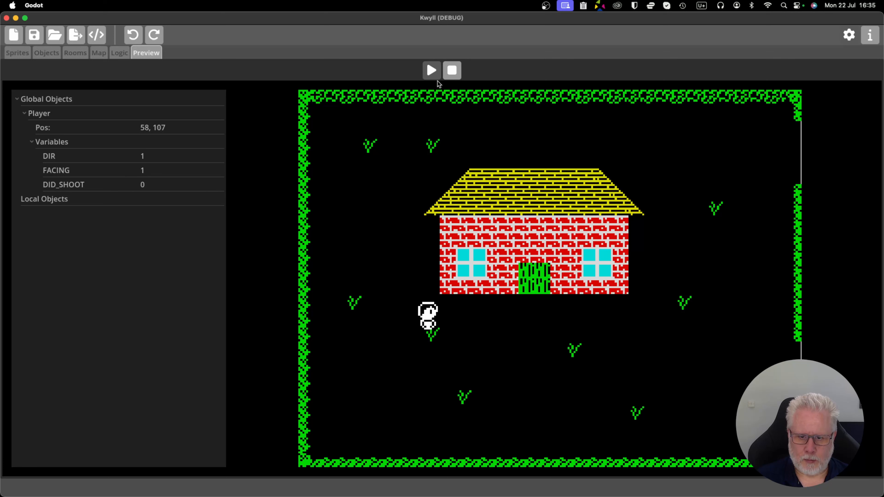
key(Down)
key(Right)
key(Down)
key(Left)
key(Down)
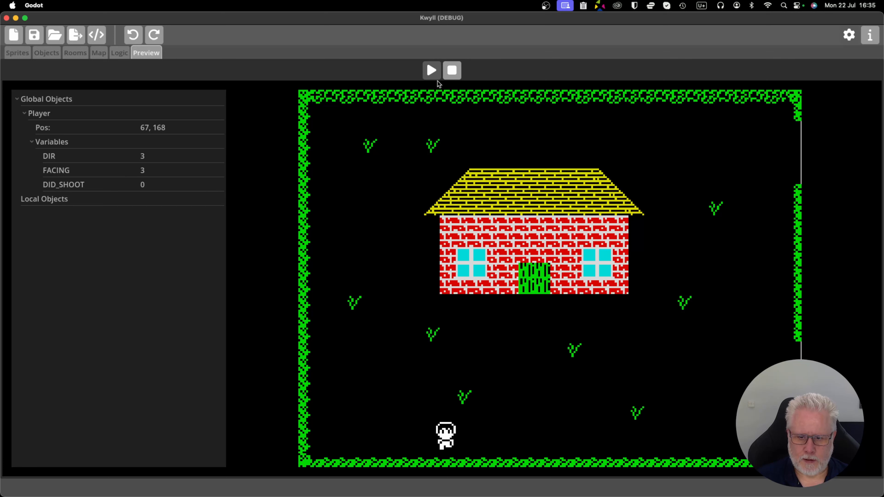
key(Up)
key(Left)
key(Up)
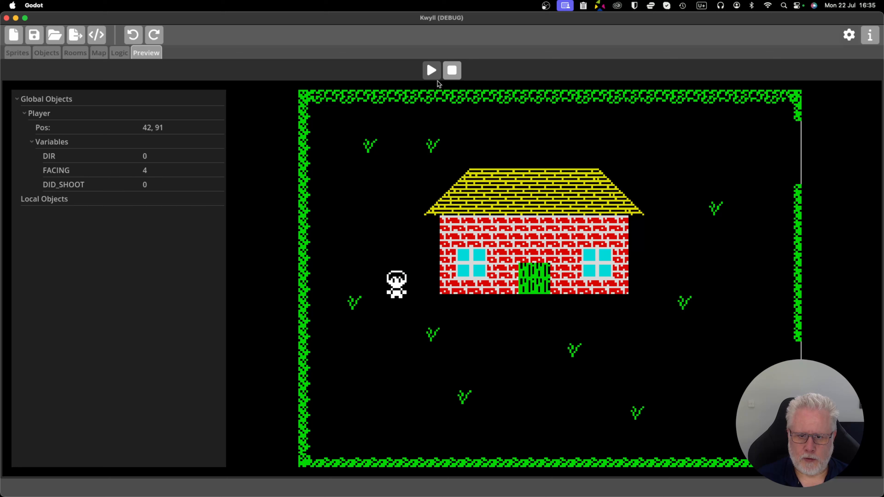
key(Down)
key(Up)
key(Down)
key(Right)
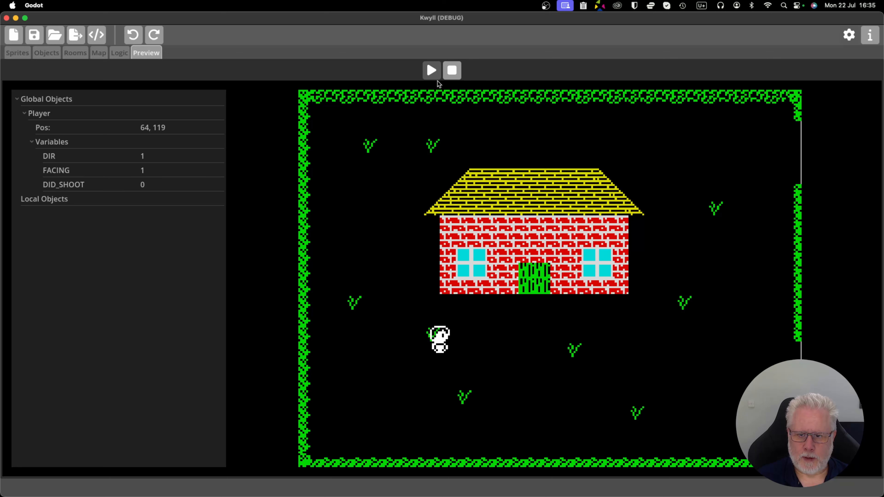
key(Up)
key(Right)
key(Right)
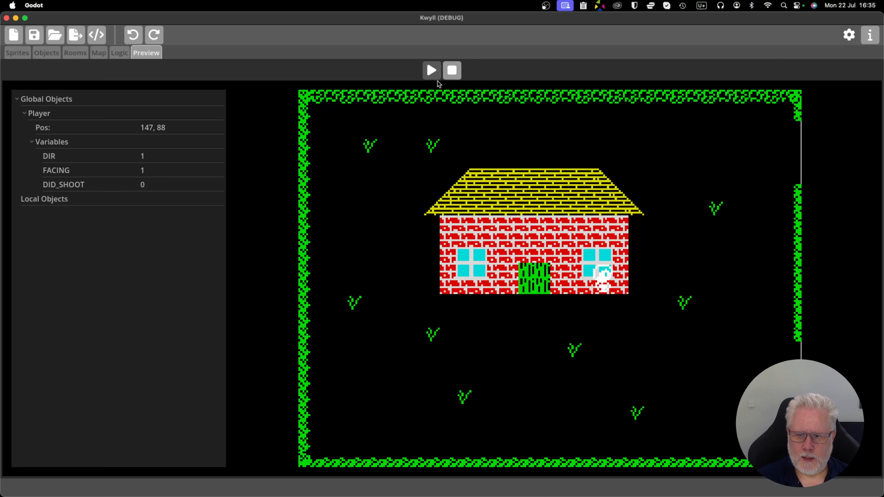
key(Down)
key(Left)
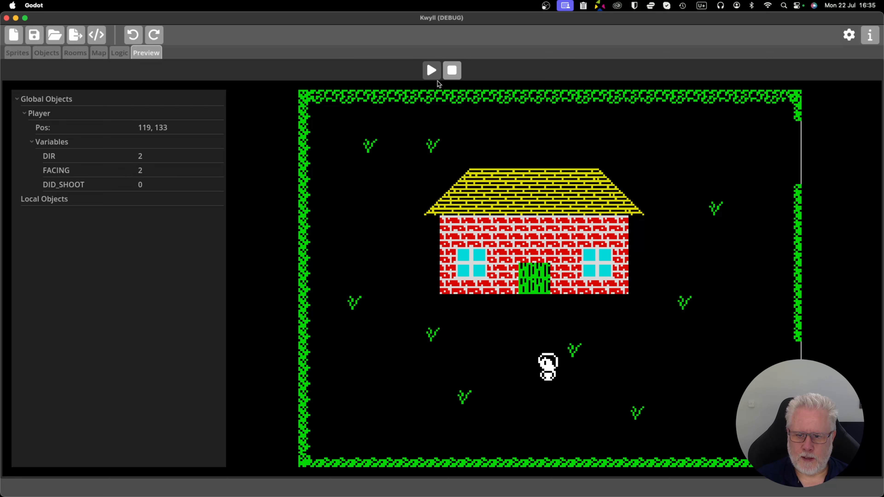
key(Up)
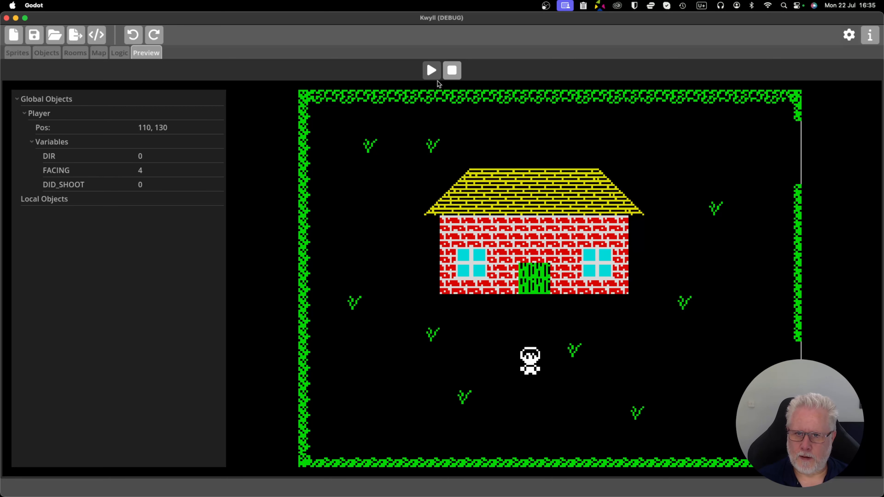
click(452, 71)
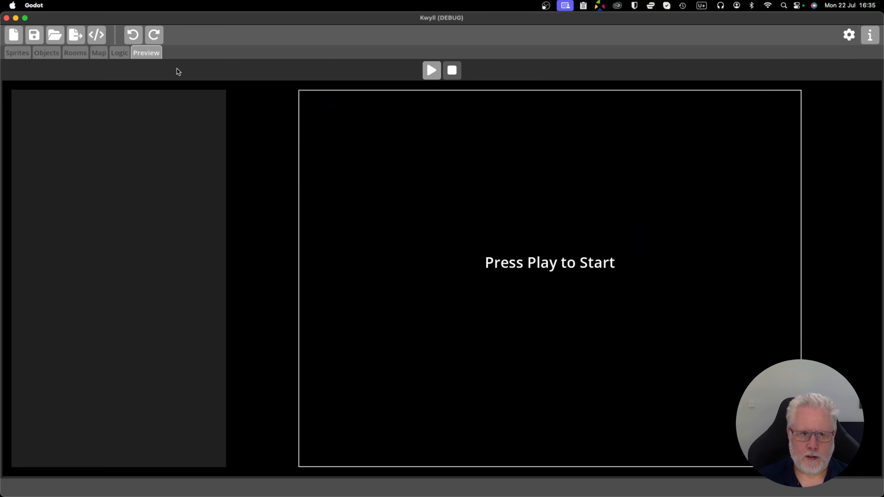
Open the sprite editor and try out the mask and move tools, returning to the paint tool.
click(18, 53)
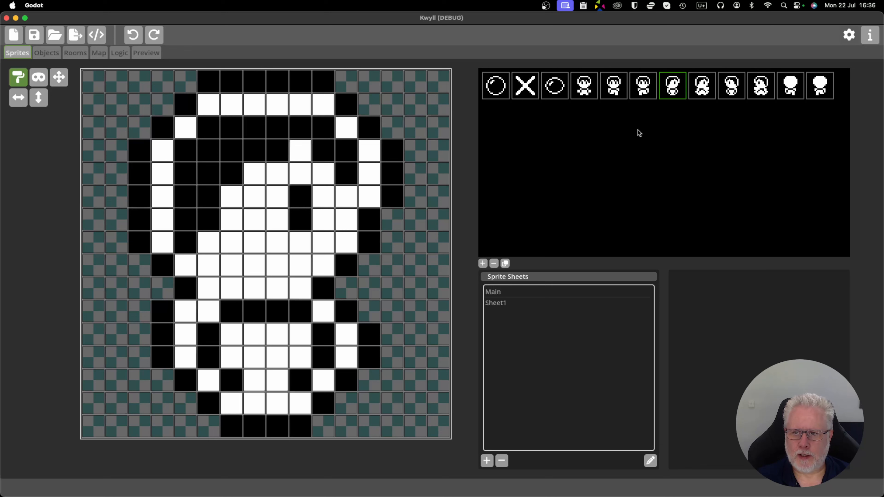
click(36, 78)
click(60, 80)
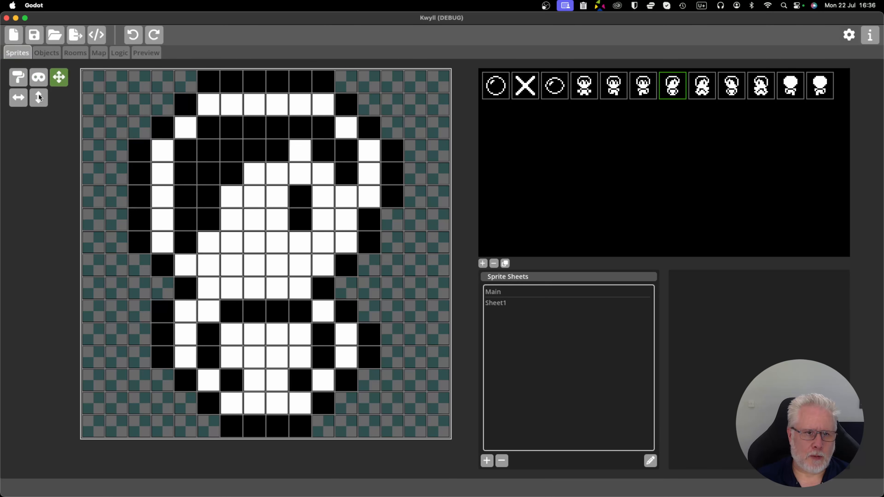
click(17, 78)
click(39, 80)
click(60, 85)
click(24, 82)
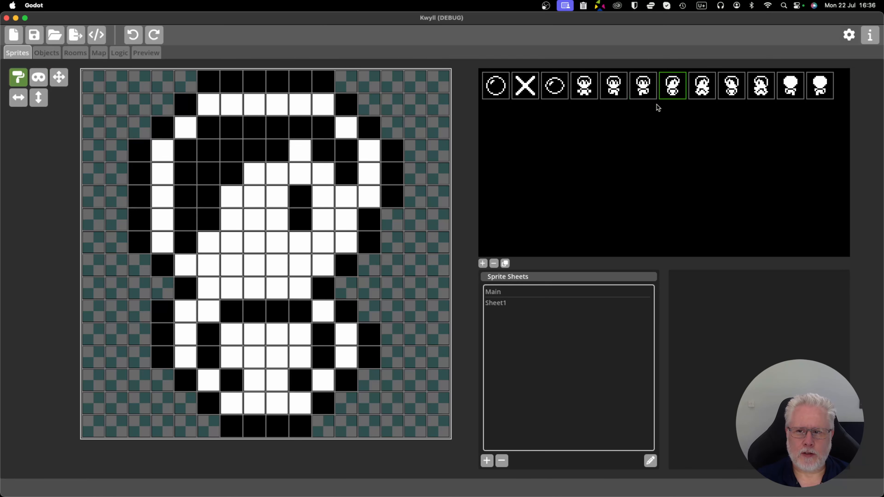
Flip the side-facing character sprite horizontally a few times, returning it to its original orientation.
click(19, 101)
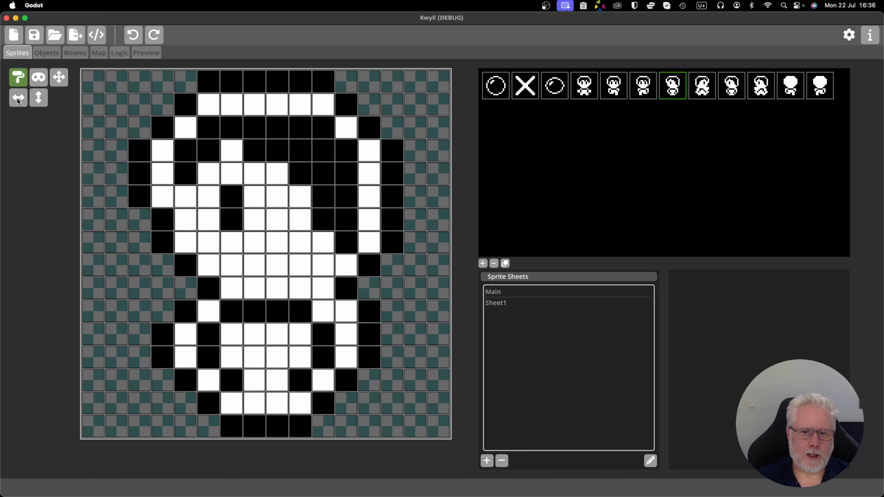
click(18, 100)
click(18, 100)
click(19, 100)
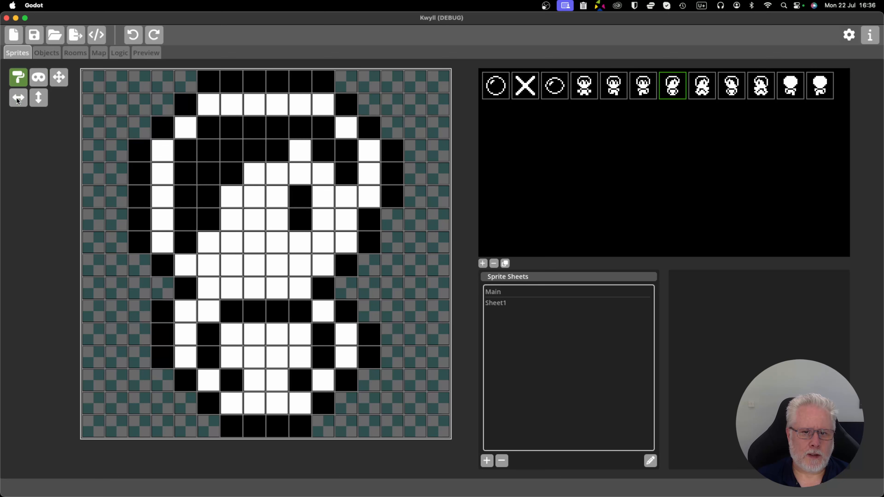
Flip the same character sprite vertically several times, ending with it upright again.
click(40, 99)
click(40, 97)
click(40, 96)
click(40, 96)
click(40, 97)
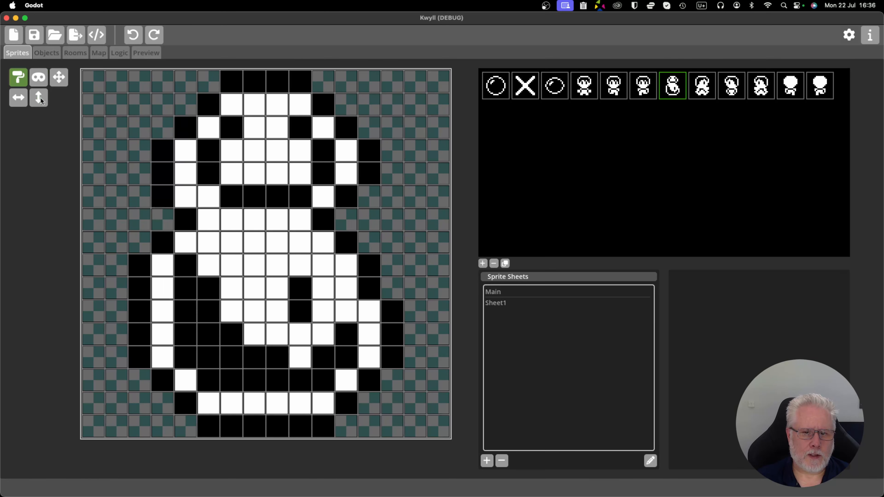
click(40, 97)
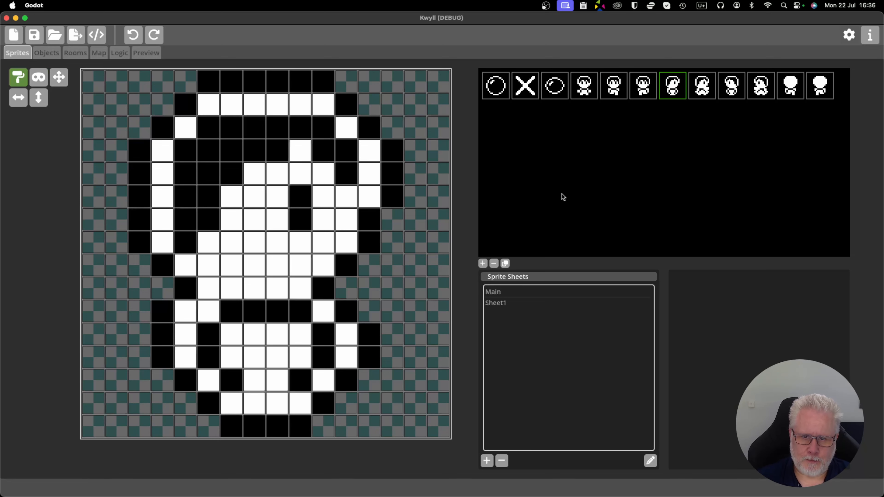
Open StartRoom in the room editor and view the gaps in its right-hand wall.
click(147, 53)
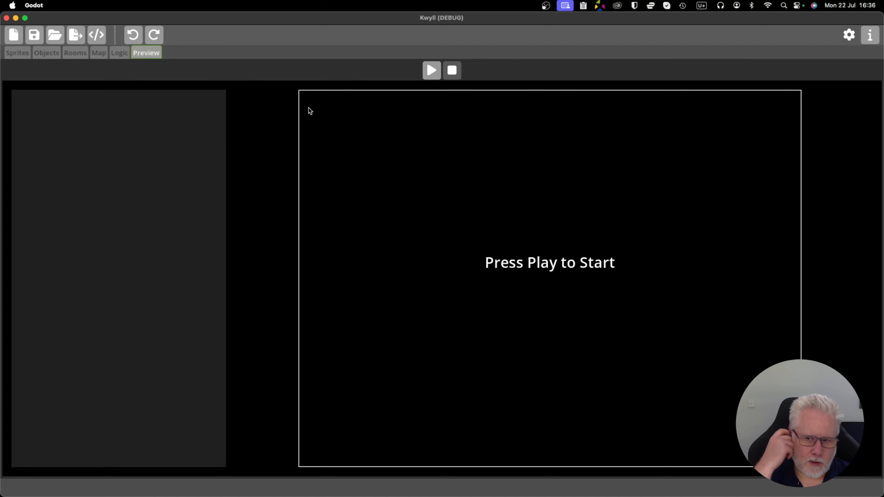
click(72, 56)
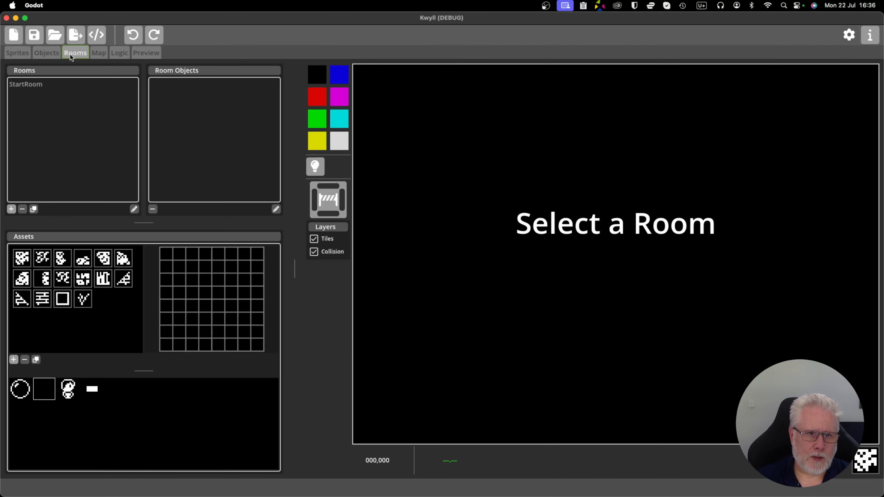
click(44, 85)
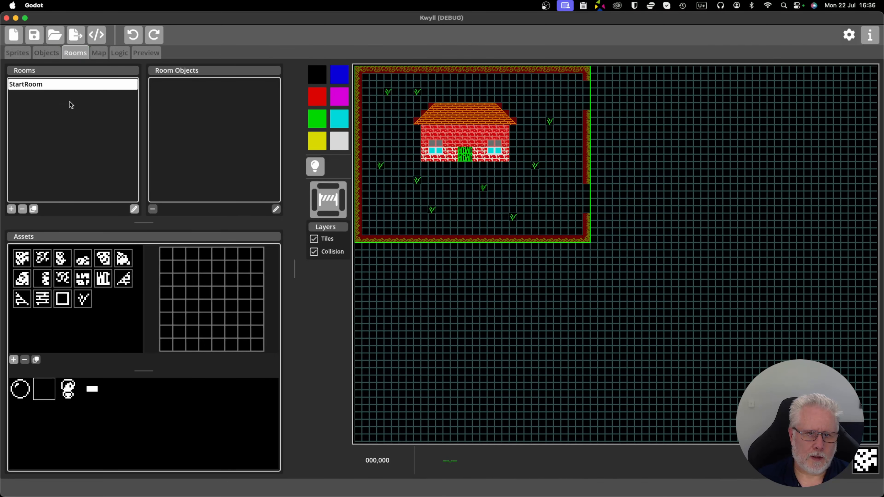
drag(424, 197, 514, 305)
scroll(498, 277, up, 6)
scroll(499, 277, down, 4)
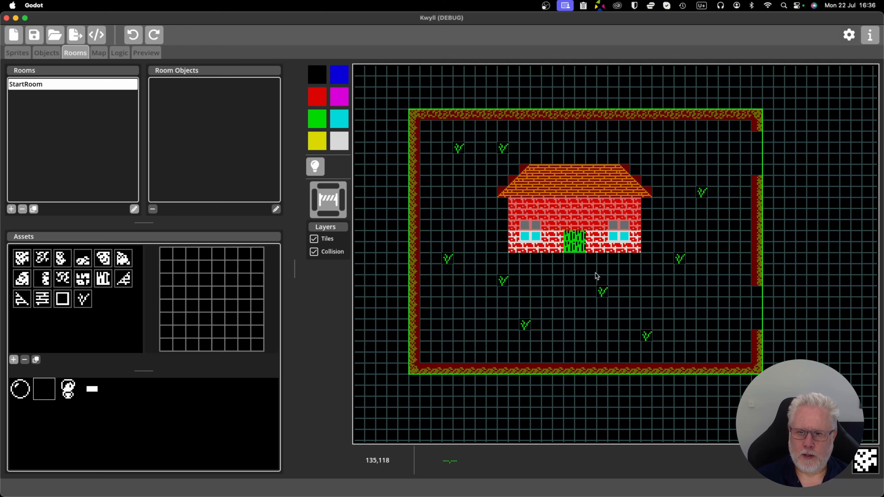
drag(654, 279, 634, 274)
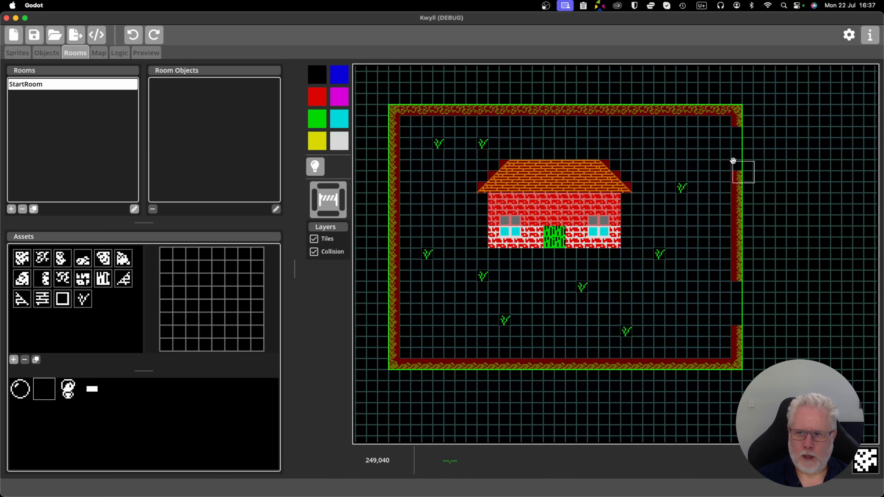
Place a Portal object just outside the upper gap in StartRoom's right-hand wall, at X 264, Y 24, and view its properties.
click(770, 141)
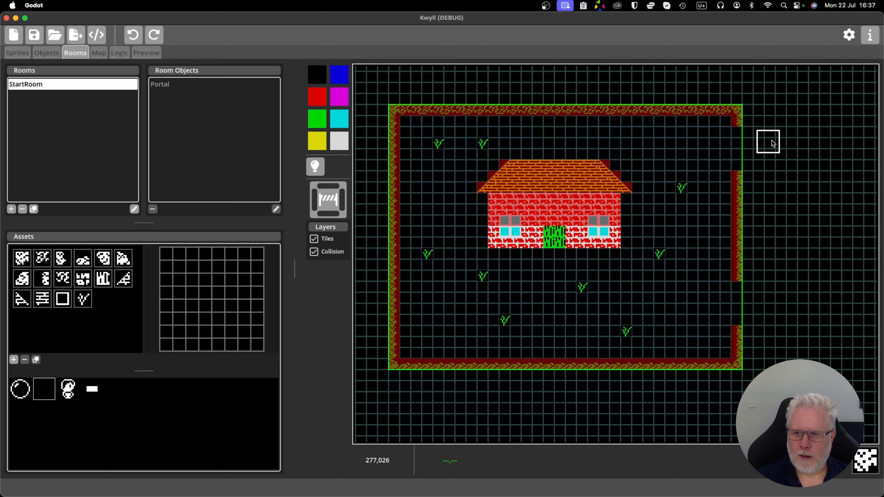
drag(772, 143, 770, 150)
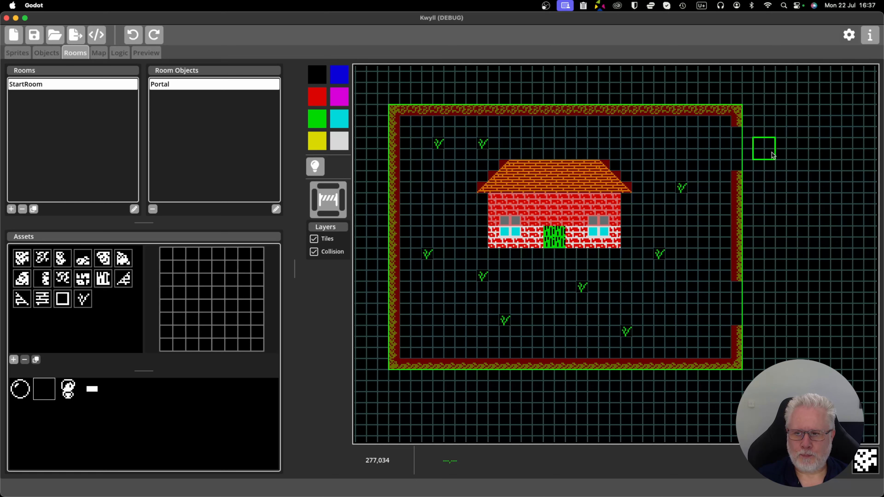
double_click(189, 86)
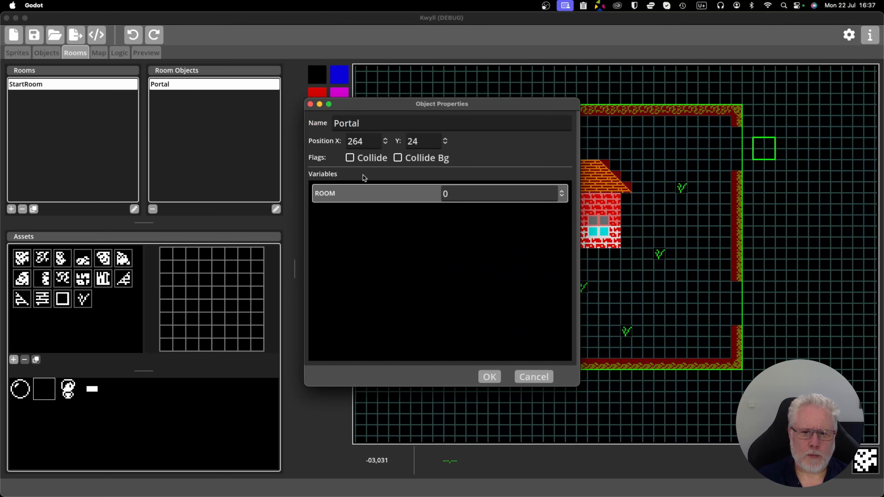
click(534, 377)
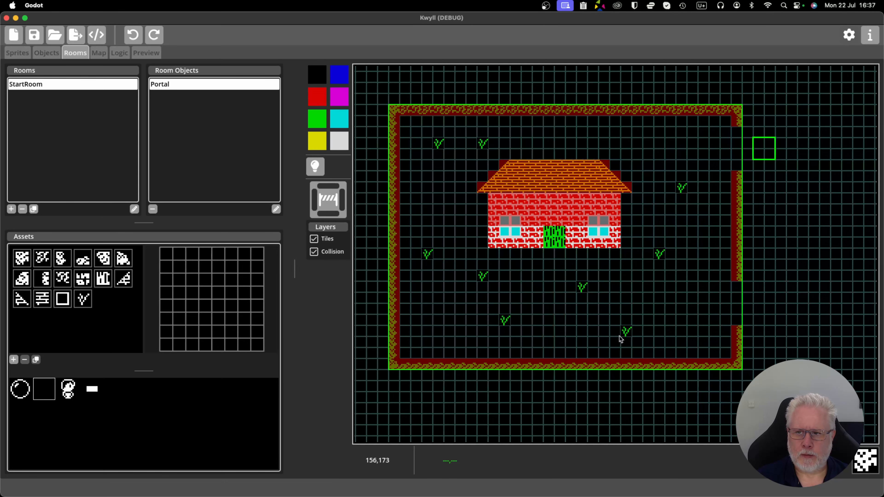
Delete the Portal object from StartRoom and look over the house and its door.
click(153, 209)
click(466, 284)
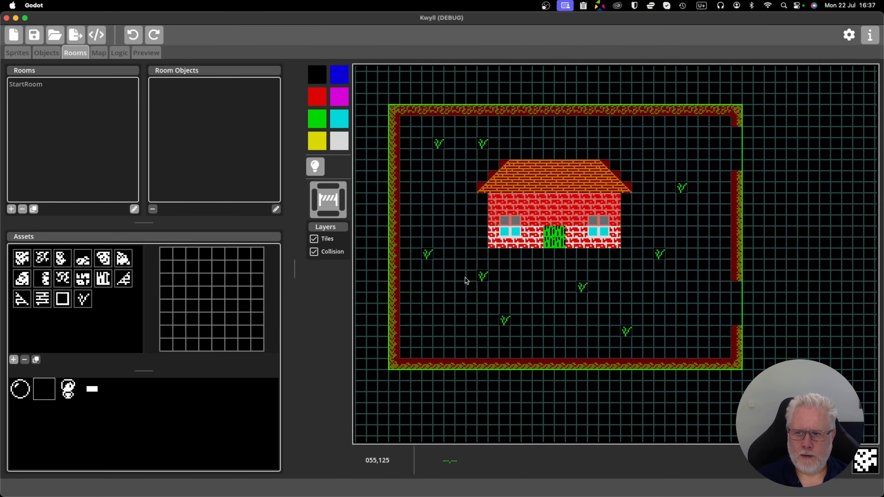
drag(530, 252, 563, 268)
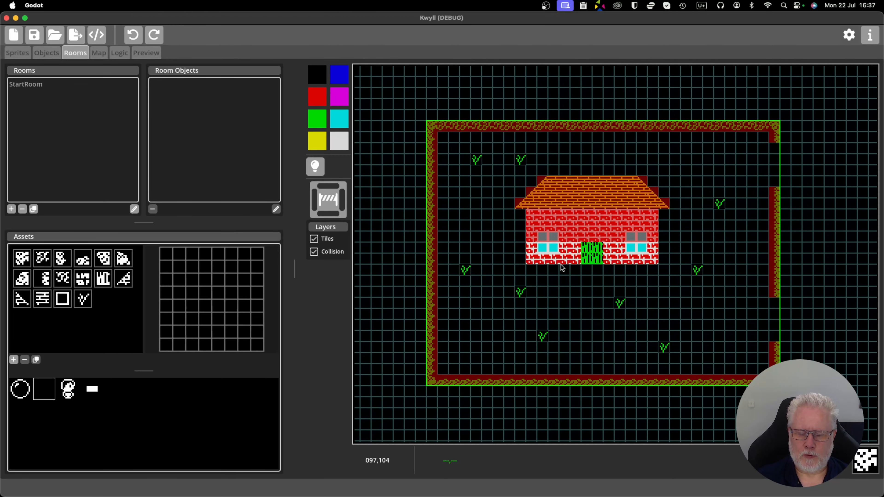
scroll(602, 261, up, 3)
scroll(600, 263, down, 3)
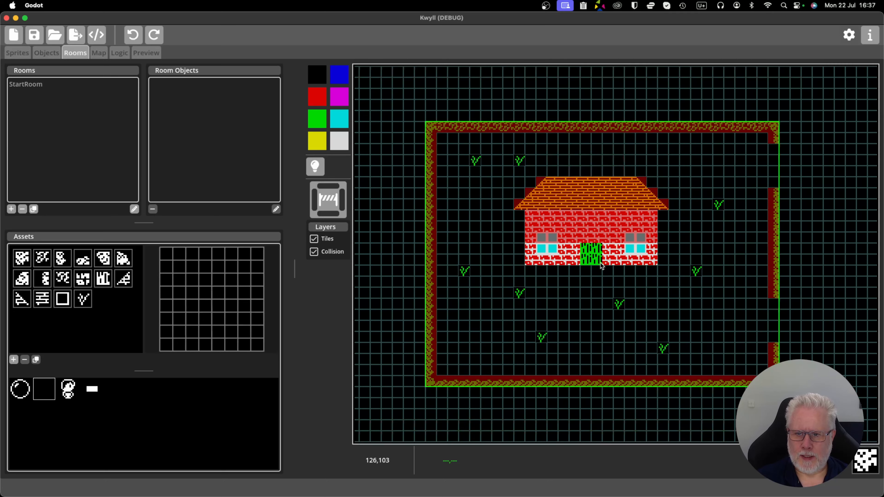
scroll(604, 265, up, 2)
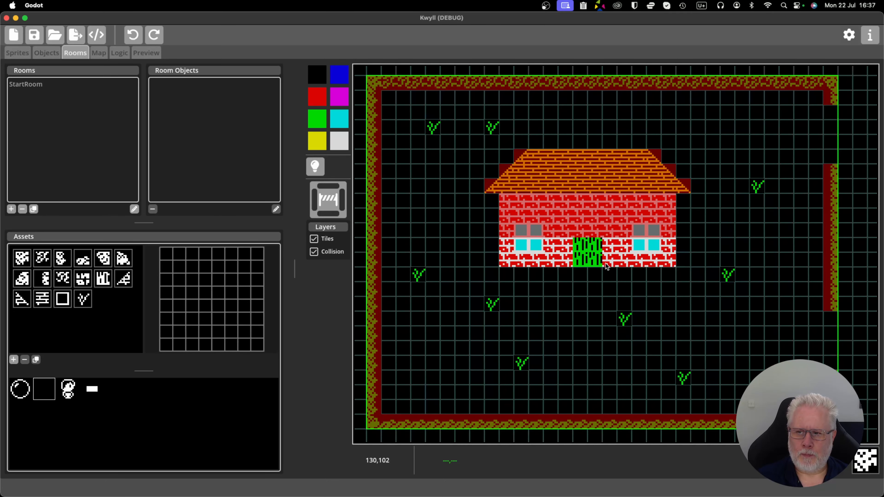
scroll(608, 265, down, 2)
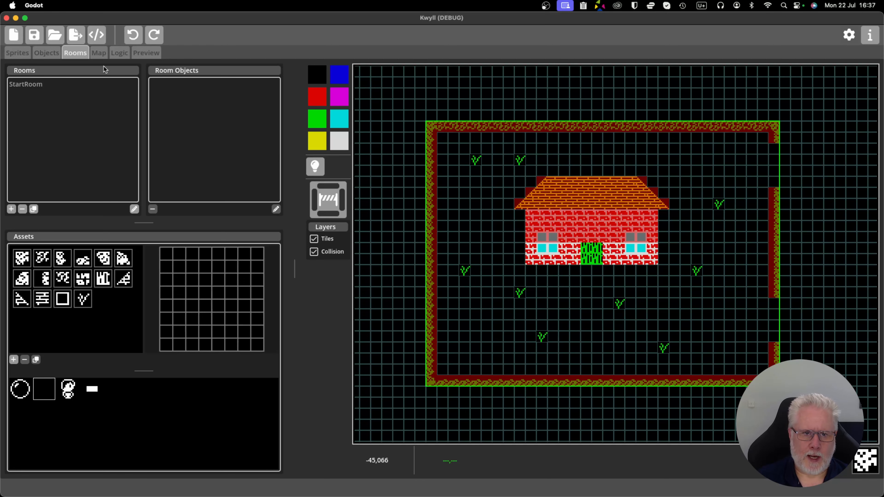
Open the game map and examine StartRoom, its wall gaps and the Player's placement.
click(95, 53)
drag(361, 170, 495, 325)
scroll(430, 255, up, 2)
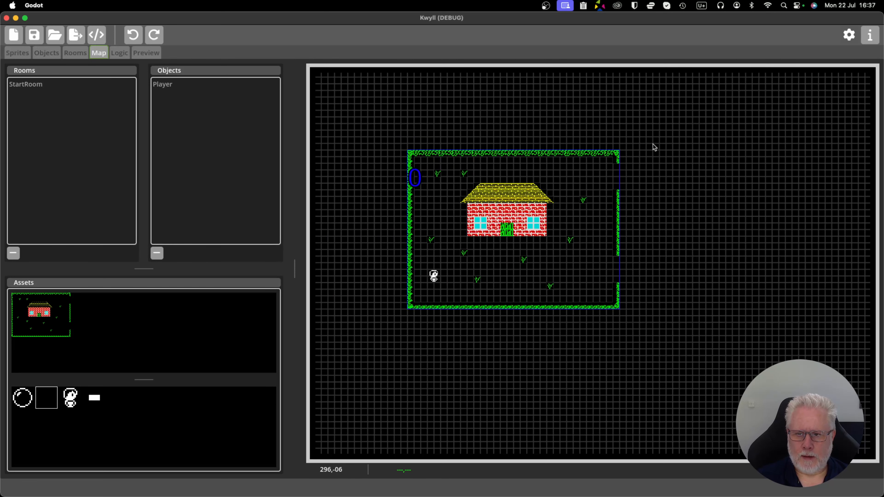
drag(694, 194, 669, 203)
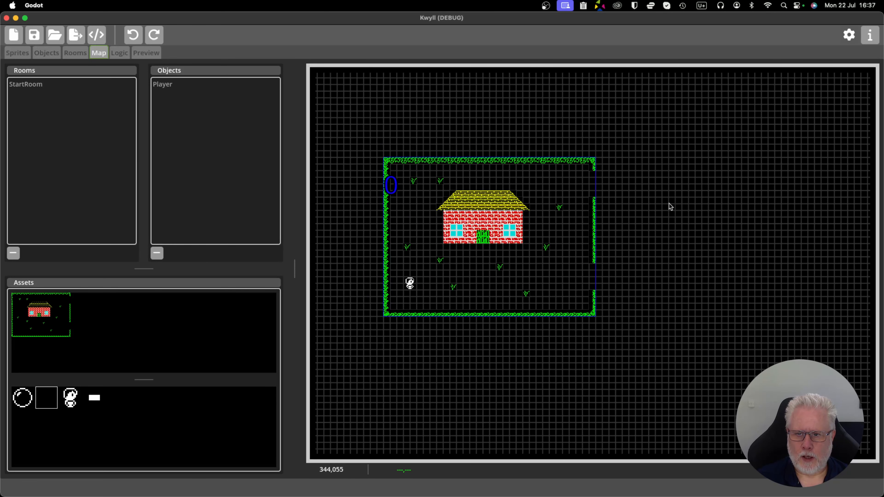
scroll(669, 204, down, 1)
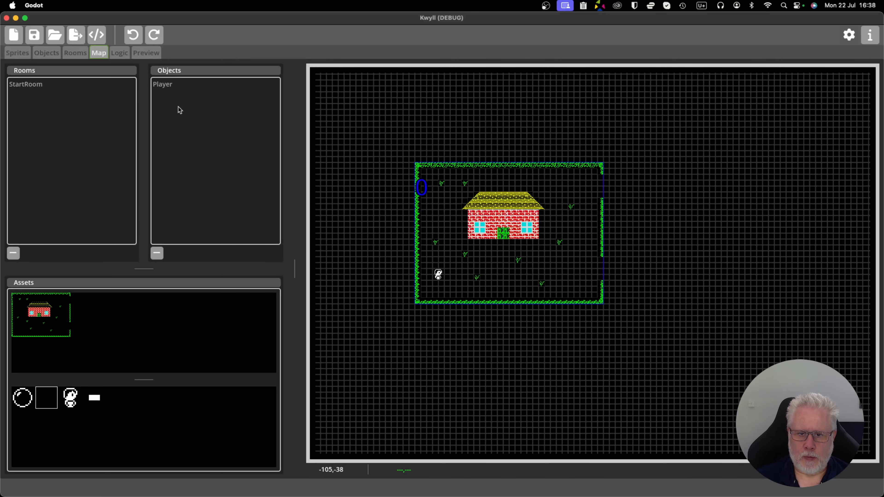
scroll(476, 224, up, 5)
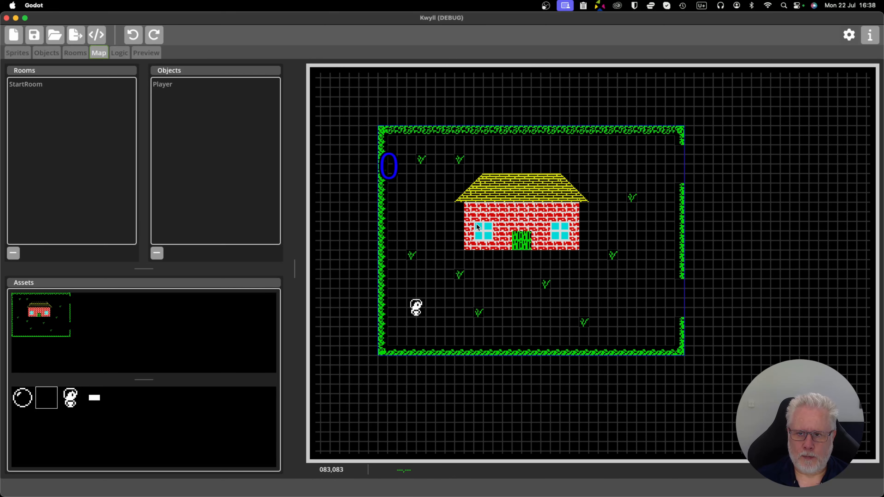
drag(476, 222, 500, 250)
scroll(500, 250, up, 1)
scroll(500, 249, down, 2)
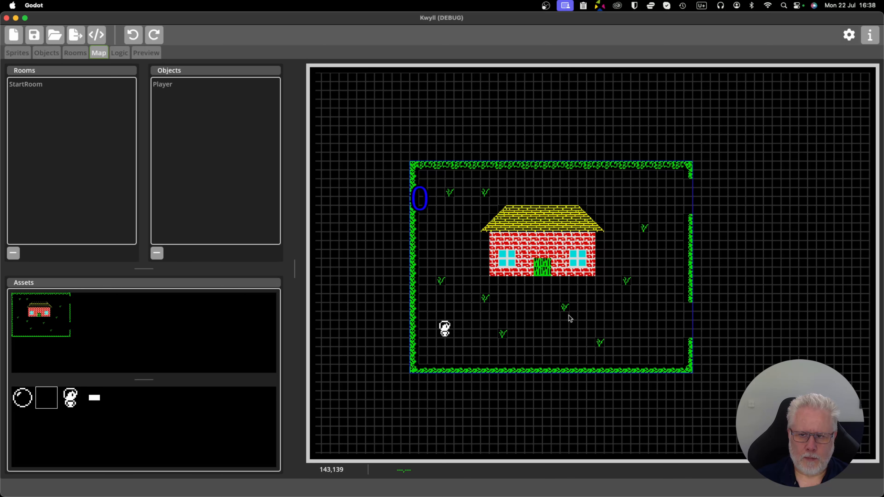
scroll(549, 306, down, 1)
scroll(549, 306, up, 2)
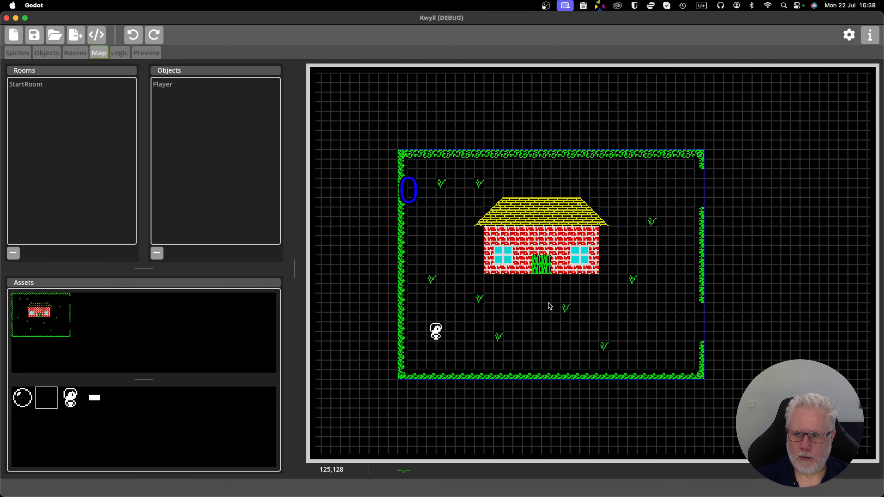
scroll(549, 307, up, 1)
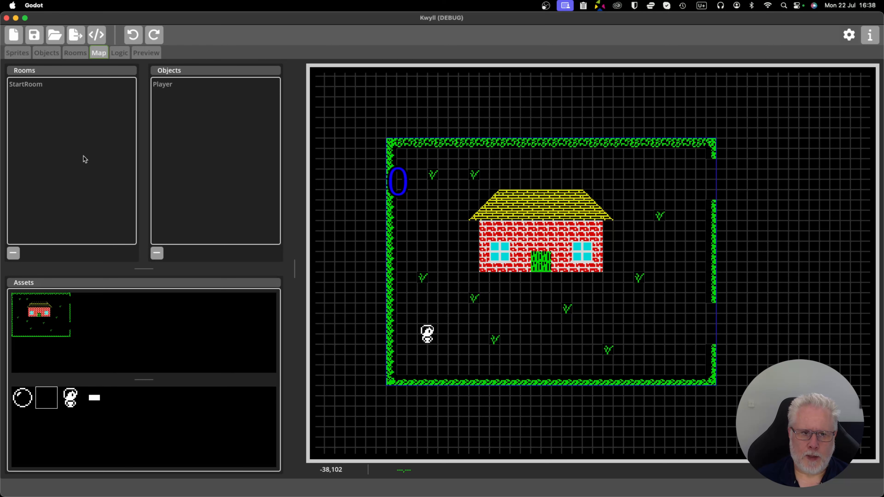
Duplicate StartRoom in the room editor.
click(71, 53)
click(25, 85)
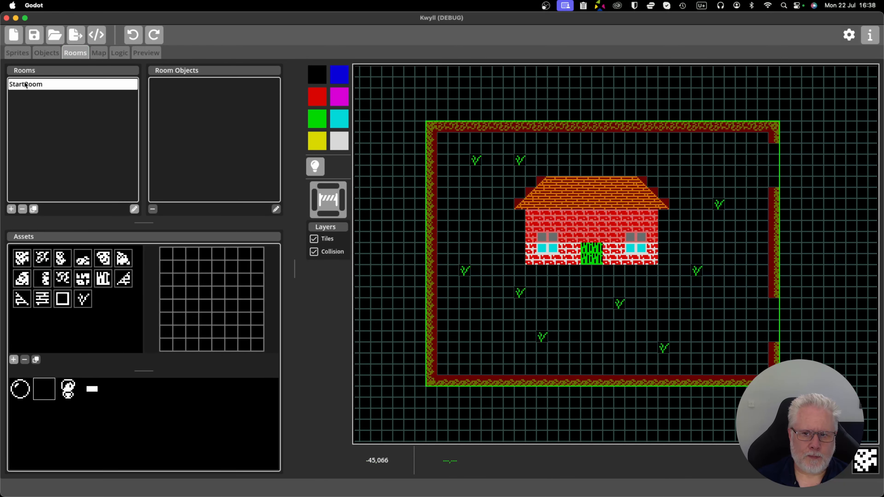
scroll(513, 278, down, 1)
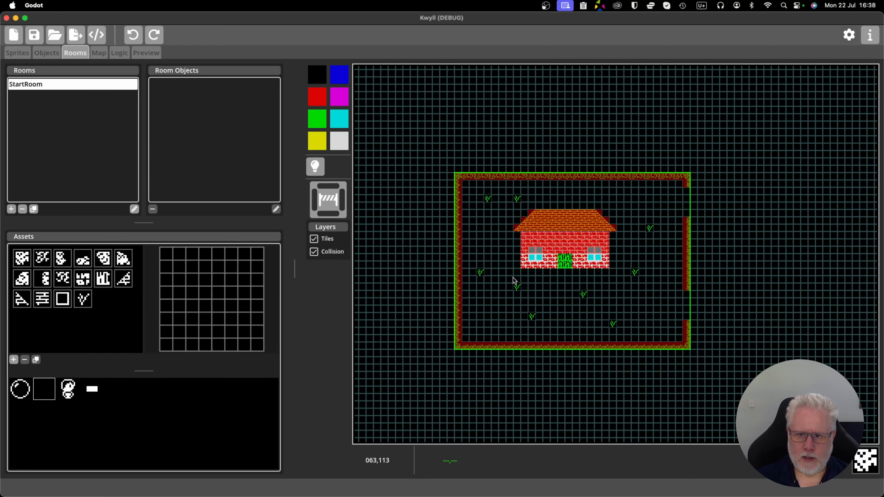
scroll(514, 277, up, 3)
scroll(533, 258, down, 1)
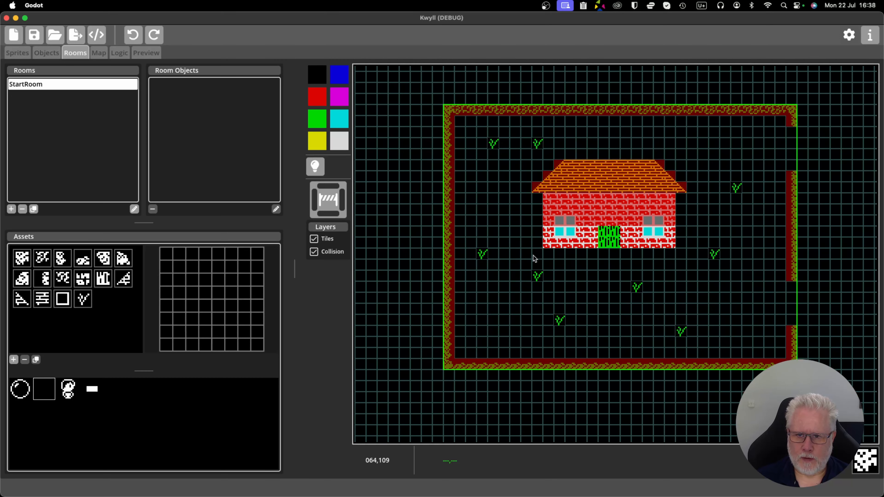
click(34, 210)
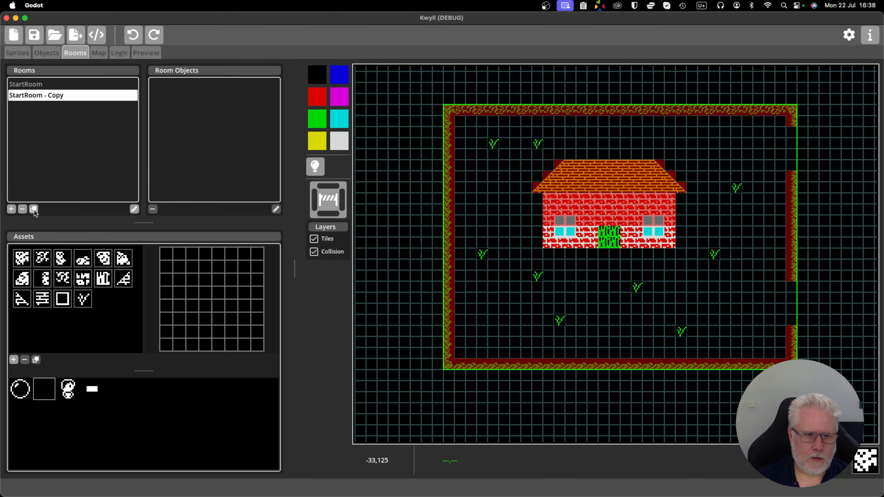
Rename the StartRoom copy as Room 2.
double_click(43, 94)
triple_click(476, 152)
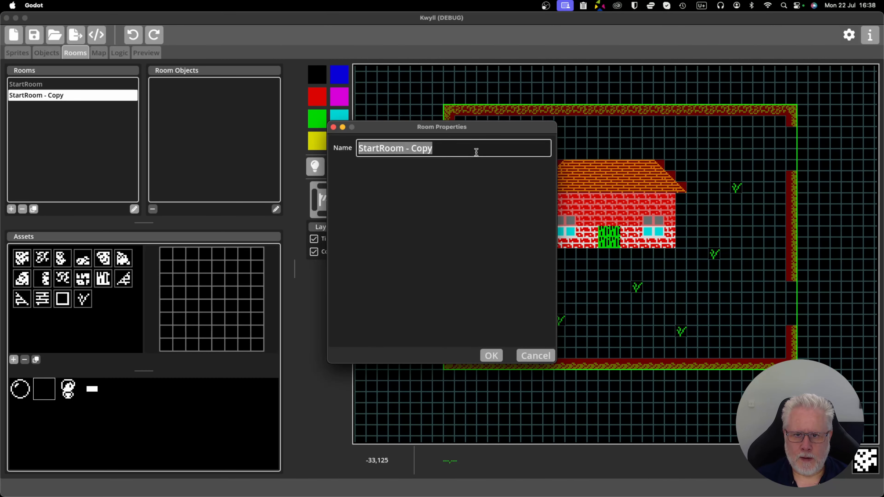
text(Room 2)
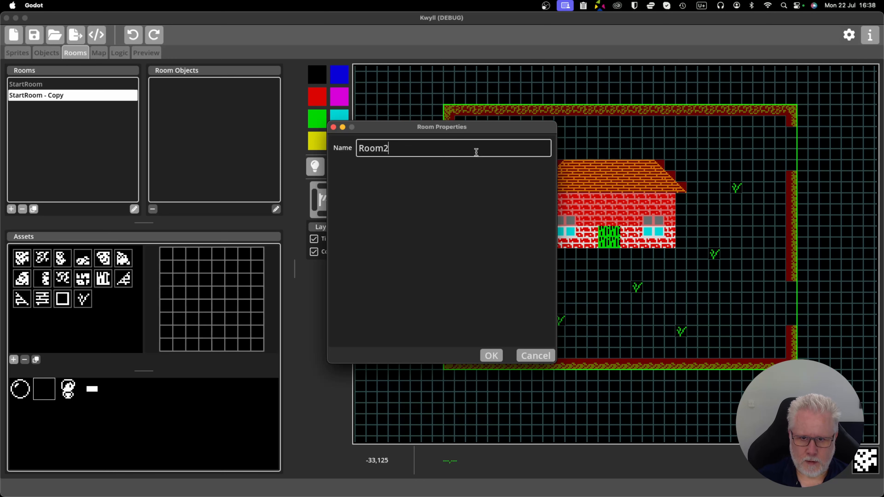
click(491, 355)
scroll(504, 268, up, 2)
scroll(487, 258, down, 4)
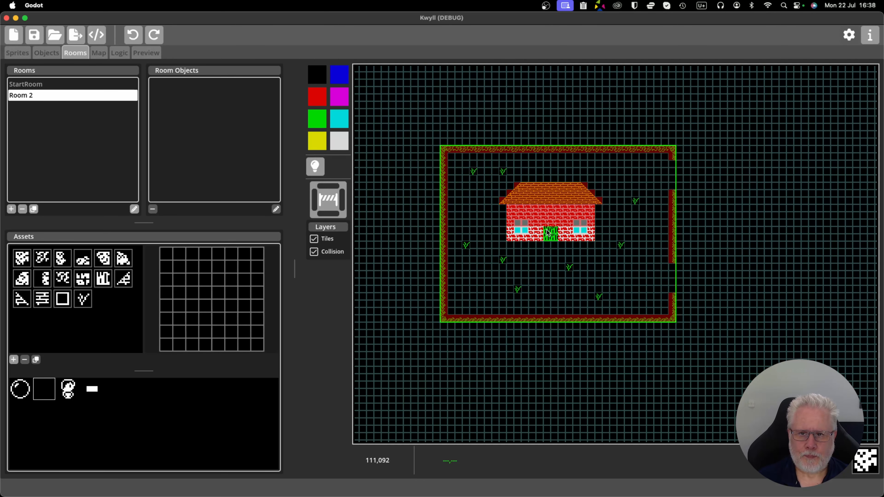
Clear the collision from the house's roof and walls in Room 2.
scroll(539, 238, up, 4)
scroll(539, 238, down, 3)
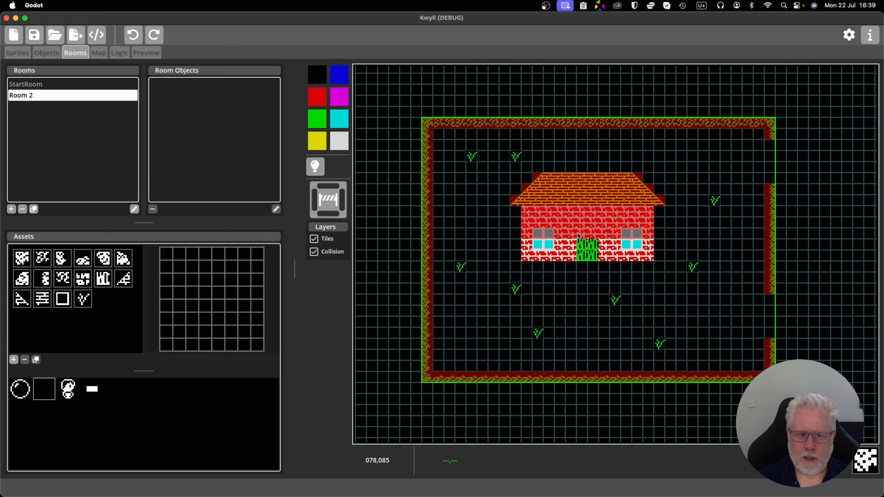
scroll(644, 234, up, 3)
scroll(601, 237, left, 3)
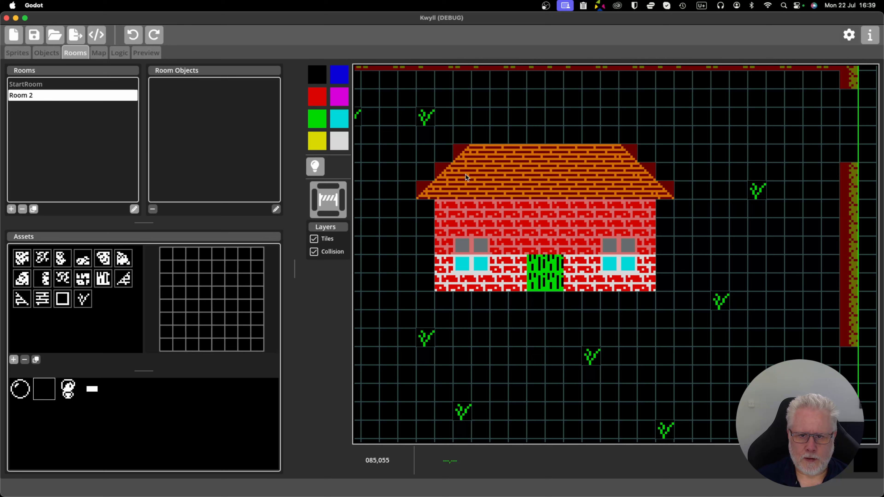
mouse_move(461, 152)
mouse_down()
mouse_move(587, 151)
mouse_move(629, 166)
mouse_move(555, 185)
mouse_move(475, 176)
mouse_move(545, 176)
mouse_move(509, 191)
mouse_move(422, 194)
mouse_move(439, 247)
mouse_up()
mouse_move(639, 278)
mouse_down()
mouse_move(646, 244)
mouse_move(459, 244)
mouse_move(624, 223)
mouse_move(515, 209)
mouse_move(663, 191)
mouse_move(587, 197)
mouse_up()
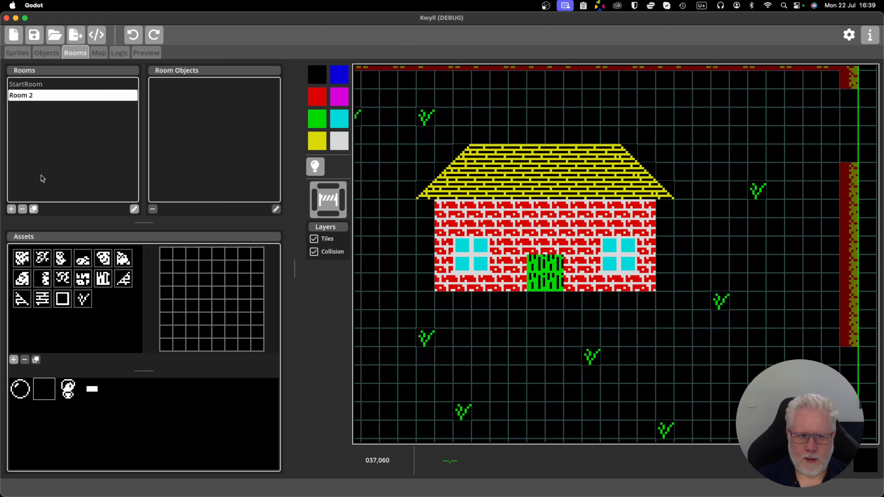
Erase all of the house's tiles from Room 2 and clear the colours left in its cells.
click(123, 258)
click(462, 152)
mouse_move(554, 153)
mouse_down()
mouse_move(621, 150)
mouse_move(472, 155)
mouse_move(550, 172)
mouse_move(639, 174)
mouse_move(657, 189)
mouse_move(452, 209)
mouse_move(508, 189)
mouse_move(547, 190)
mouse_move(624, 207)
mouse_move(627, 228)
mouse_move(442, 230)
mouse_move(659, 254)
mouse_move(442, 266)
mouse_move(543, 282)
mouse_move(643, 285)
mouse_move(546, 280)
mouse_up()
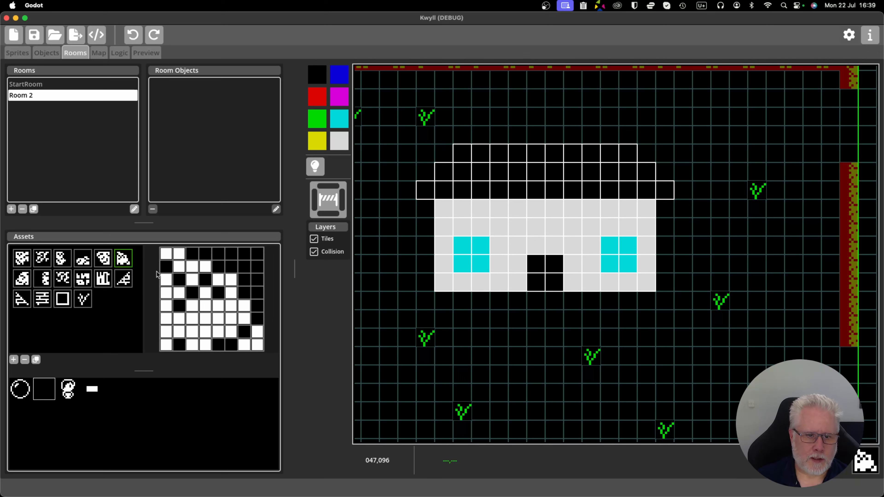
click(314, 140)
mouse_move(460, 153)
mouse_down()
mouse_move(651, 155)
mouse_move(456, 164)
mouse_move(625, 178)
mouse_move(419, 209)
mouse_move(664, 219)
mouse_move(450, 207)
mouse_move(646, 220)
mouse_move(481, 241)
mouse_move(598, 282)
mouse_move(456, 263)
mouse_move(486, 280)
mouse_move(638, 280)
mouse_up()
drag(712, 204, 544, 280)
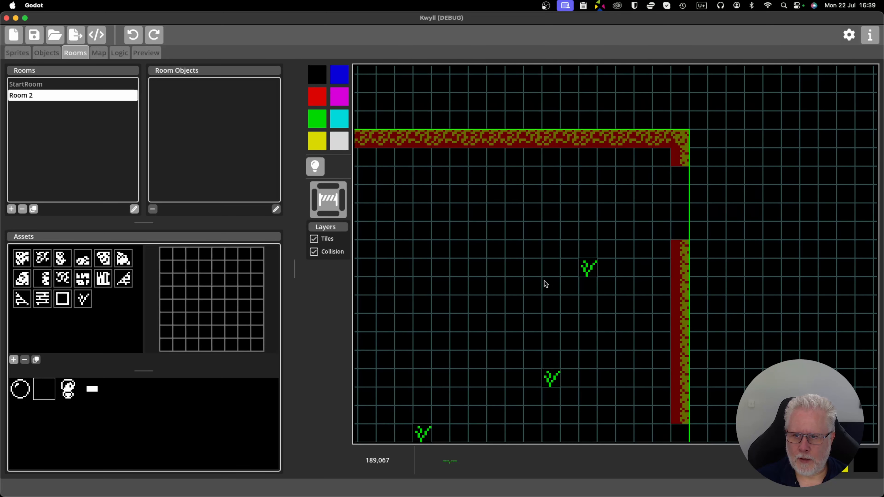
Fill the upper gap in Room 2's east wall with the matching hedge tile and colour it green.
scroll(647, 220, up, 3)
drag(650, 222, 519, 231)
click(42, 278)
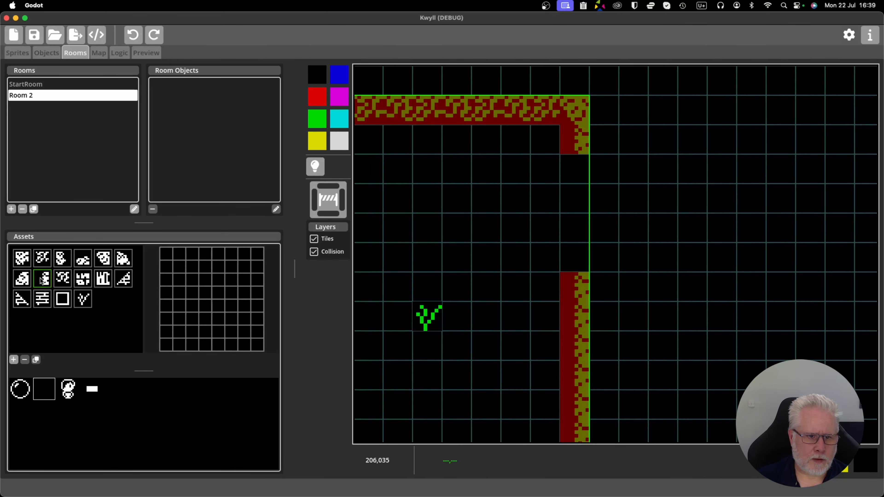
drag(582, 172, 576, 266)
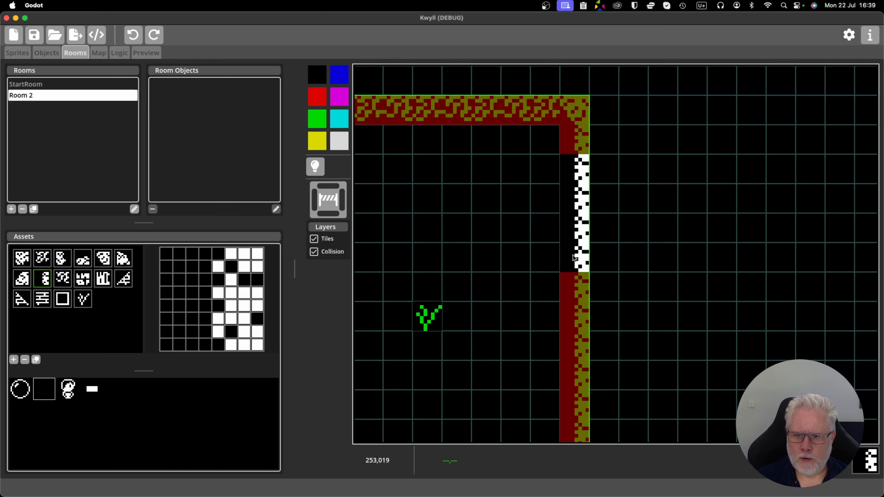
click(316, 126)
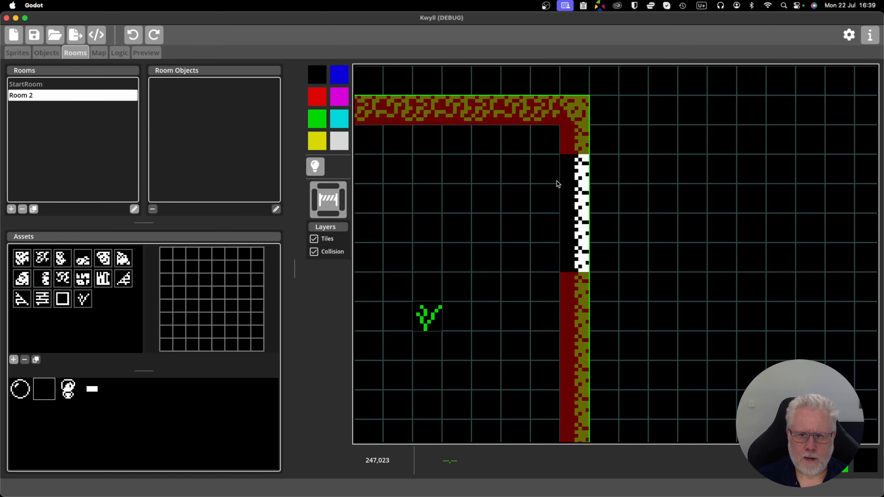
drag(575, 170, 570, 257)
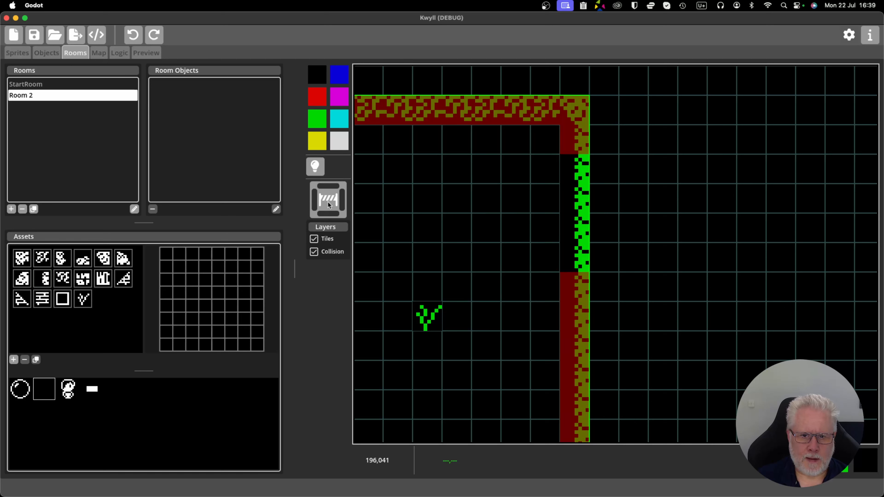
Set collision on all four sides of the hedge tiles filling the upper east gap.
click(344, 201)
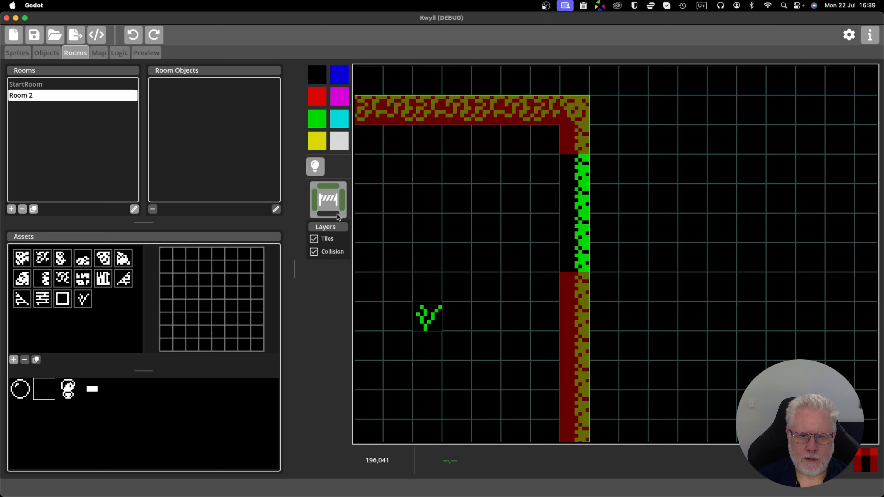
click(333, 214)
drag(570, 170, 572, 259)
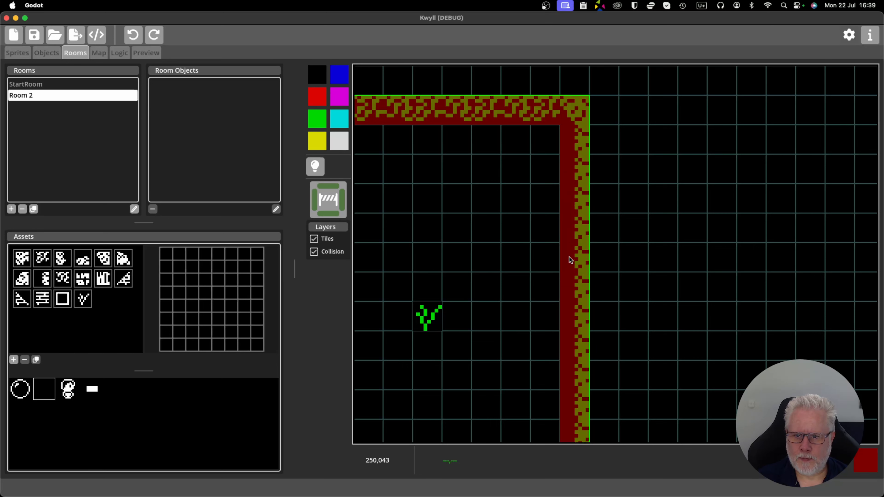
Close the lower gap in Room 2's east wall with green hedge tiles that have collision on all four sides.
scroll(536, 182, down, 10)
scroll(522, 273, down, 2)
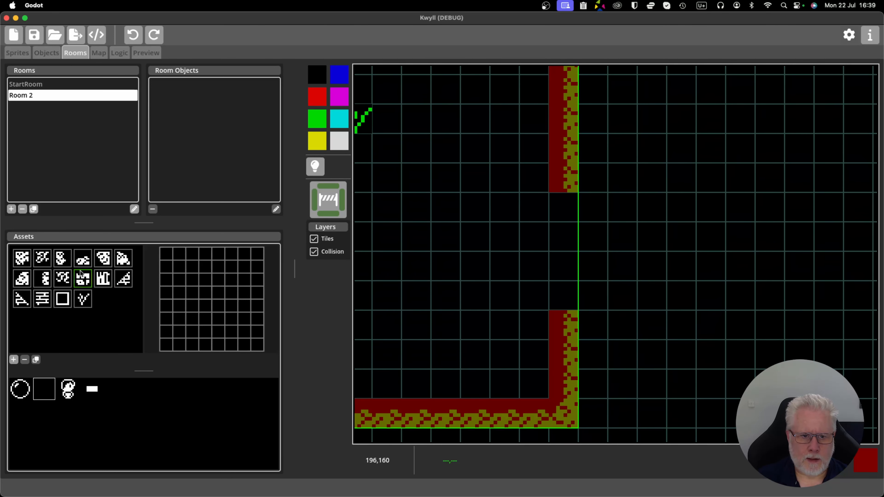
click(43, 279)
drag(564, 199, 565, 306)
click(314, 127)
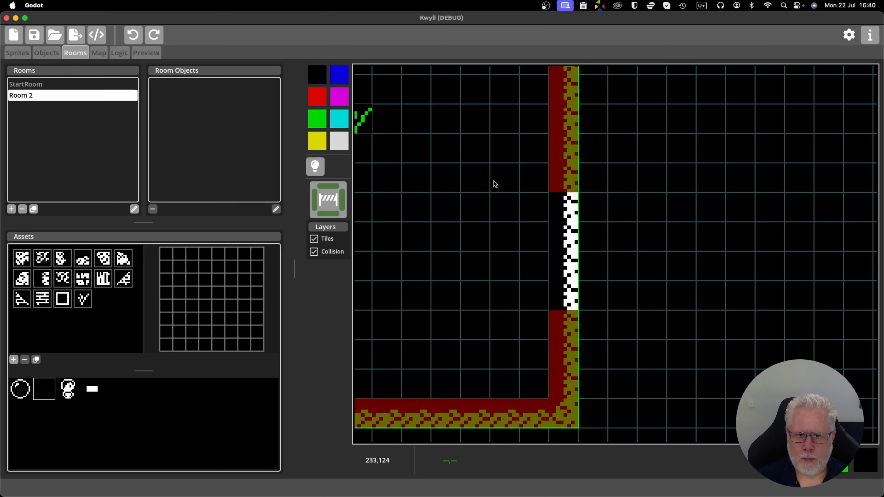
drag(567, 197, 571, 308)
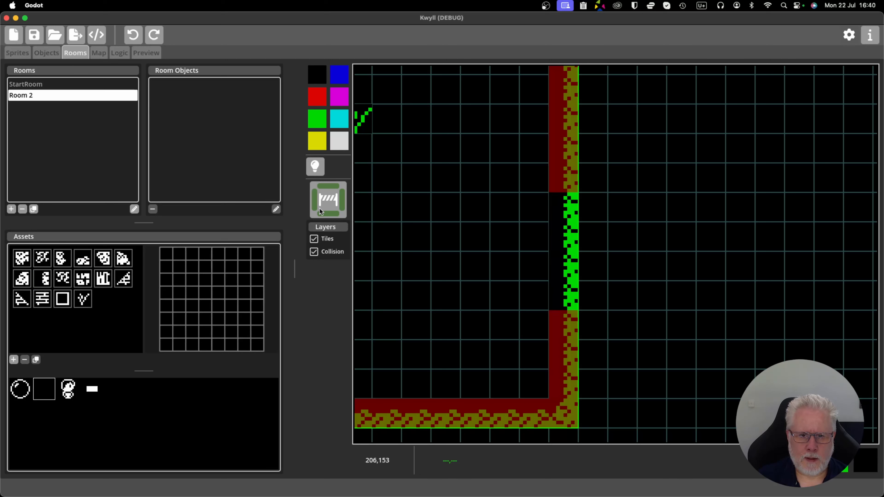
click(327, 207)
drag(575, 210, 566, 301)
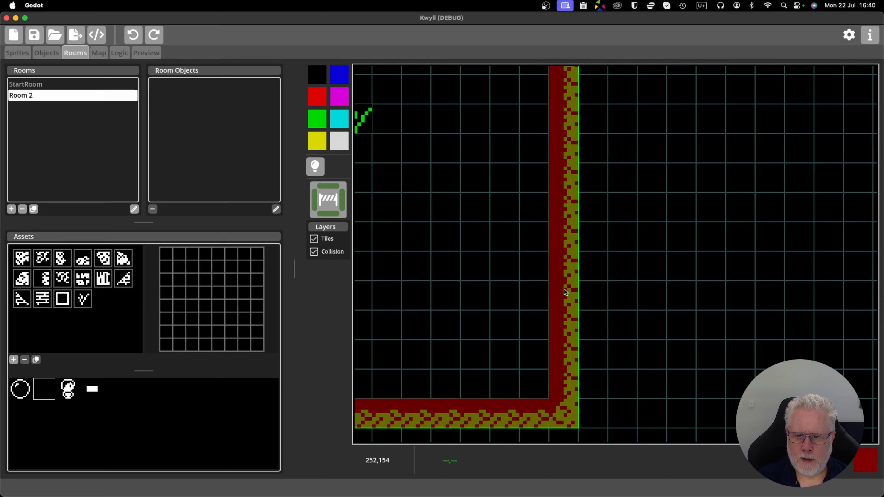
Compare Room 2's walls with StartRoom's east wall gaps, and check the free space beside StartRoom on the map.
scroll(479, 233, left, 10)
scroll(480, 233, up, 3)
scroll(501, 240, down, 5)
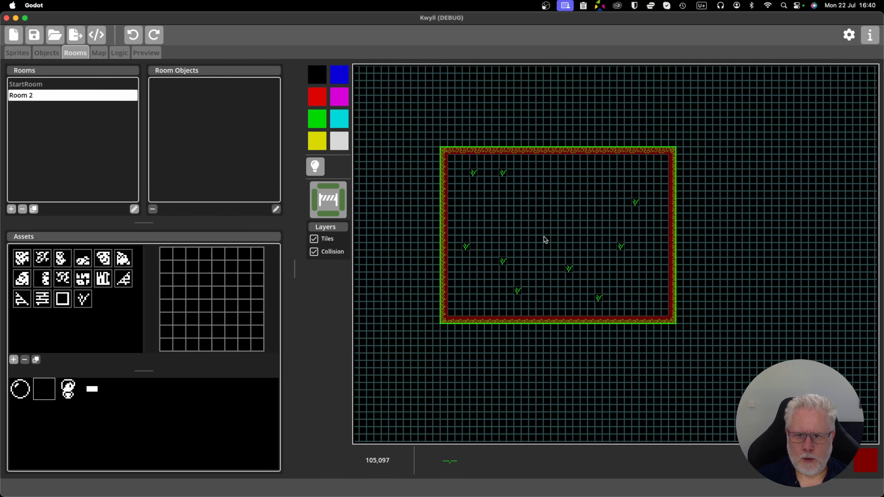
scroll(515, 240, up, 3)
scroll(521, 240, down, 2)
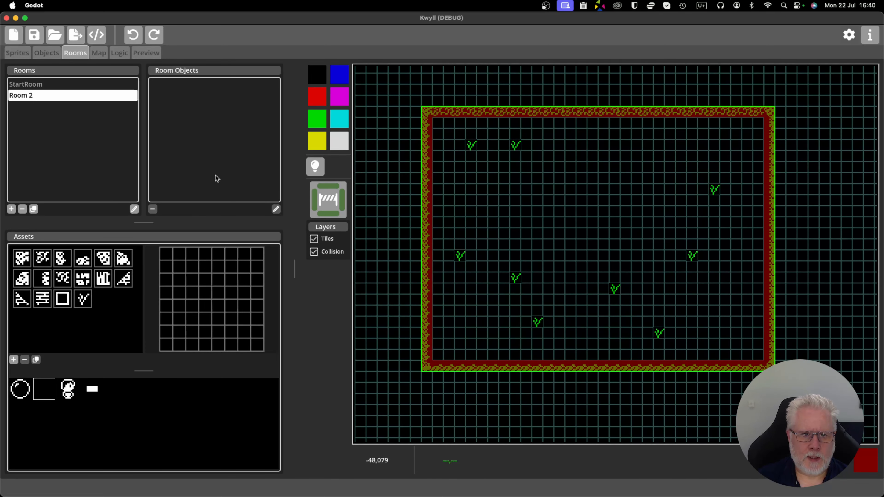
click(66, 85)
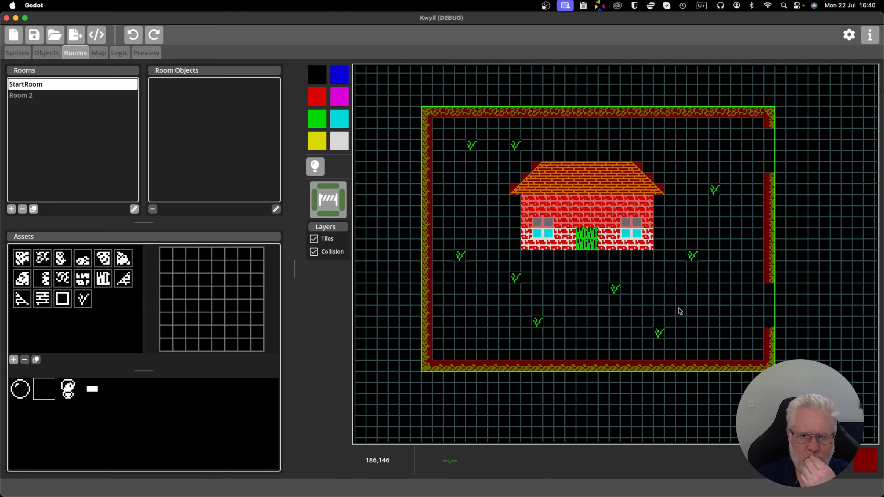
drag(680, 311, 531, 290)
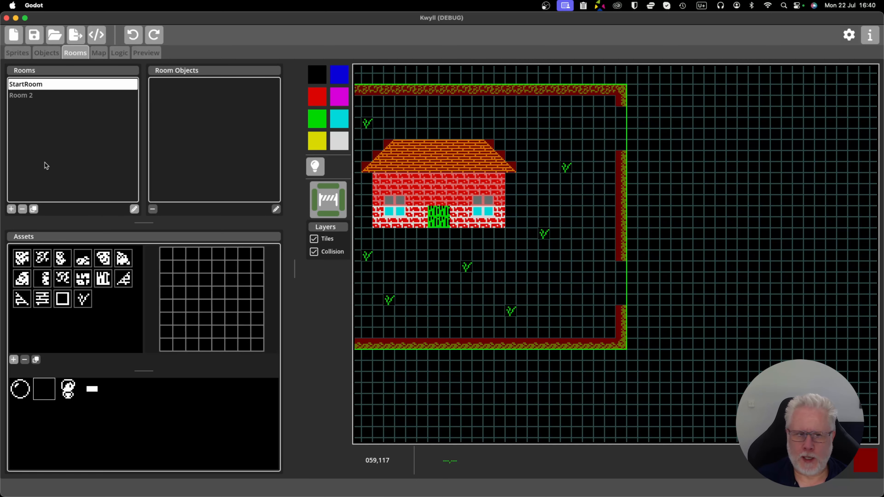
click(37, 96)
drag(443, 234, 646, 220)
drag(532, 197, 541, 282)
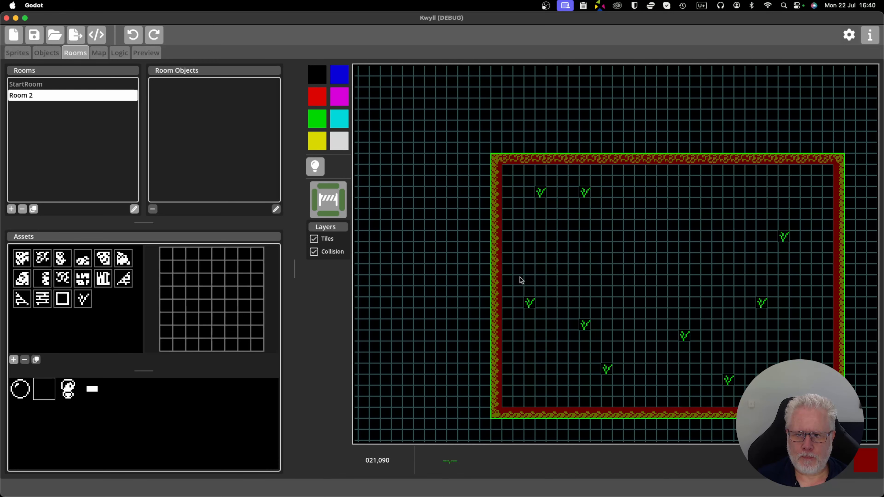
click(99, 52)
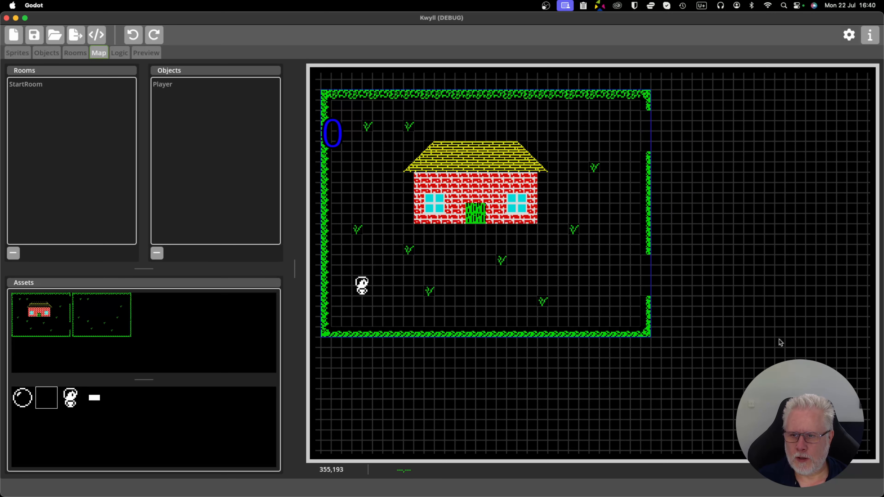
drag(691, 255, 587, 249)
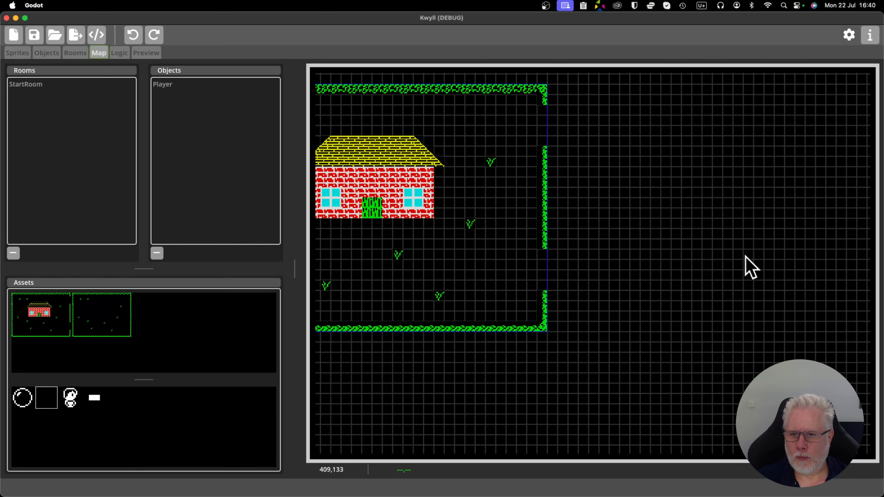
Erase four hedge tiles from the upper part of Room 2's west wall to start an opening.
click(68, 55)
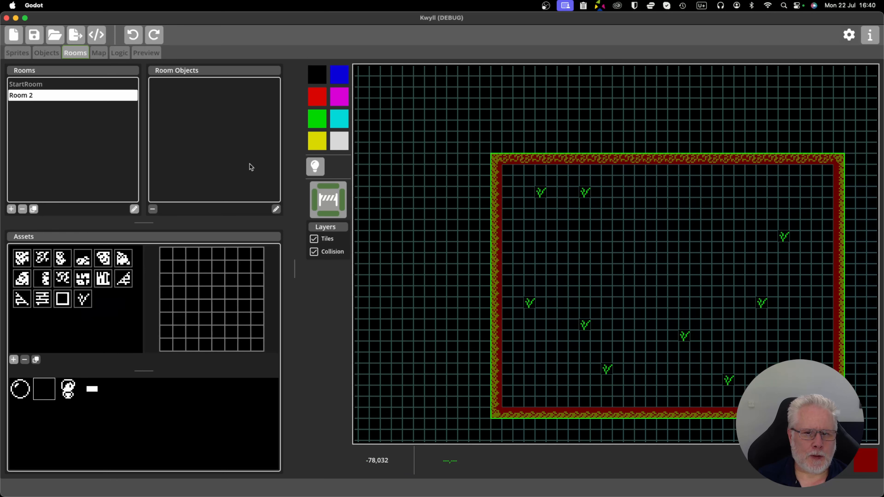
scroll(507, 193, up, 2)
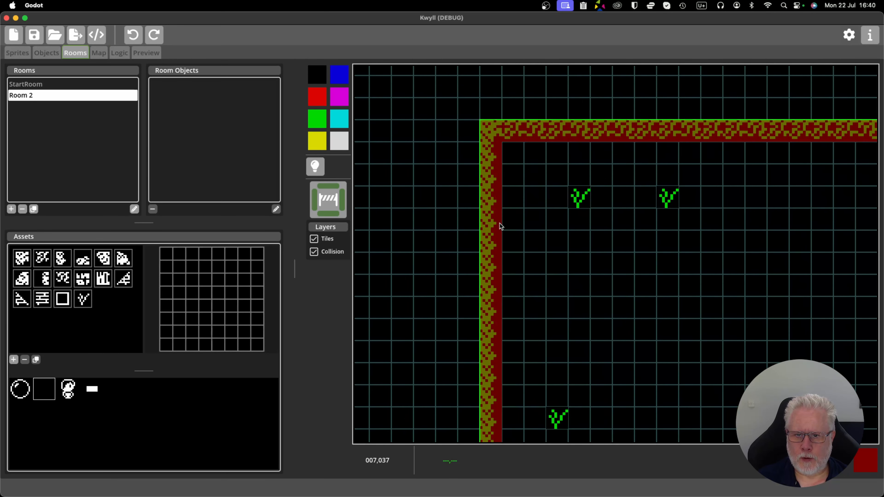
scroll(504, 225, down, 2)
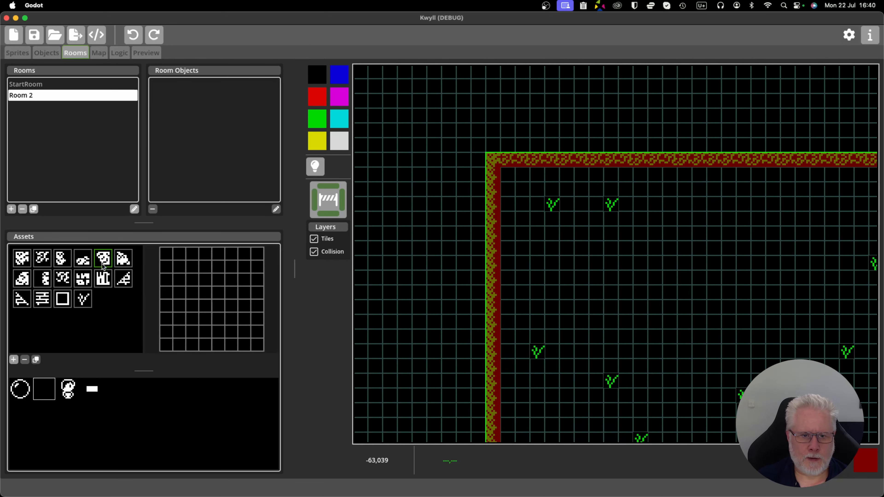
click(61, 258)
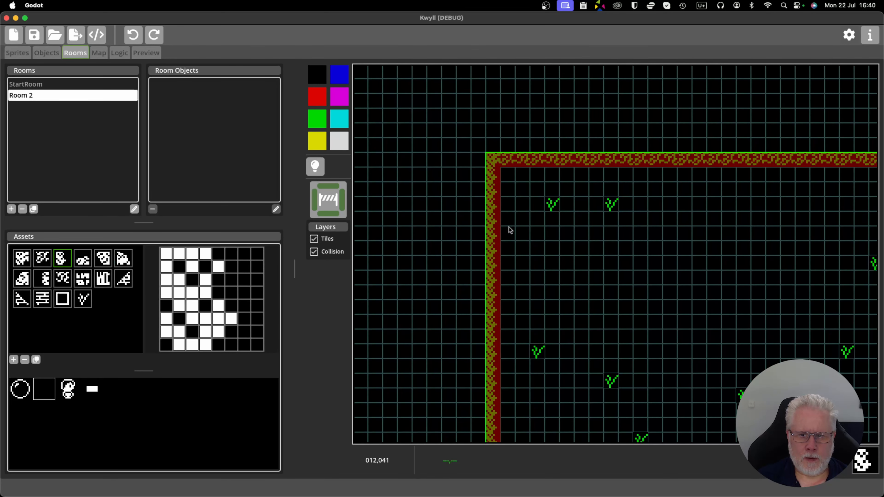
click(496, 225)
drag(496, 224, 494, 267)
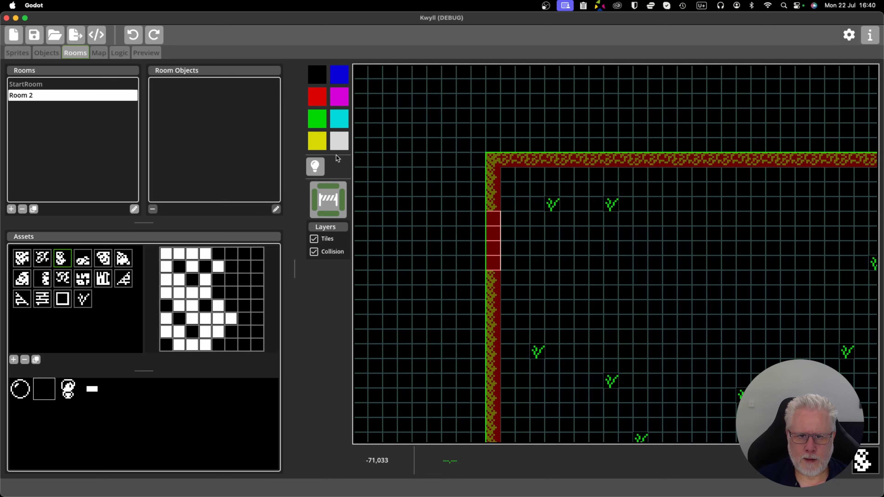
Clear the collision and leftover colour from the four-cell opening in Room 2's west wall.
click(332, 200)
drag(496, 222, 496, 260)
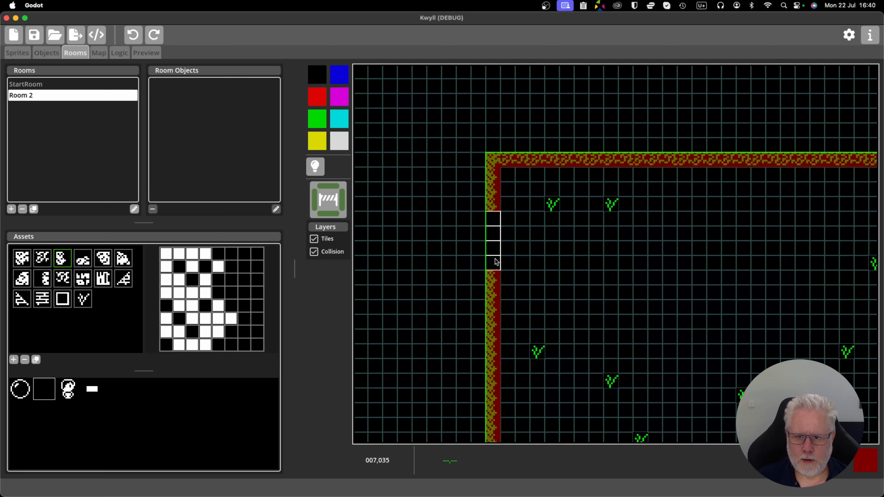
click(318, 142)
drag(498, 220, 493, 250)
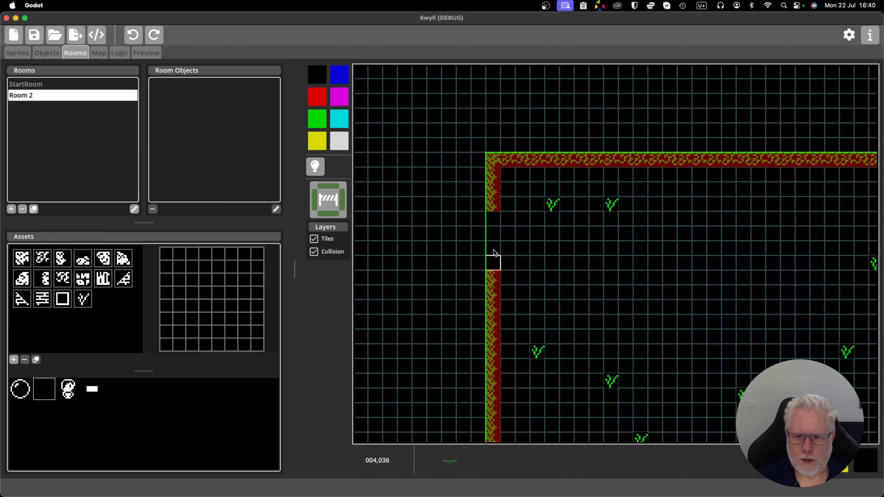
scroll(427, 207, down, 3)
scroll(488, 251, up, 4)
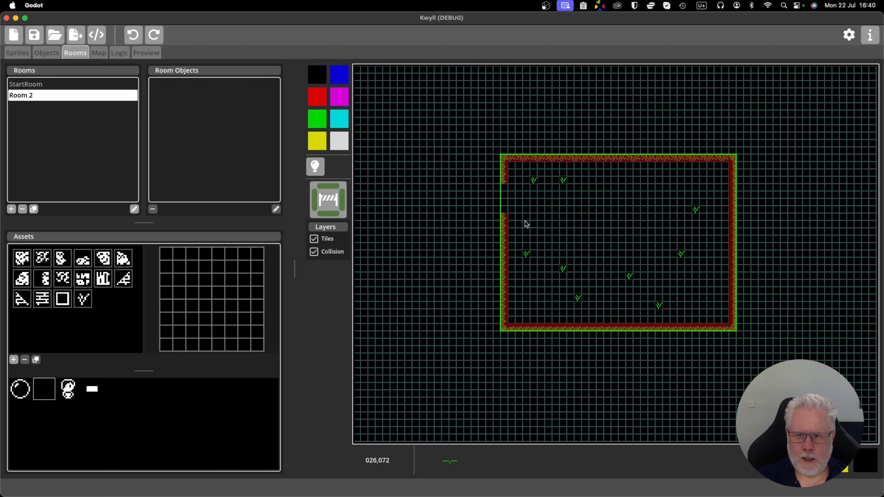
Place Room 2 on the map against StartRoom's east wall, aligning its west opening with StartRoom's lower gap.
click(99, 53)
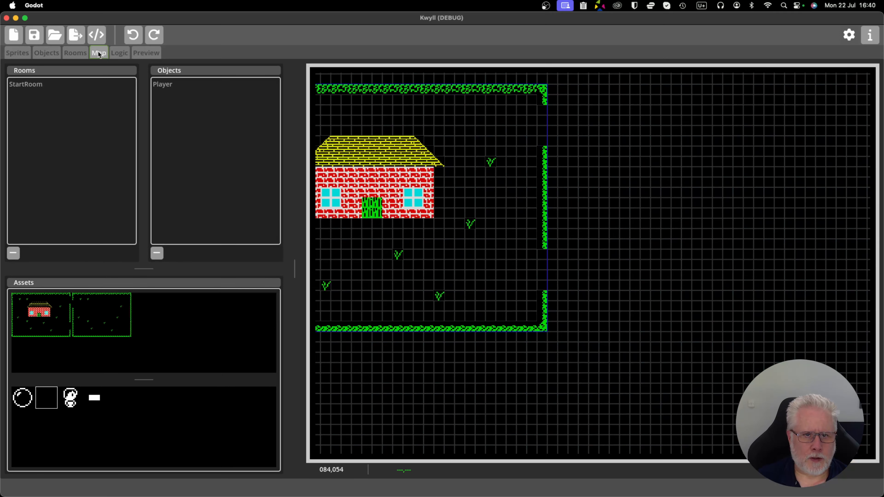
drag(100, 314, 566, 229)
drag(596, 259, 587, 249)
scroll(589, 258, down, 2)
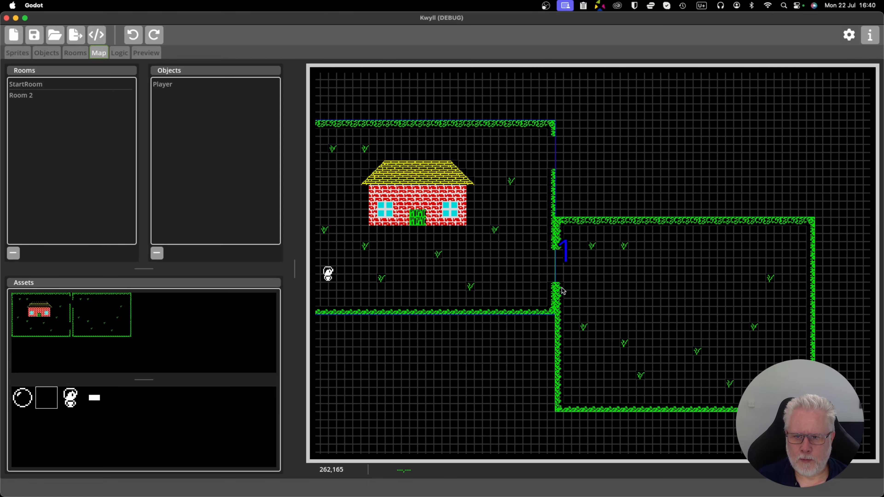
drag(469, 338, 528, 345)
scroll(528, 348, down, 2)
scroll(536, 350, up, 3)
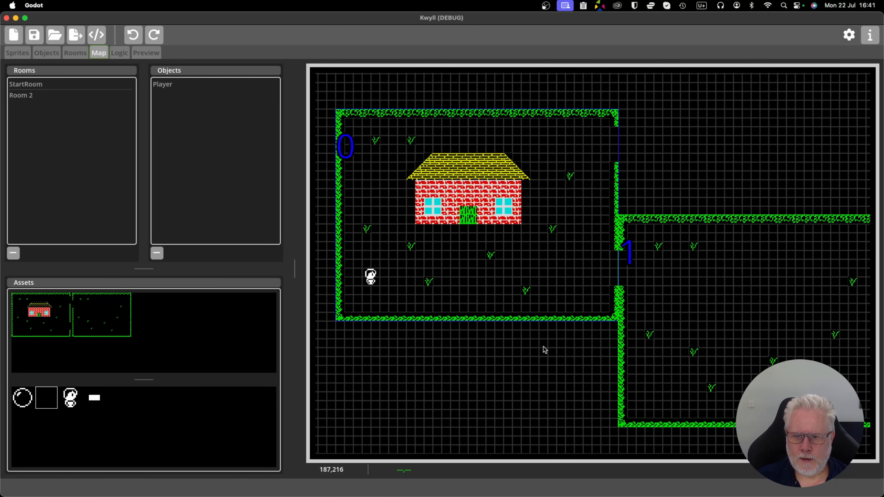
scroll(536, 350, down, 3)
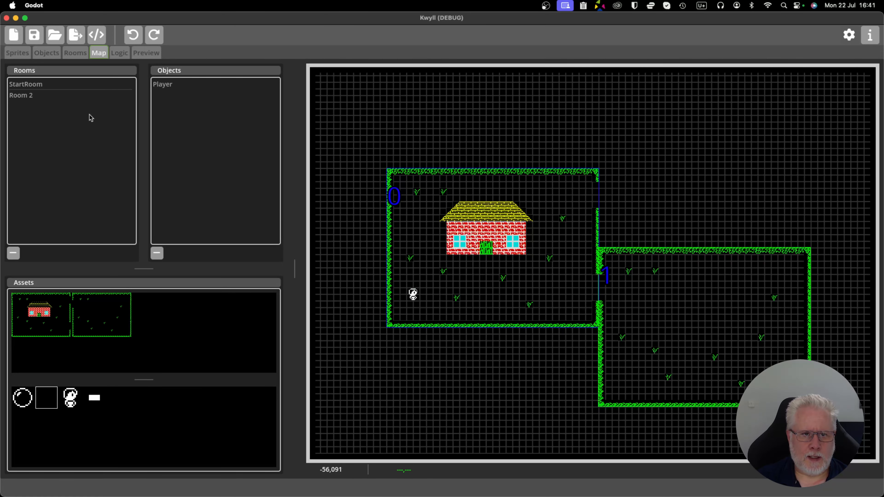
click(32, 95)
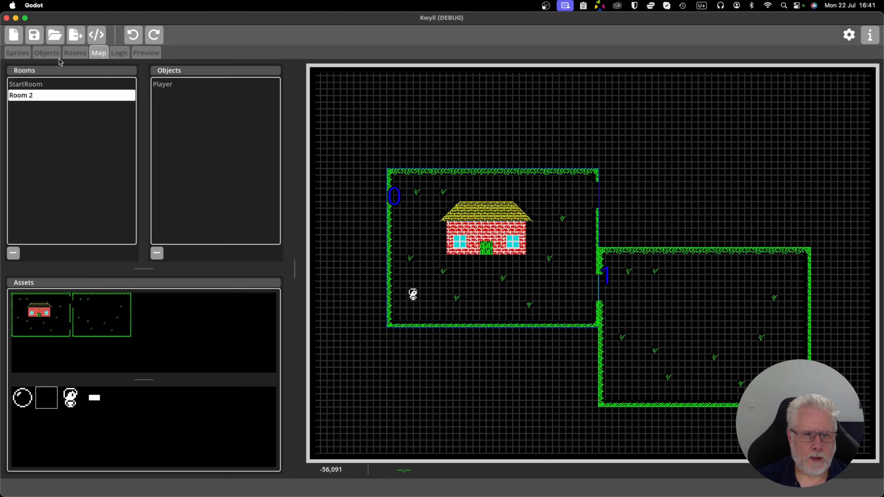
Duplicate Room 2 and rename the copy Room 3.
click(75, 52)
click(23, 98)
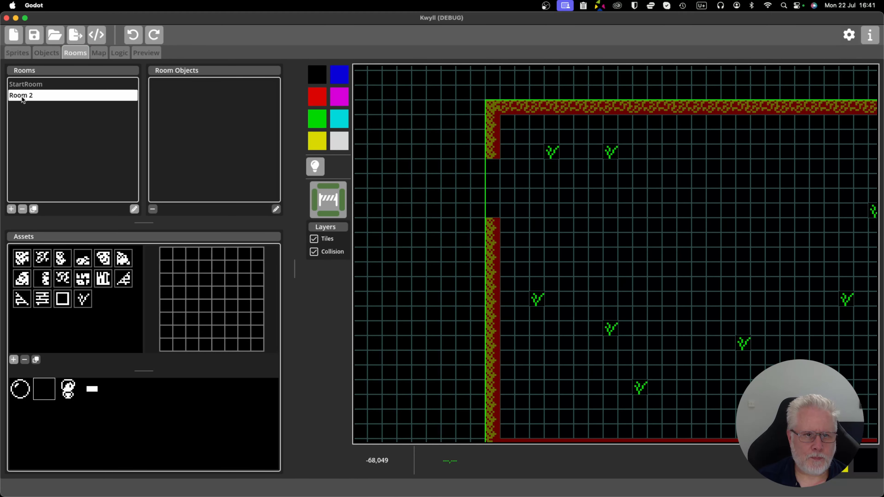
click(34, 209)
double_click(35, 106)
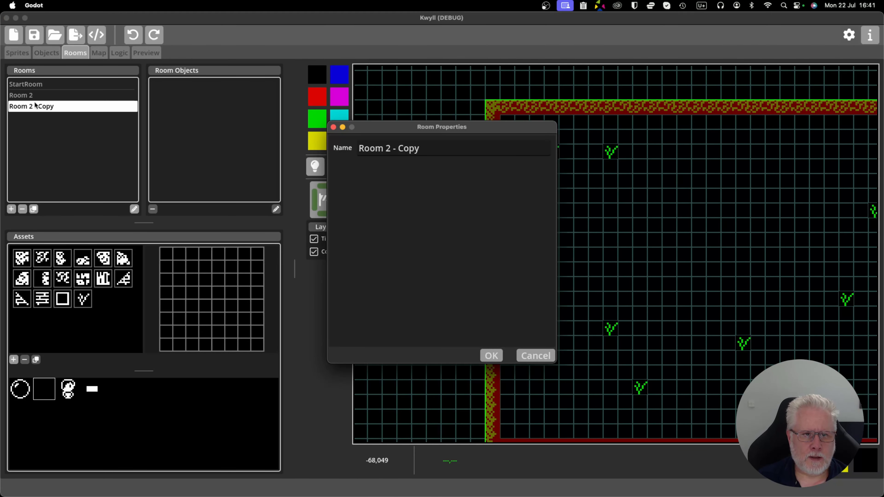
click(444, 149)
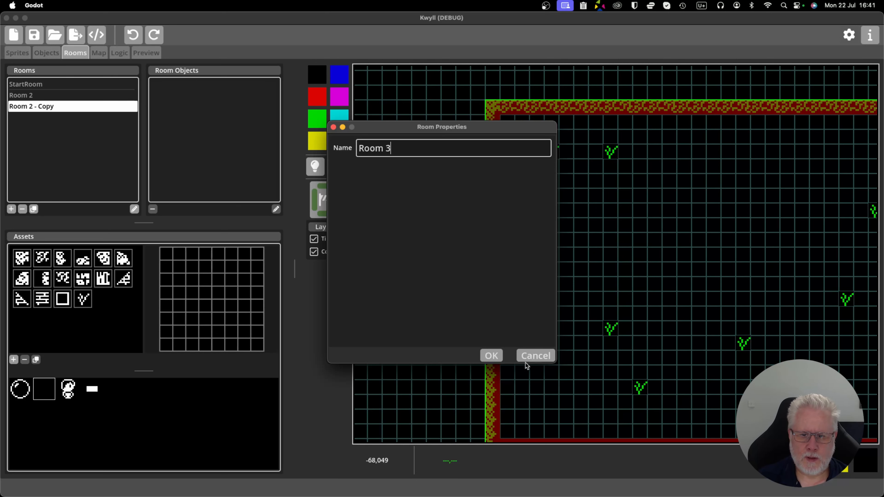
click(490, 356)
Fill the four-cell opening in Room 3's west wall with the vertical hedge tile.
scroll(562, 277, down, 3)
scroll(564, 275, up, 5)
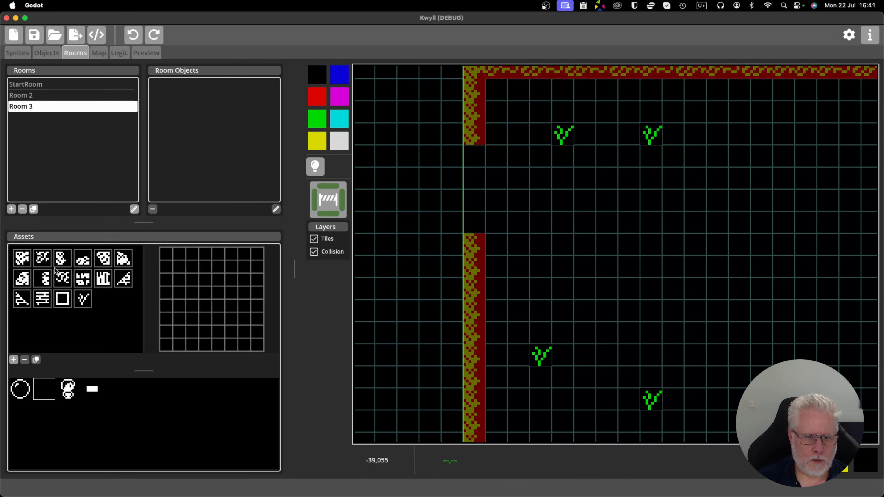
click(60, 261)
drag(473, 158, 473, 223)
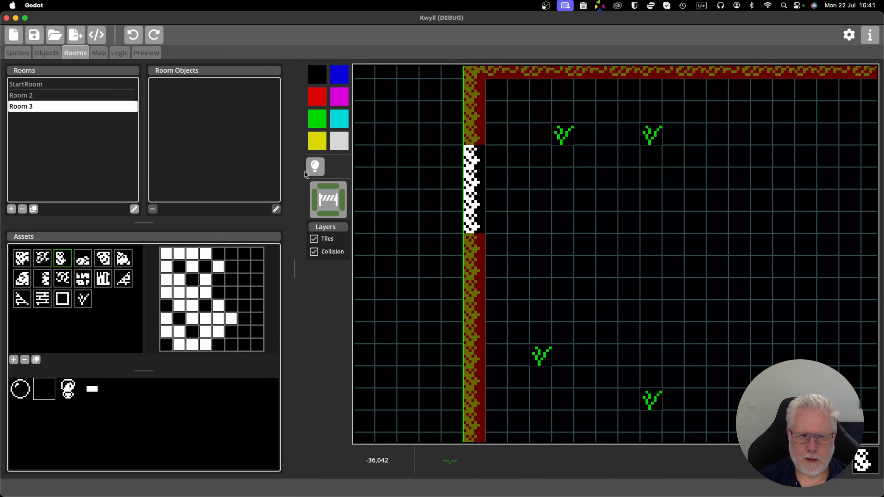
Add collision to the four new west wall tiles in Room 3 and colour them green.
click(336, 204)
drag(470, 155, 476, 218)
click(318, 123)
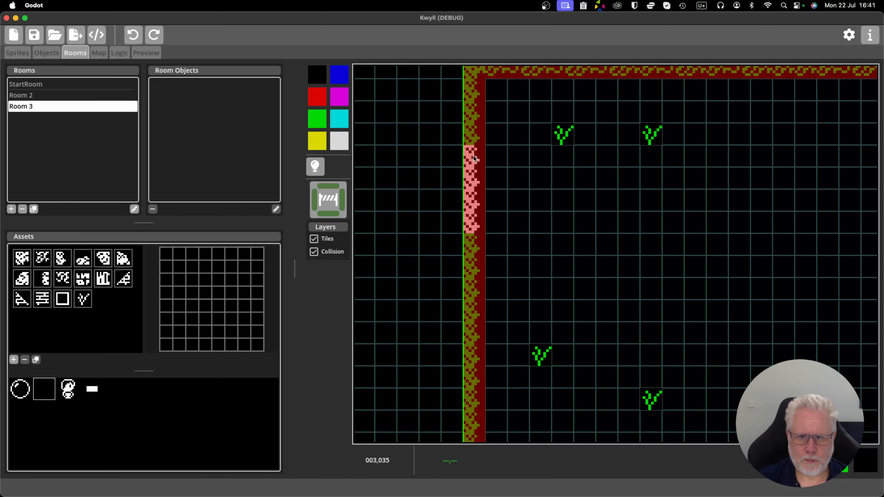
drag(472, 155, 479, 223)
click(315, 252)
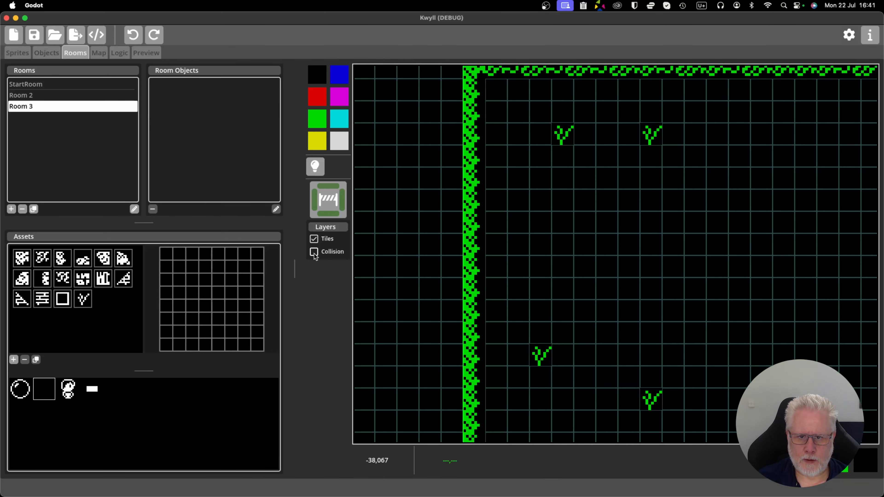
click(314, 252)
Compare the gaps in StartRoom's east wall with Room 3's walls to find where the new opening belongs.
scroll(527, 301, down, 6)
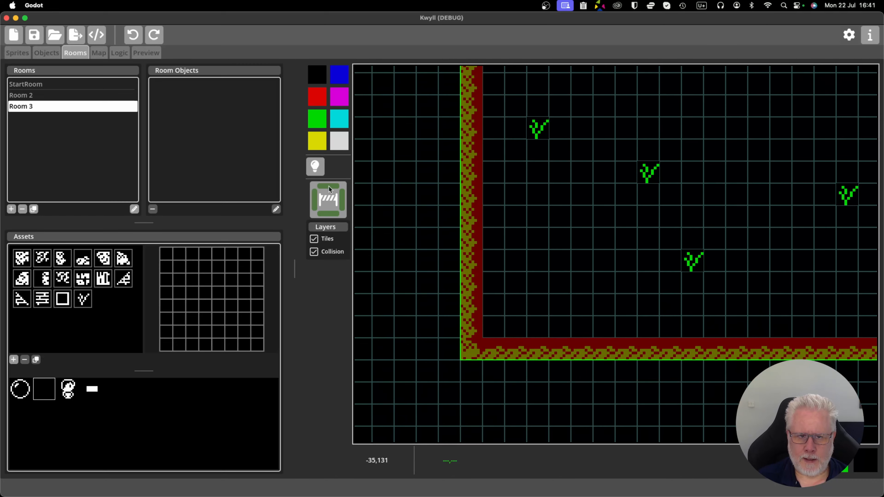
click(38, 88)
scroll(527, 271, right, 10)
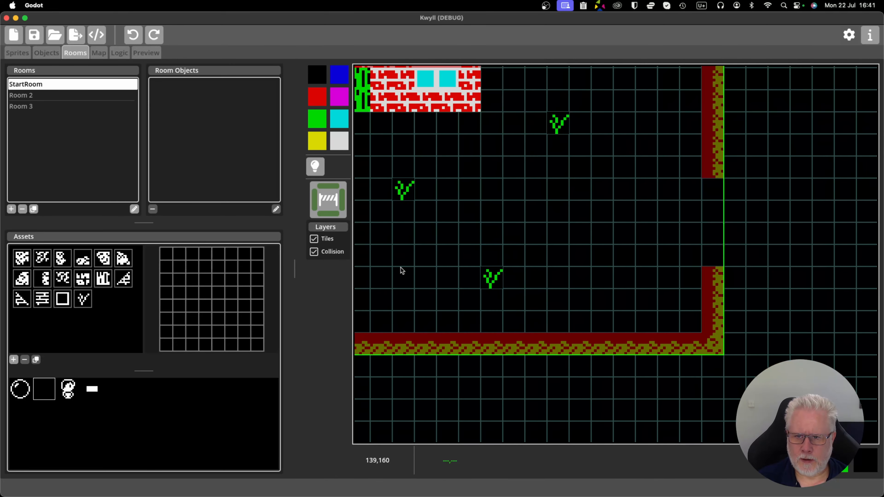
scroll(467, 277, up, 9)
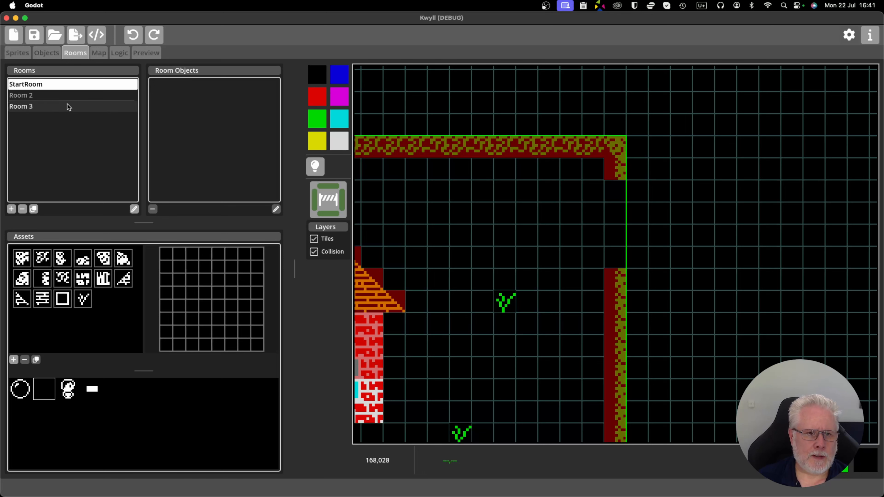
click(53, 106)
scroll(505, 191, left, 10)
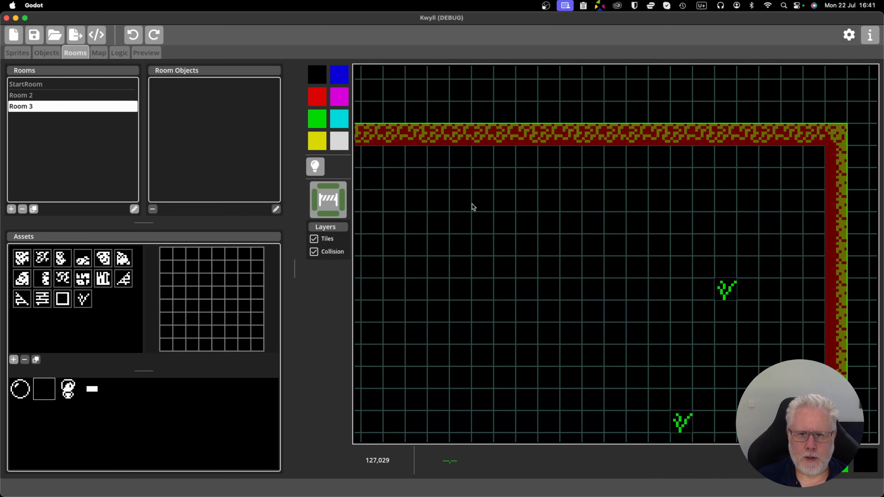
Erase four hedge tiles from the upper part of Room 3's west wall, including their collision and leftover colour.
scroll(540, 216, left, 5)
scroll(437, 196, down, 5)
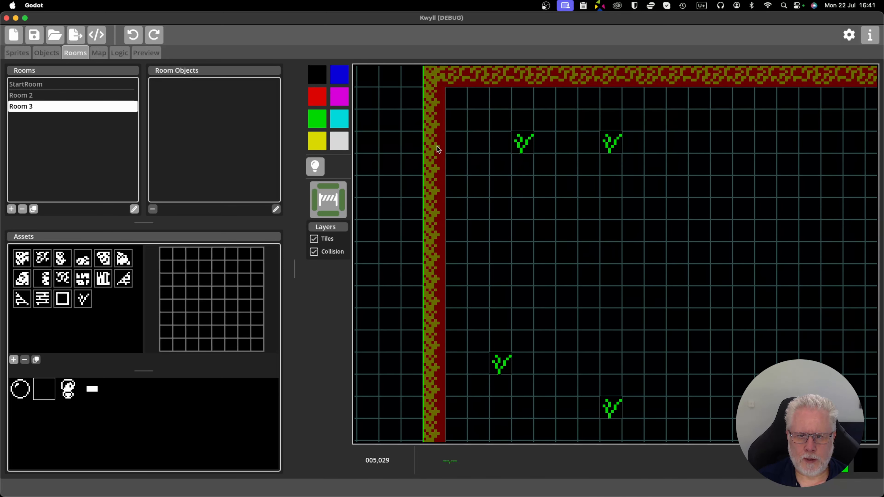
click(62, 260)
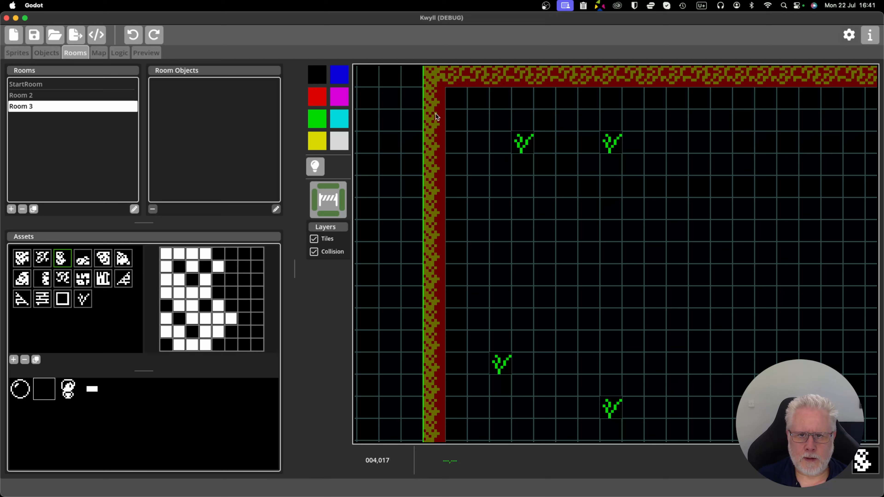
drag(439, 117, 438, 193)
click(436, 191)
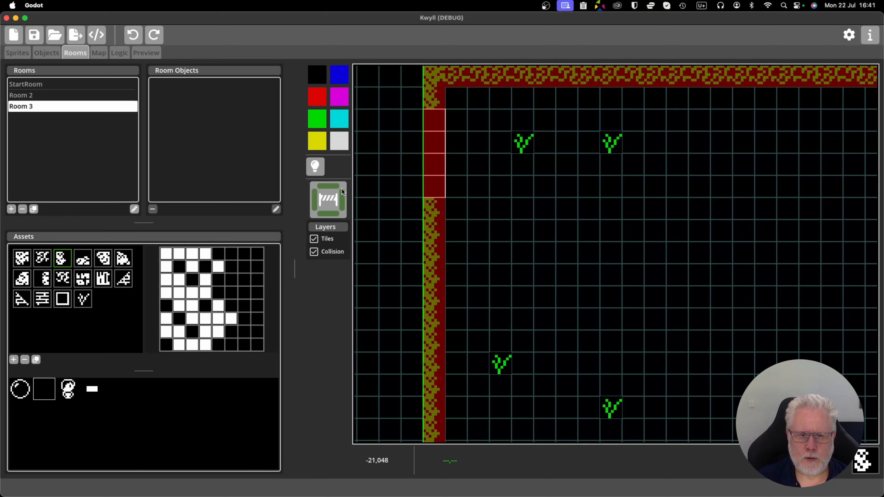
click(330, 199)
drag(439, 122, 431, 178)
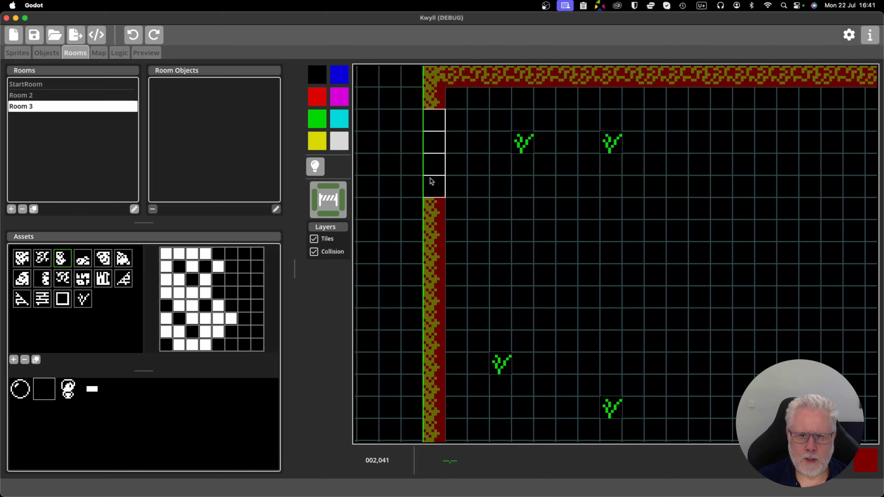
key(Escape)
drag(441, 123, 443, 185)
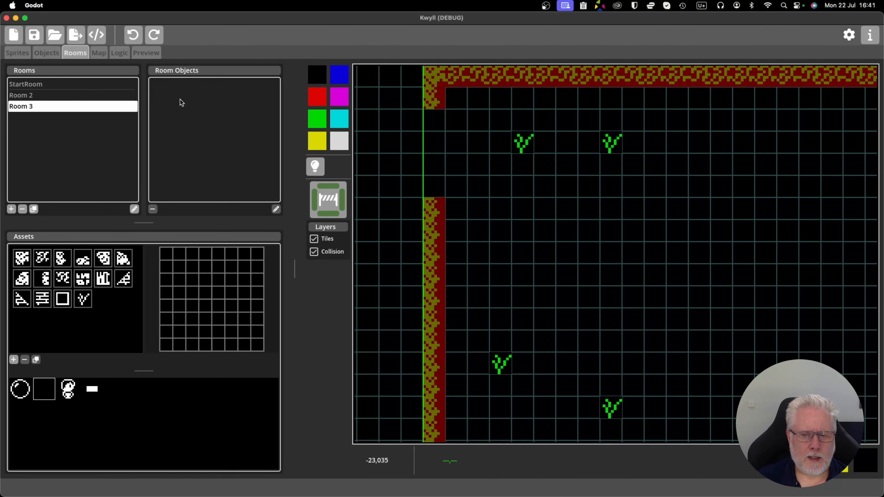
Compare Room 3 with Room 2 and try to undo the opening made in Room 3's upper west wall.
scroll(482, 212, down, 1)
drag(492, 231, 520, 161)
scroll(519, 161, down, 1)
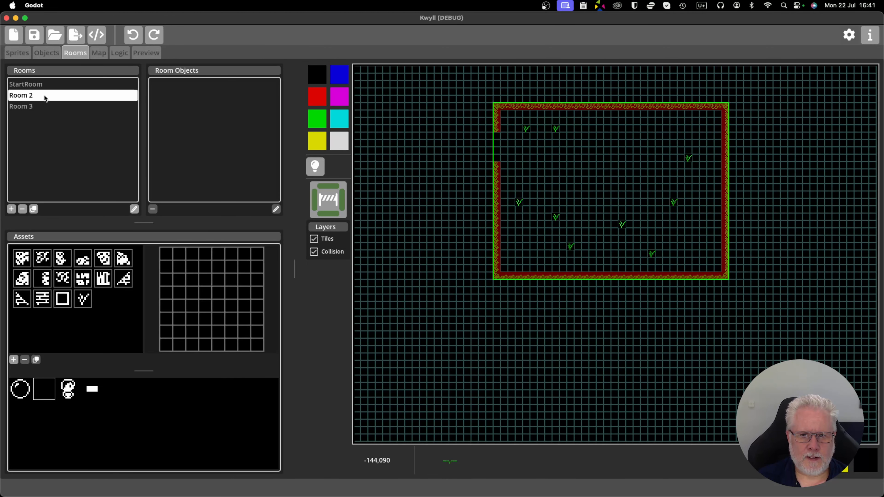
scroll(462, 142, up, 3)
drag(462, 142, 435, 221)
click(134, 35)
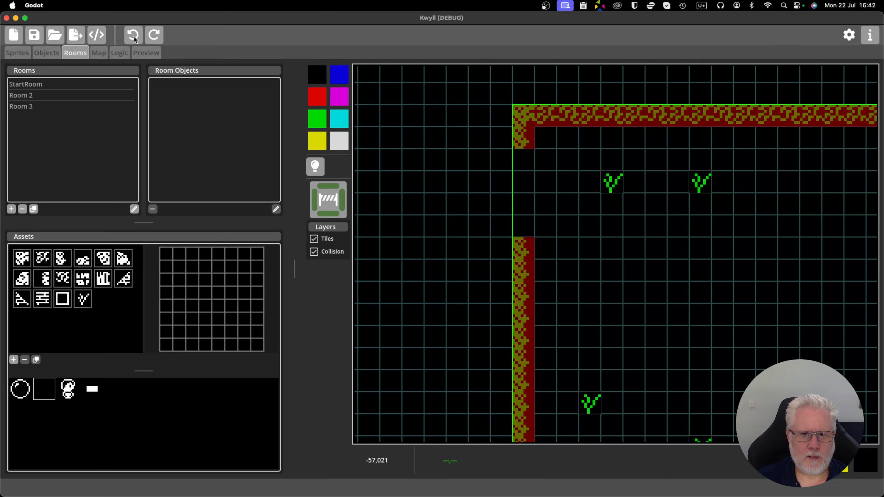
click(53, 107)
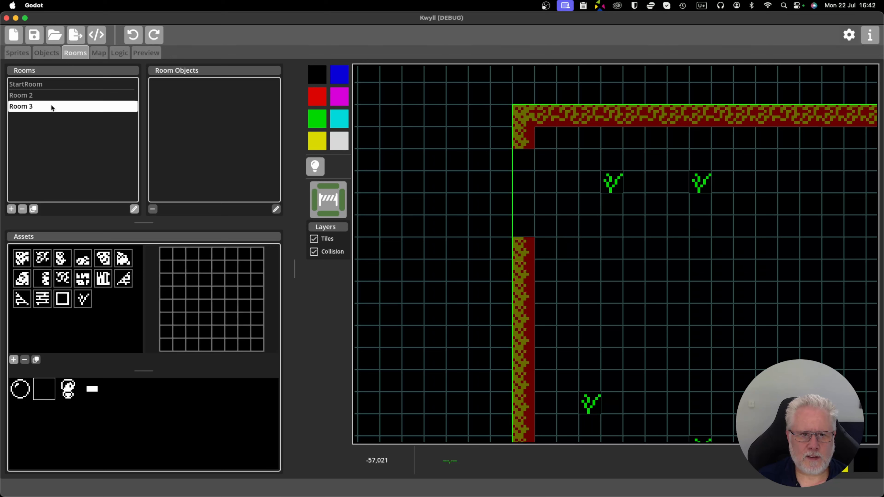
click(132, 36)
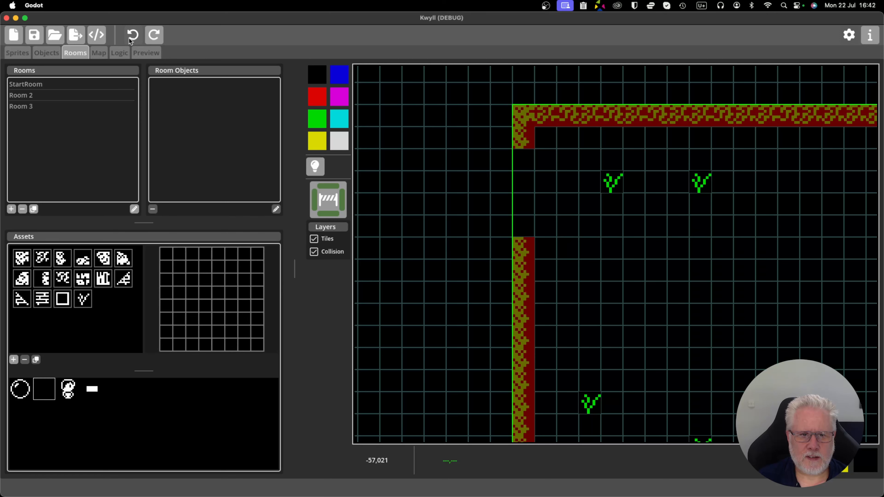
drag(527, 191, 456, 186)
scroll(455, 186, down, 1)
scroll(470, 199, up, 1)
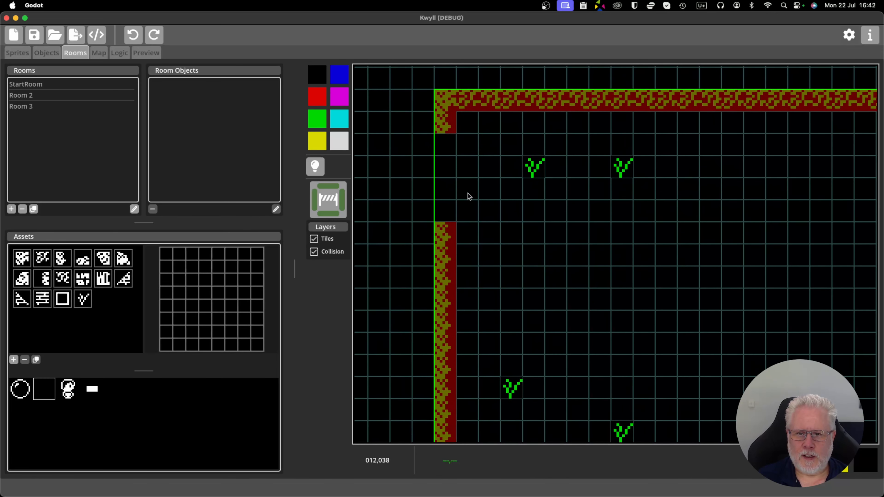
Close the upper west wall opening in Room 3 again with four green hedge tiles that have collision.
click(62, 258)
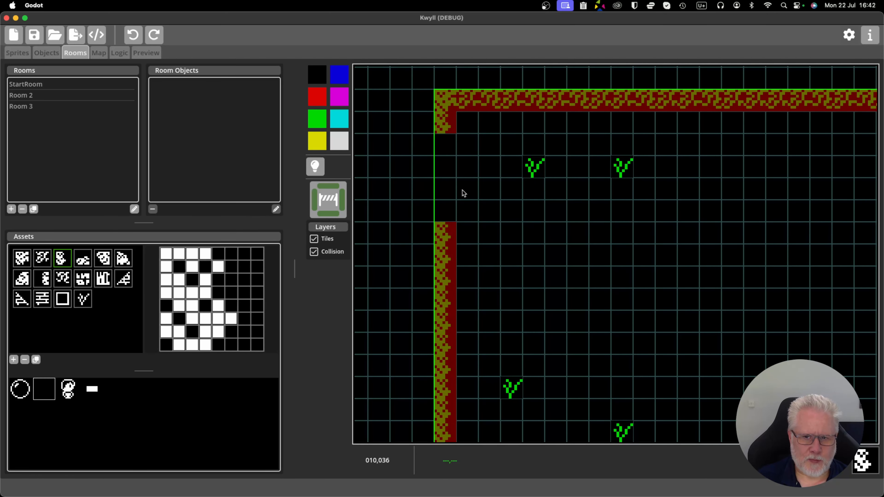
drag(449, 142, 449, 209)
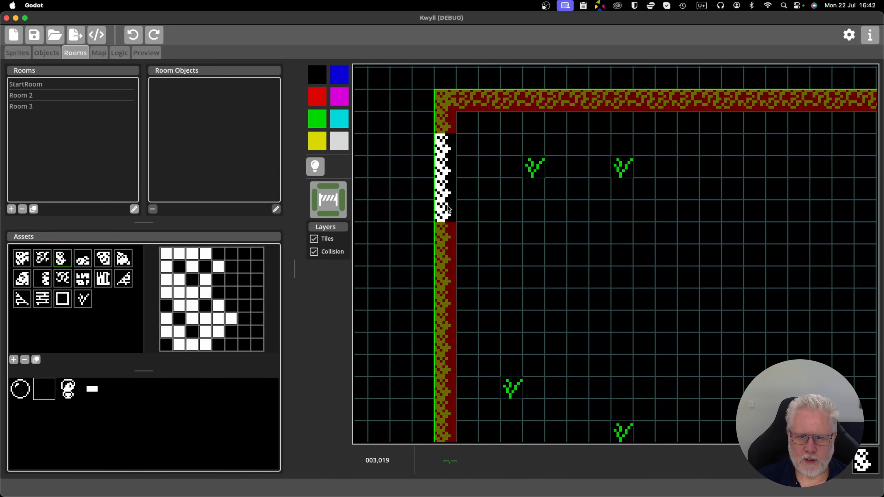
click(336, 201)
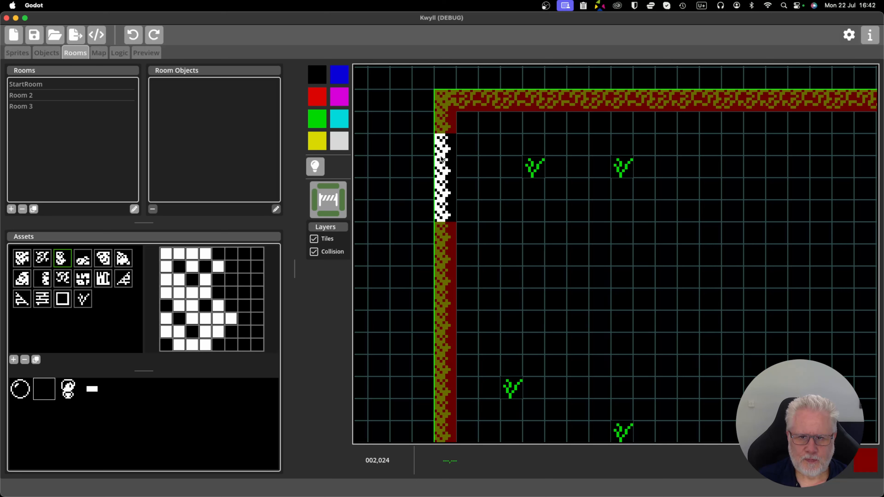
drag(442, 143, 443, 205)
click(314, 124)
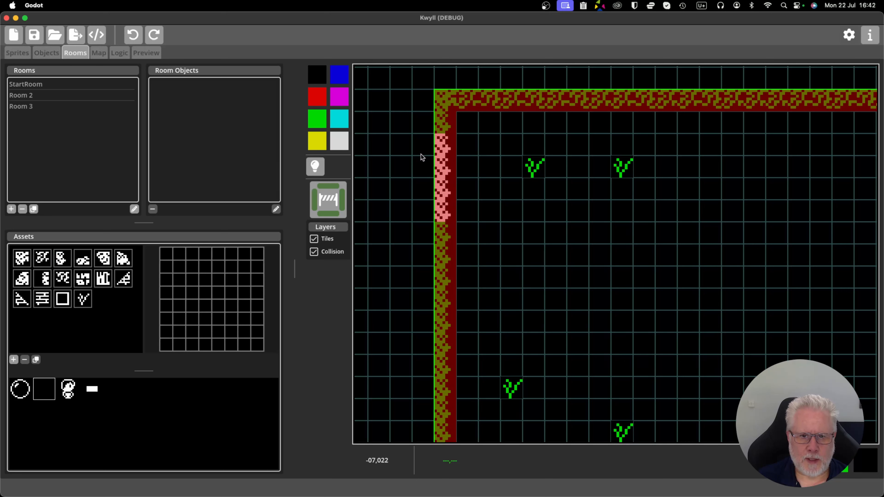
drag(437, 143, 446, 200)
Cut a four-cell opening near the lower end of Room 3's west wall, clearing its tiles, collision and colour.
scroll(477, 279, down, 10)
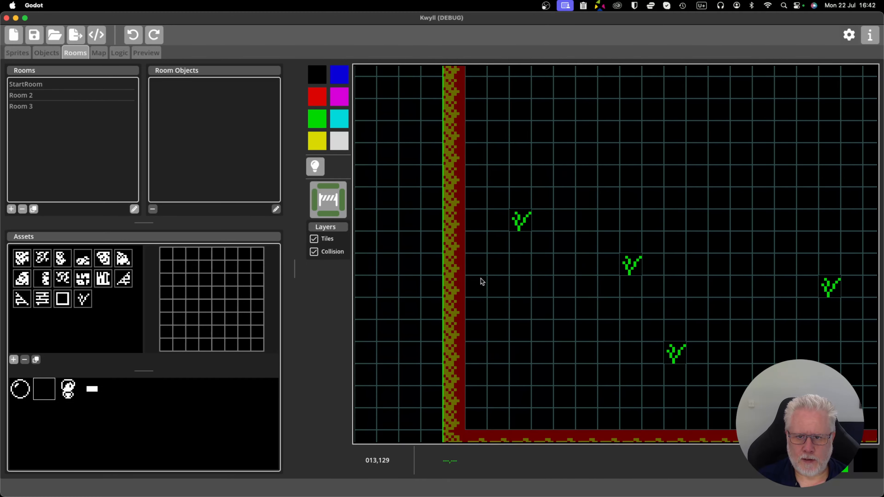
click(62, 258)
mouse_move(448, 268)
mouse_down()
mouse_move(447, 205)
mouse_move(449, 250)
mouse_up()
click(330, 194)
click(323, 148)
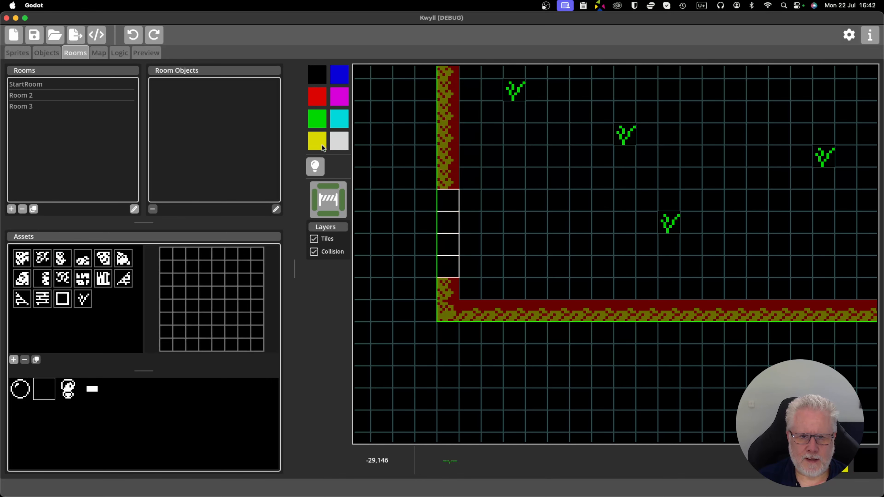
drag(452, 197, 450, 258)
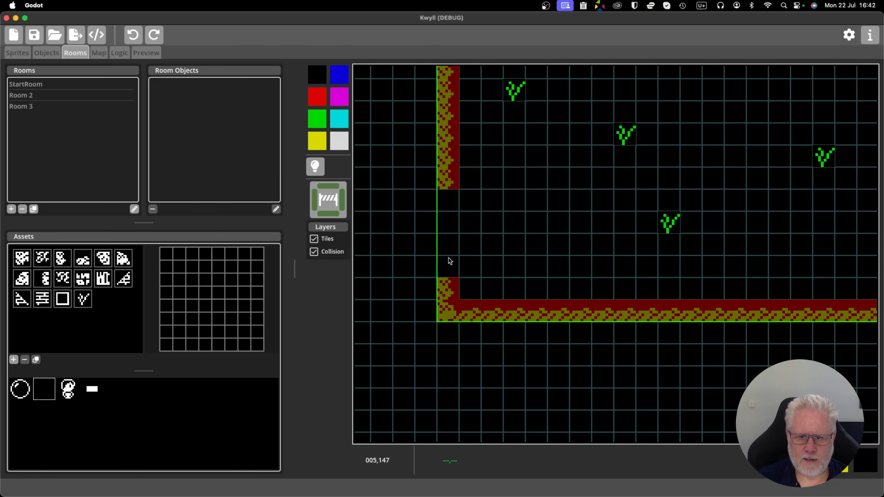
Place Room 3 on the map above Room 2, against StartRoom's east wall, aligning its west opening with StartRoom's upper gap.
click(98, 53)
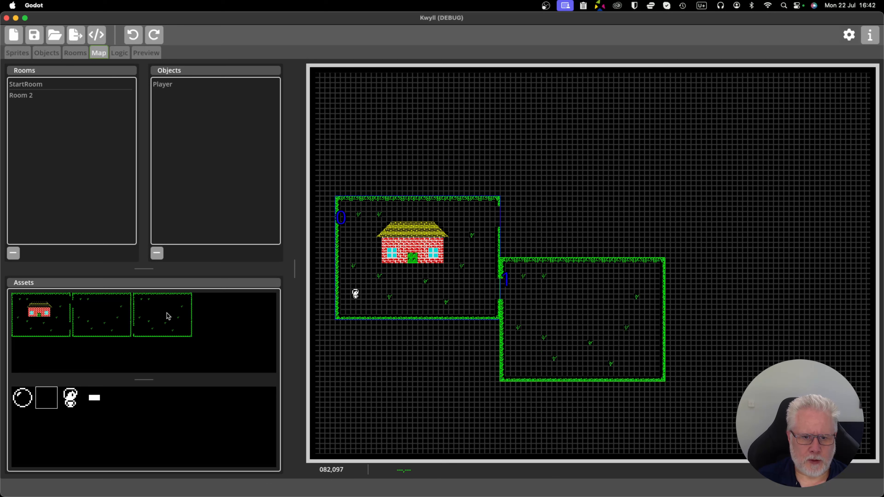
drag(166, 312, 551, 184)
scroll(551, 185, up, 5)
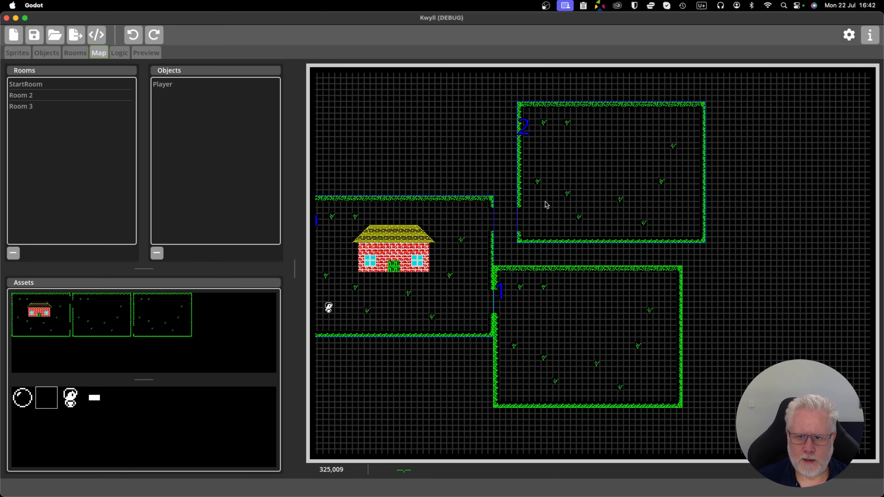
click(539, 206)
drag(532, 214, 507, 212)
scroll(481, 242, down, 2)
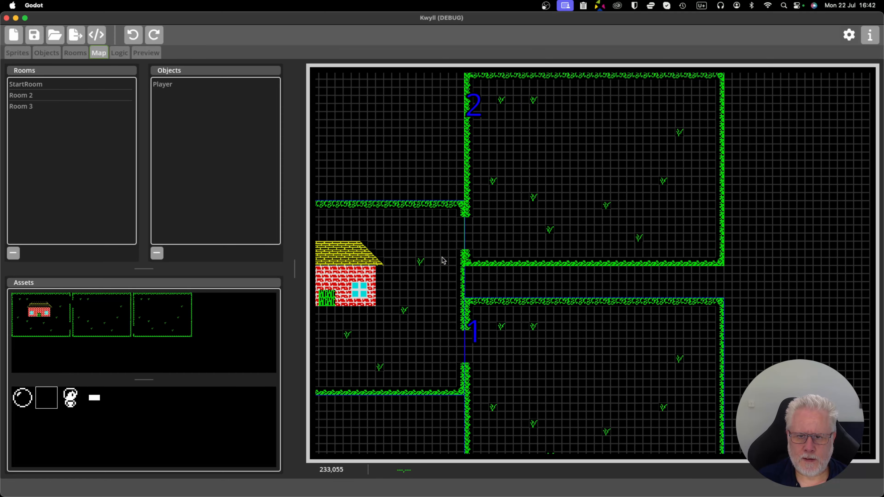
drag(442, 258, 592, 248)
scroll(593, 248, down, 1)
scroll(594, 250, down, 1)
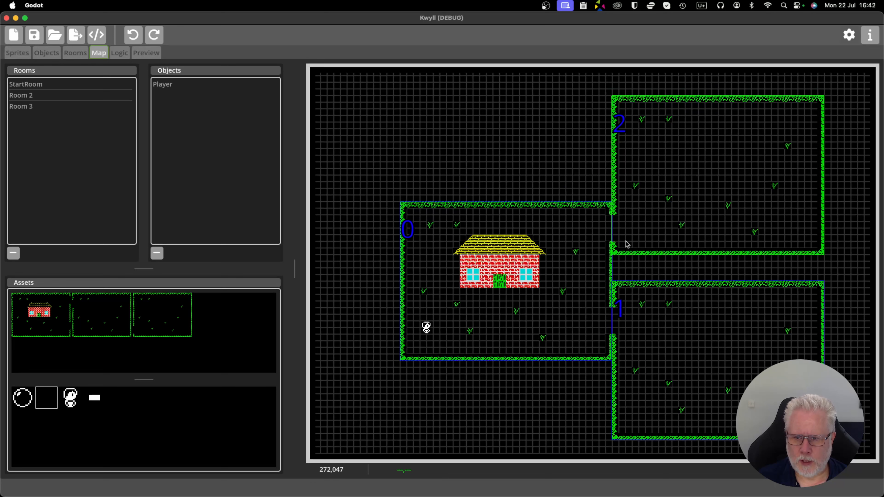
Run the game preview and walk the player through StartRoom's lower east gap into Room 2 and back.
click(155, 54)
click(429, 71)
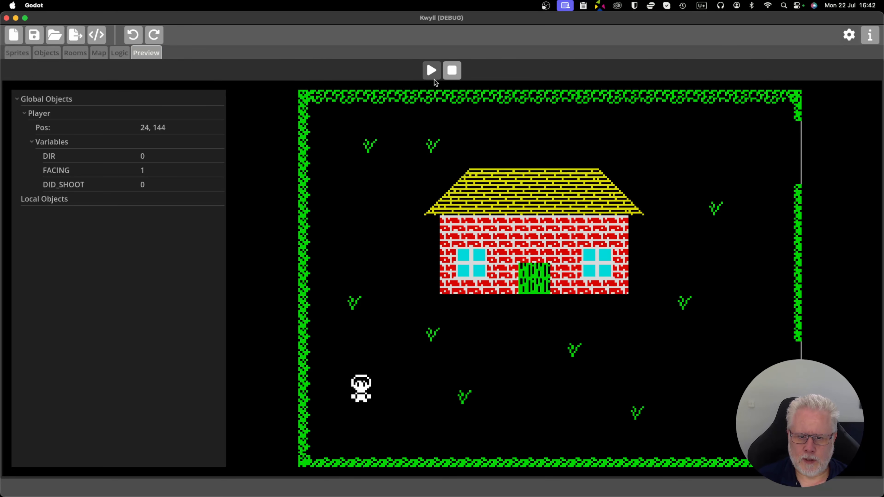
key(Right)
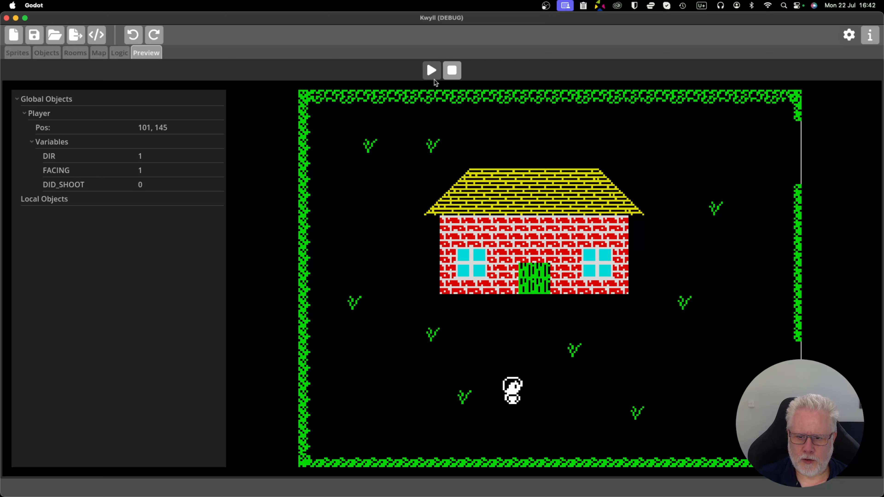
key(Right)
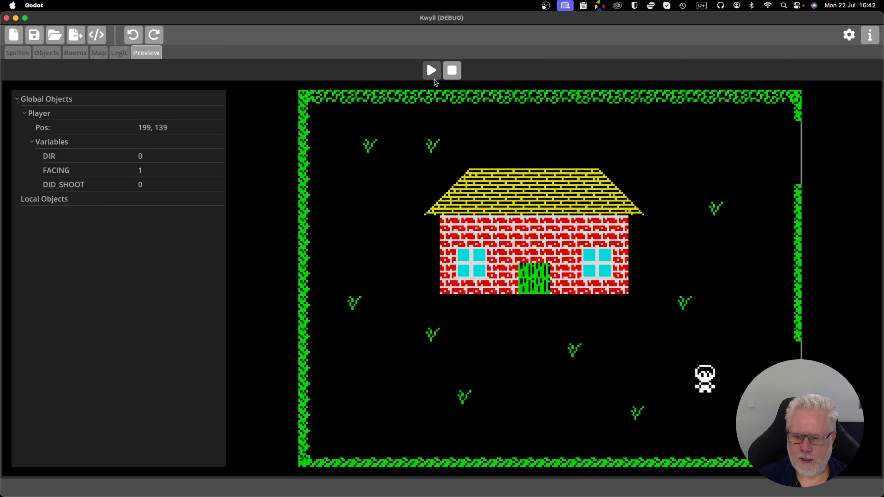
key(Right)
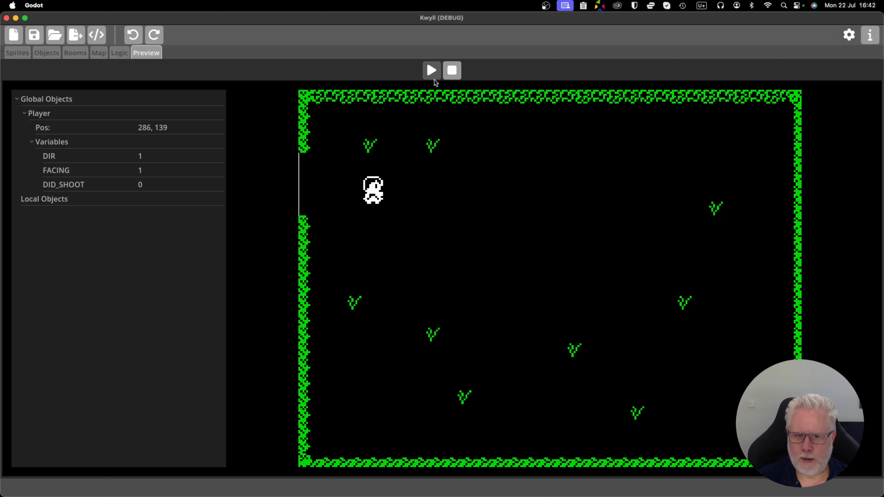
key(Left)
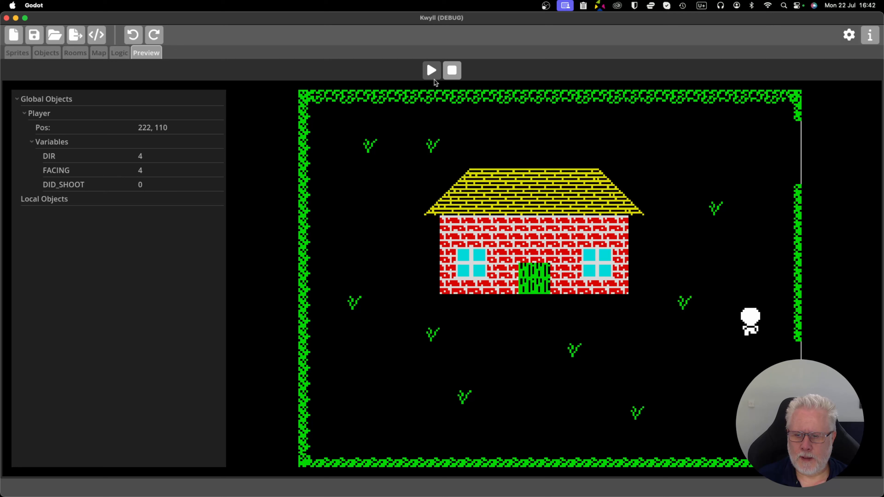
Walk the player through StartRoom's upper east gap into Room 3 and back, then stop the preview.
key(Up)
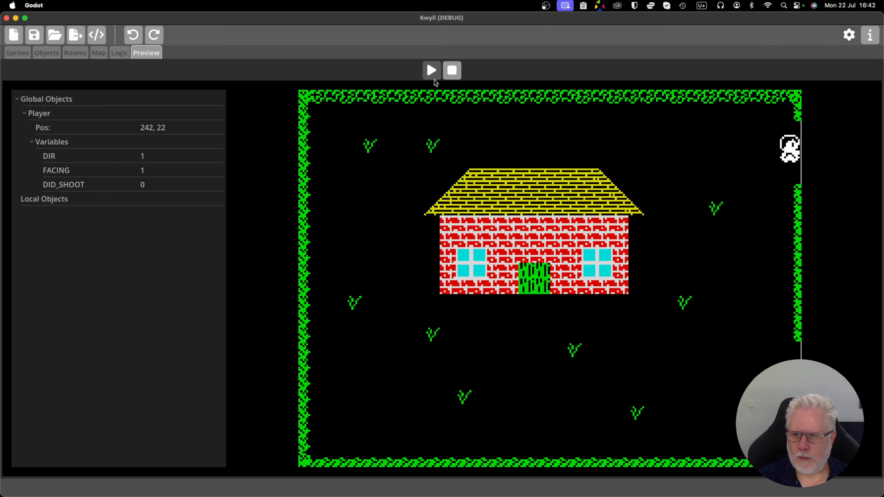
key(Right)
key(Left)
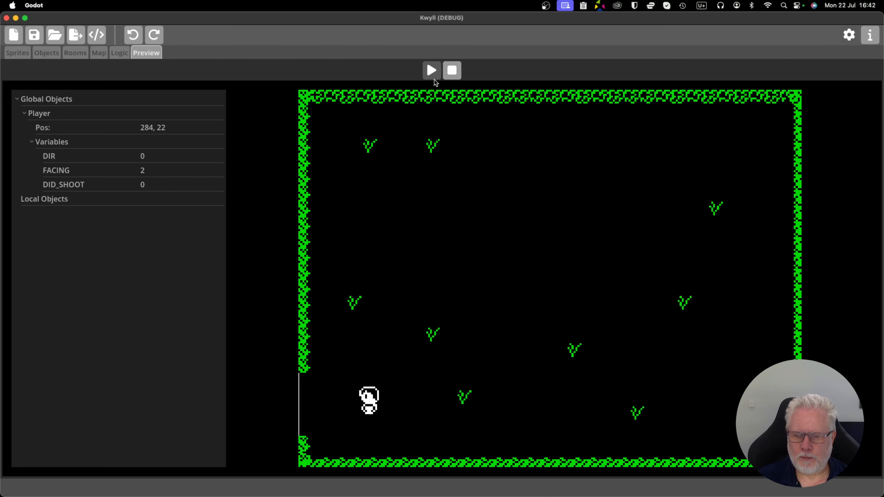
key(Left)
key(Down)
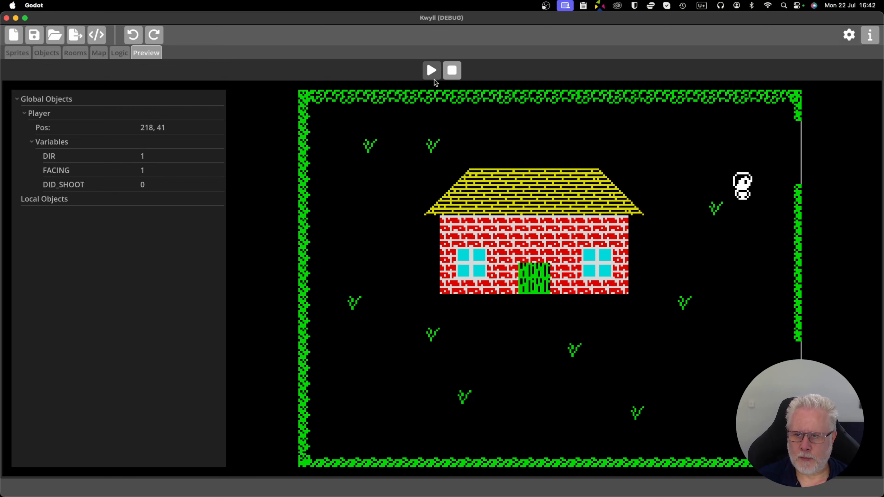
key(Down)
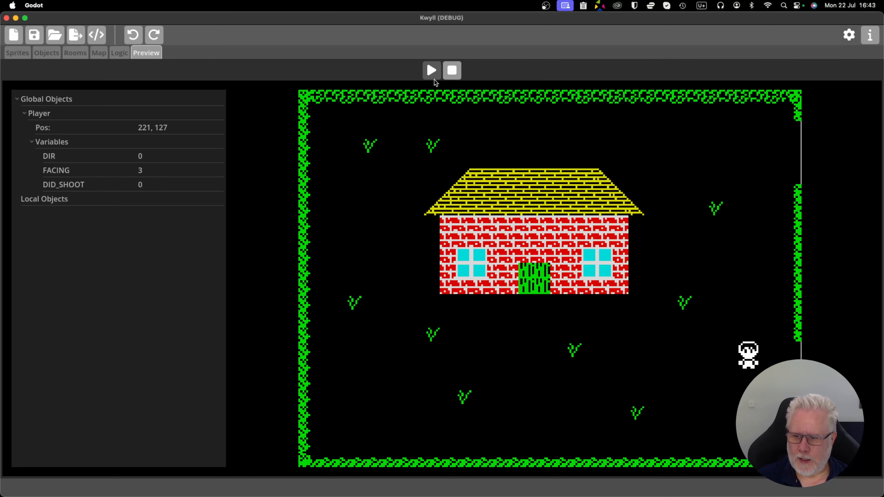
click(458, 74)
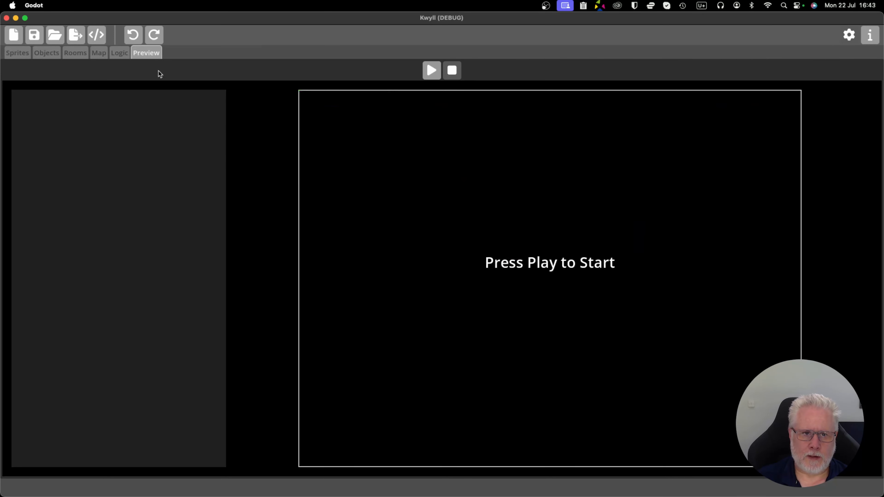
Examine on the map how StartRoom, Room 2 and Room 3 are arranged and how their openings line up.
click(99, 53)
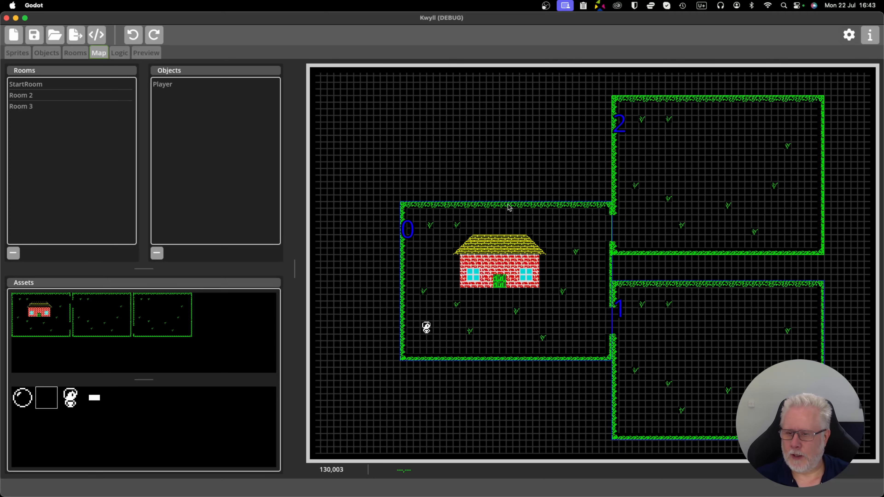
scroll(509, 208, down, 1)
scroll(509, 206, down, 1)
scroll(509, 206, up, 3)
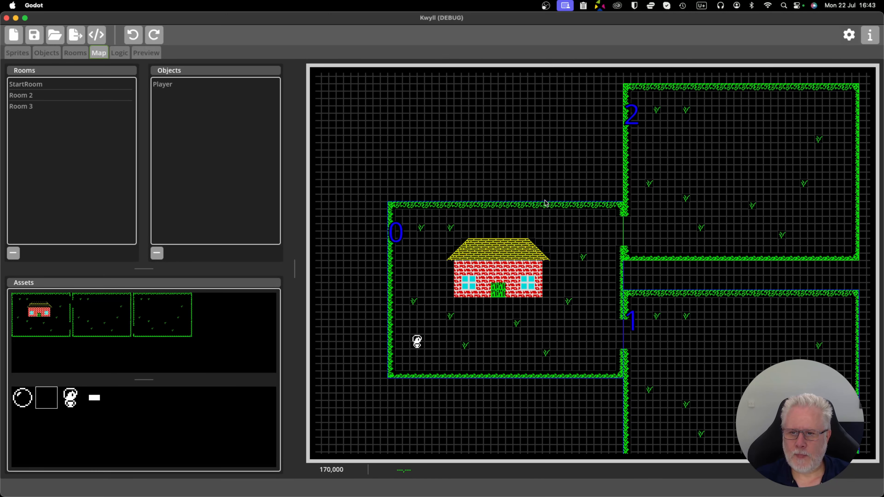
drag(552, 154, 513, 132)
scroll(512, 146, down, 1)
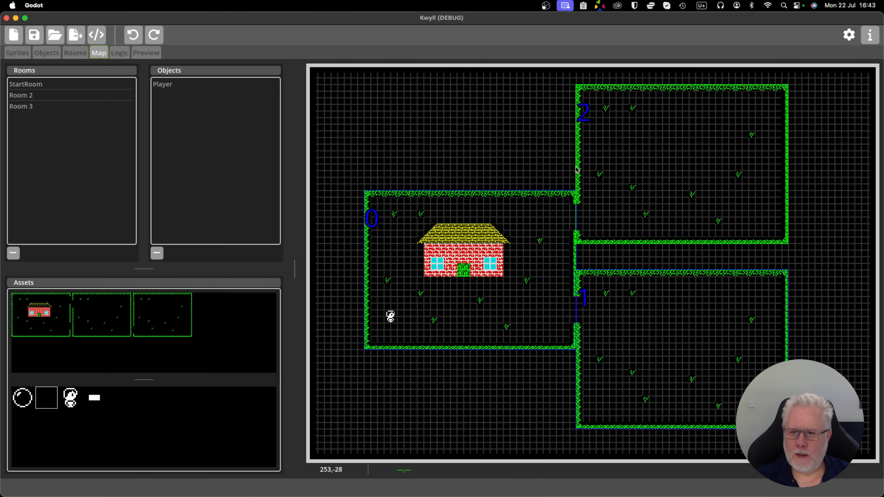
scroll(579, 195, down, 1)
scroll(581, 204, down, 1)
scroll(748, 222, down, 1)
drag(784, 239, 698, 240)
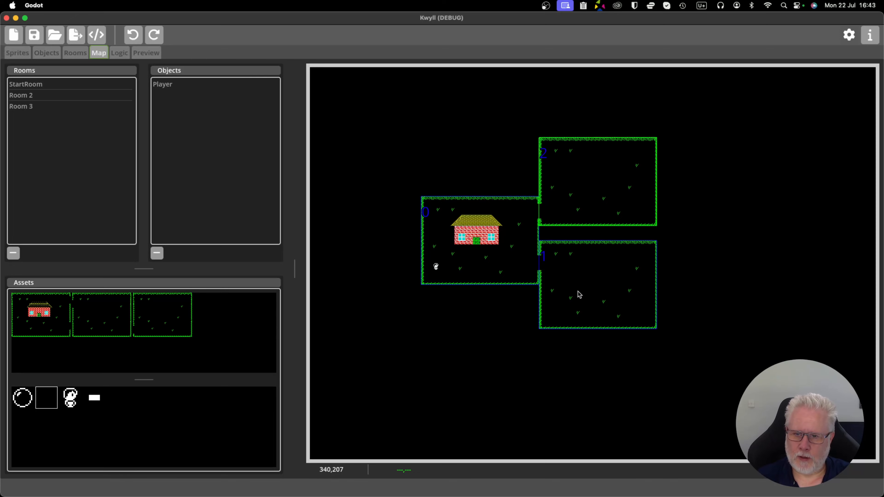
scroll(576, 293, up, 1)
scroll(576, 244, up, 1)
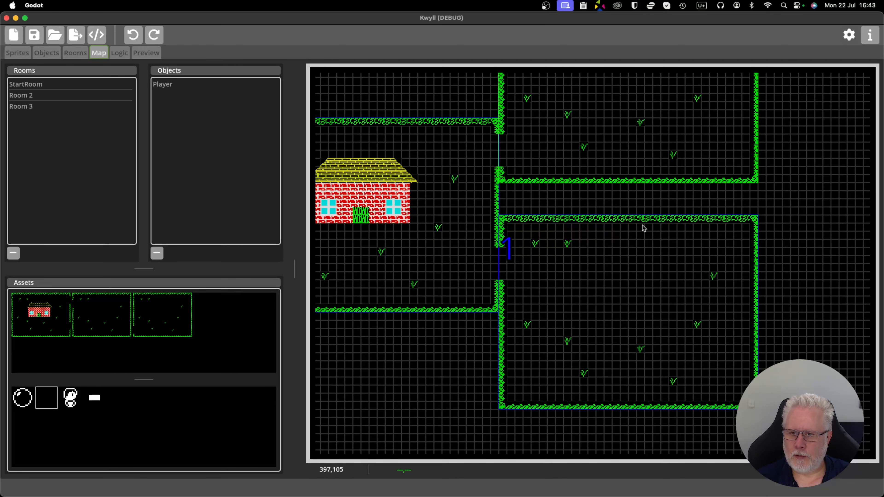
scroll(631, 222, down, 1)
scroll(632, 222, down, 1)
drag(592, 202, 626, 241)
scroll(625, 240, down, 1)
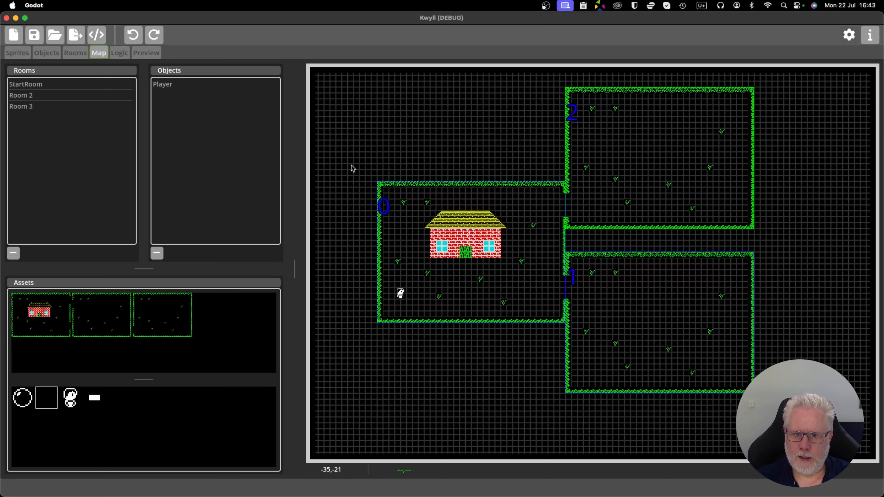
scroll(354, 165, up, 1)
scroll(357, 158, down, 1)
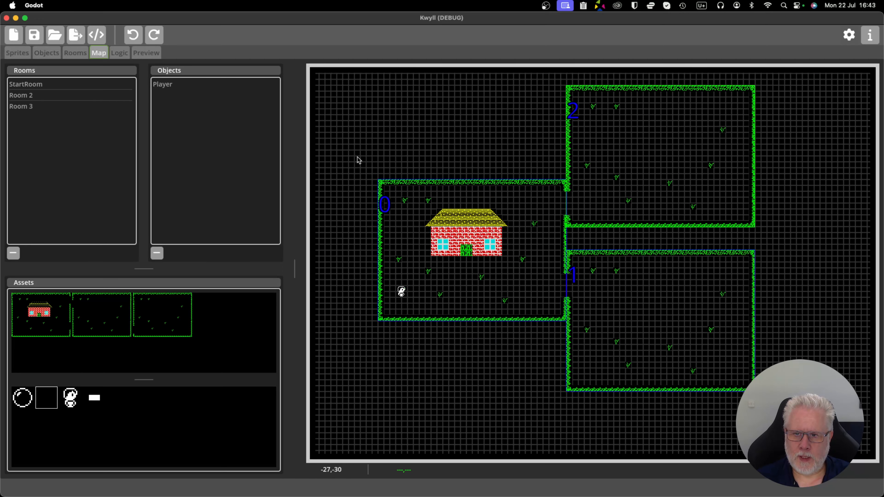